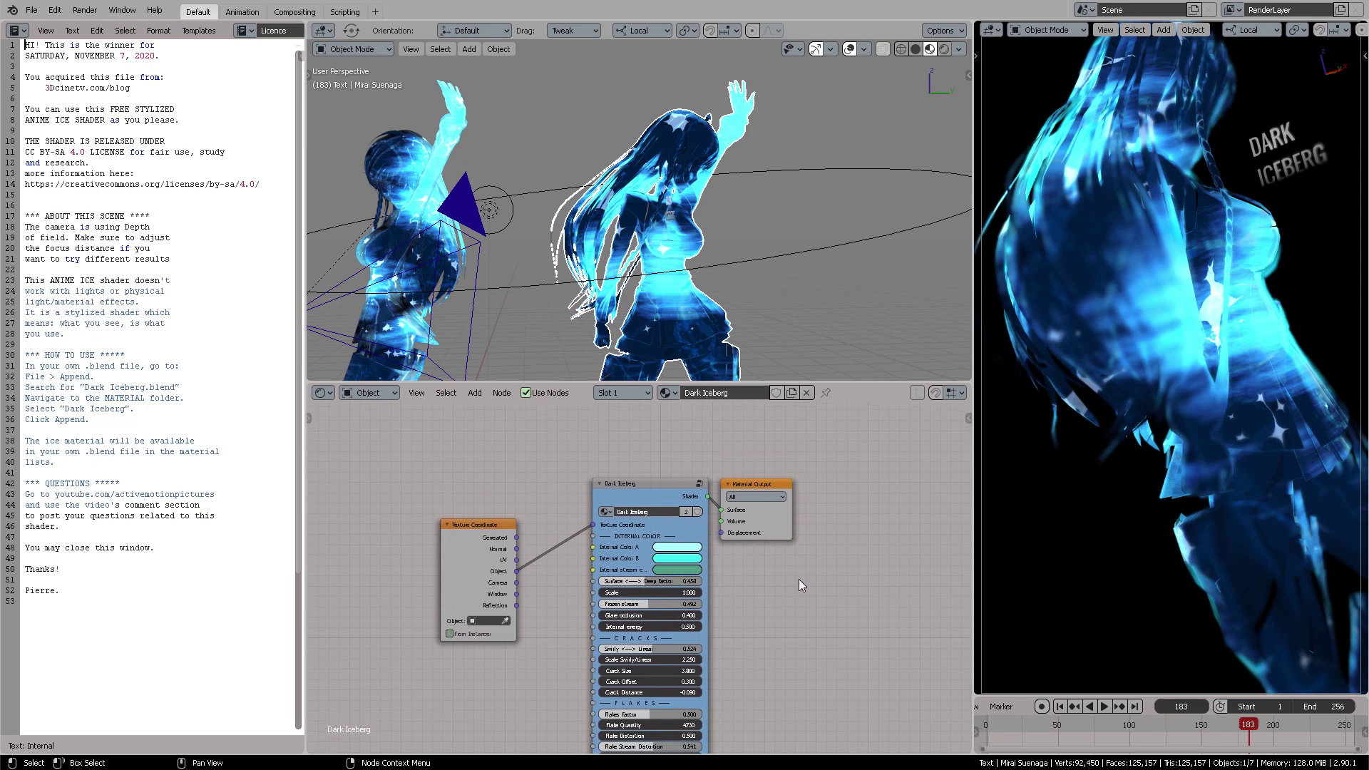
Move the Texture Coordinate node up-right, then scrub back through the demo animation and stop playback
scroll(798, 585, "up", 2)
left_click_drag(409, 527, 495, 467)
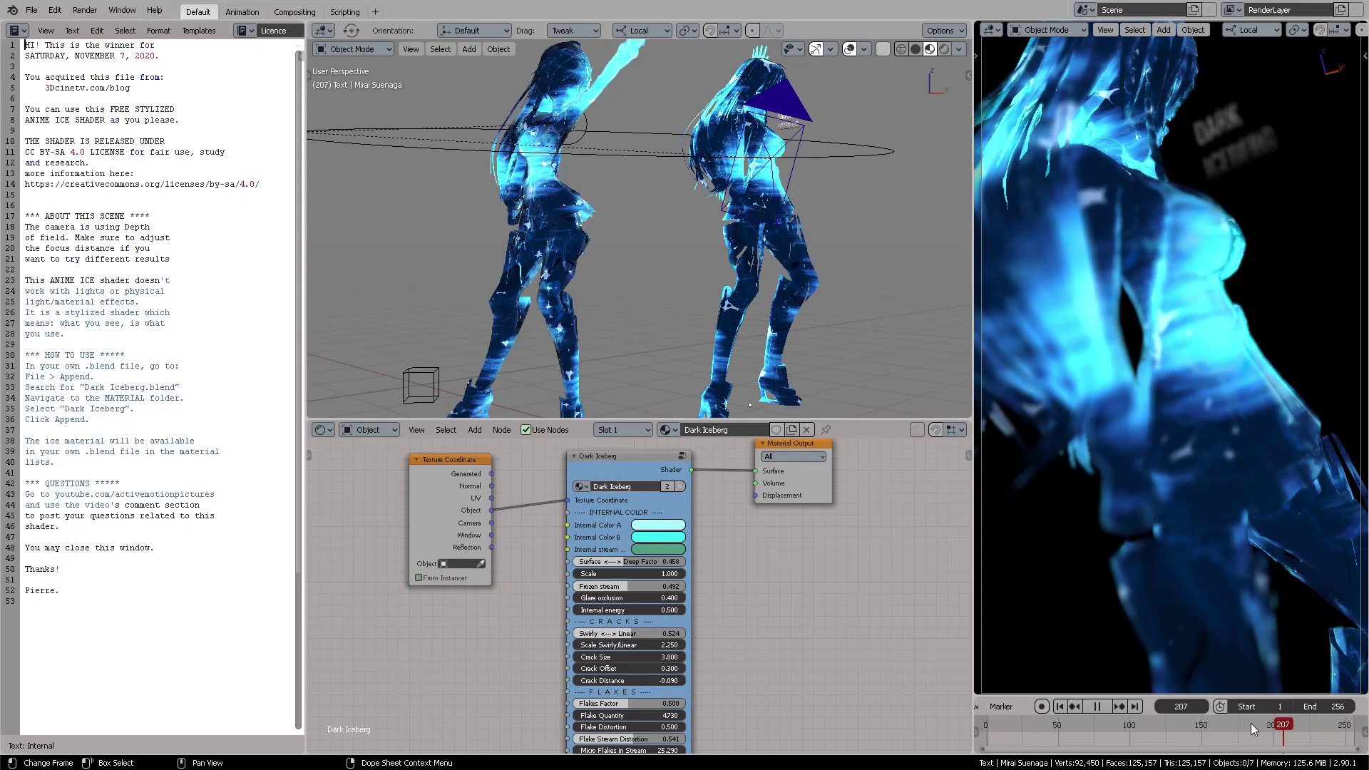
left_click_drag(1130, 721, 1248, 717)
key("space")
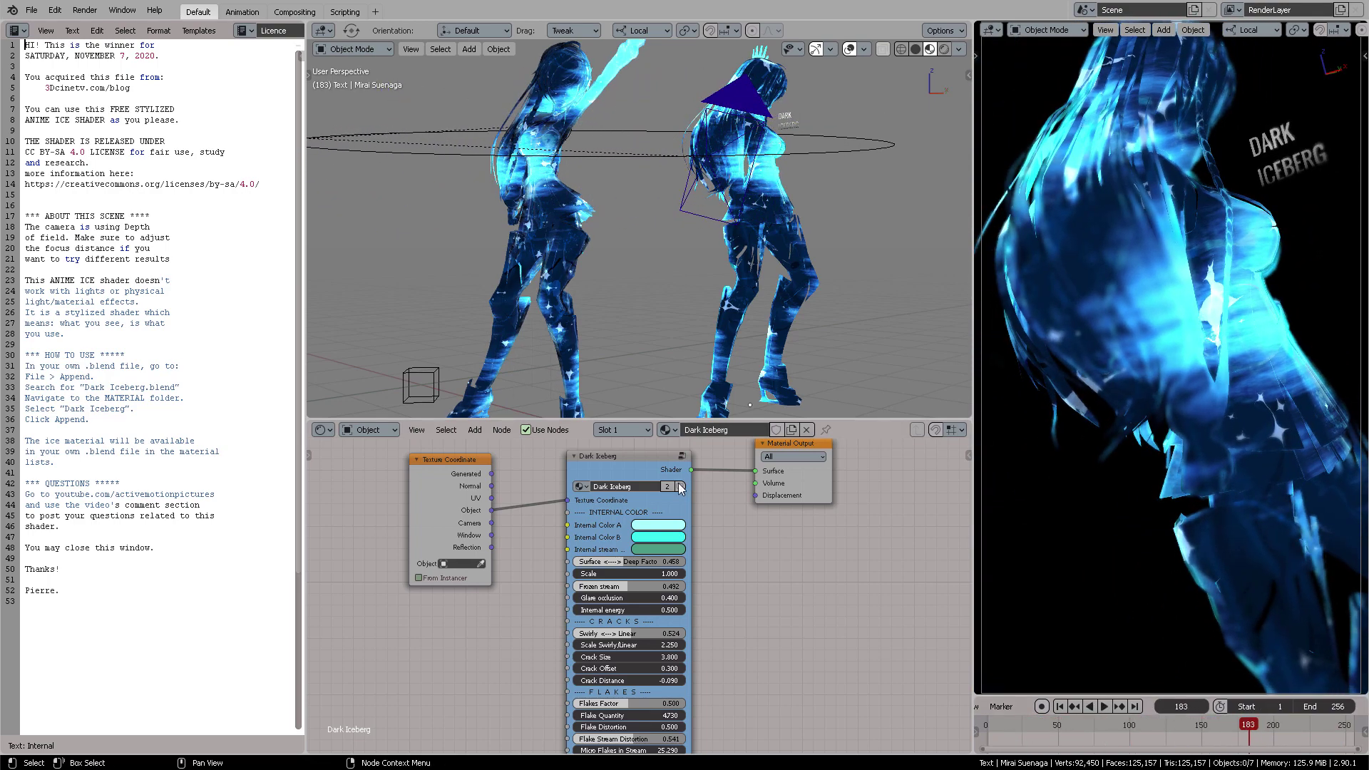
Nudge the Dark Iceberg node up-left and bring more of it into view
scroll(743, 535, "up", 3)
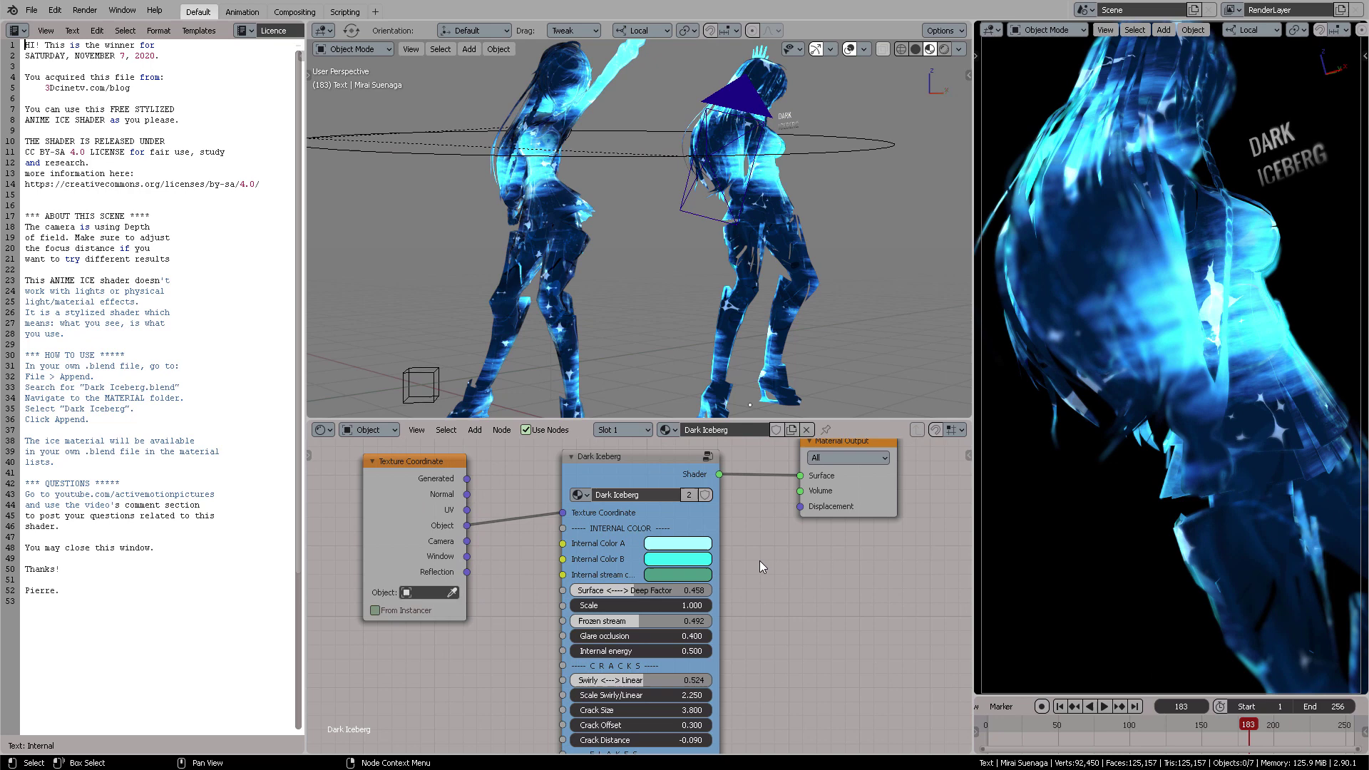
left_click_drag(598, 482, 590, 474)
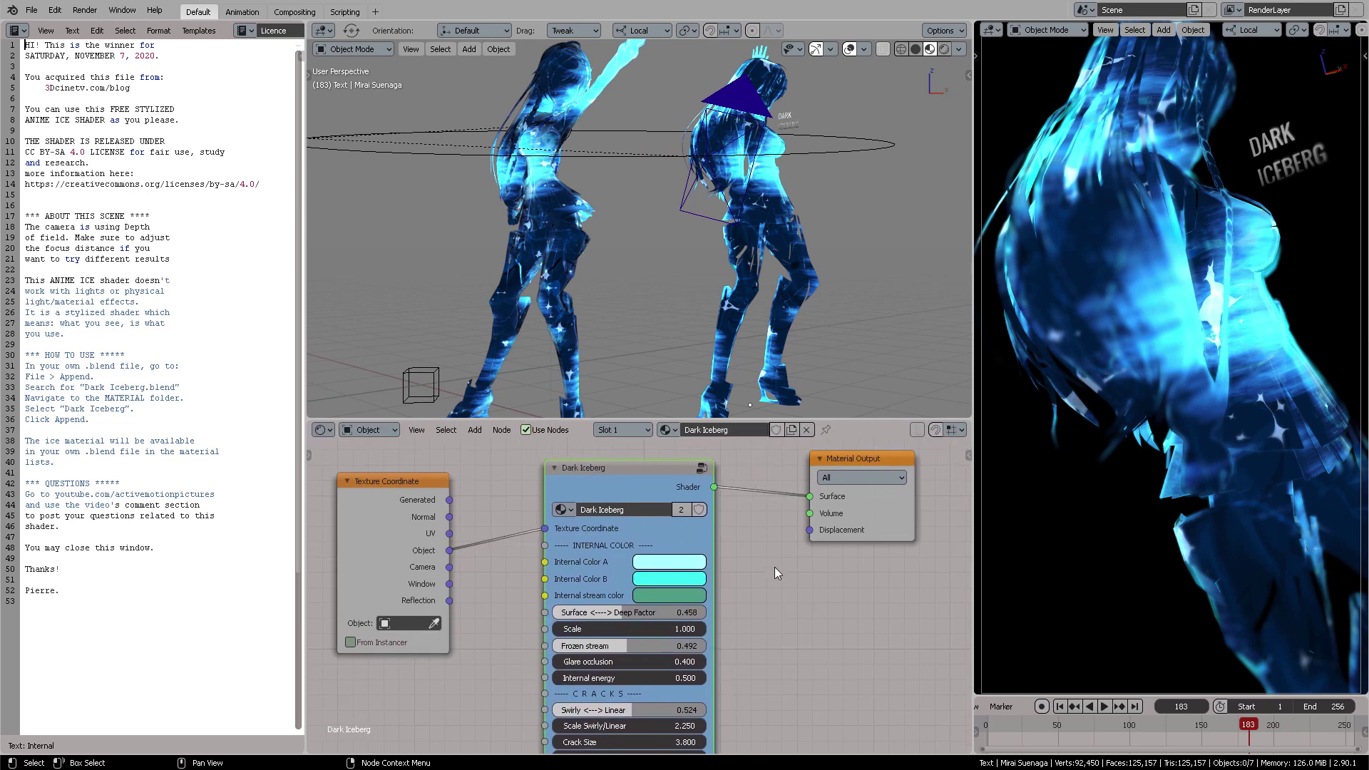
middle_click_drag(775, 571, 778, 538)
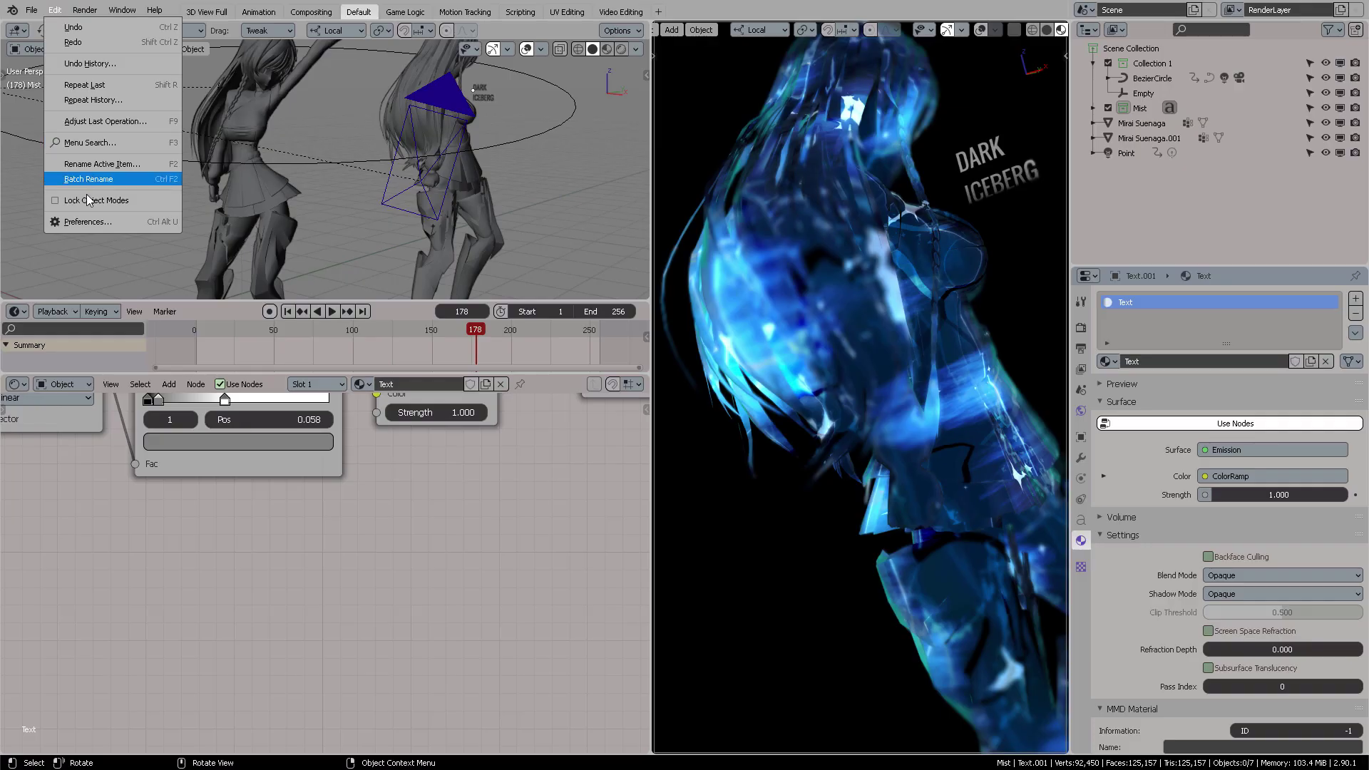
Open Preferences, centre the window and search the add-ons for 'node'
left_click(100, 223)
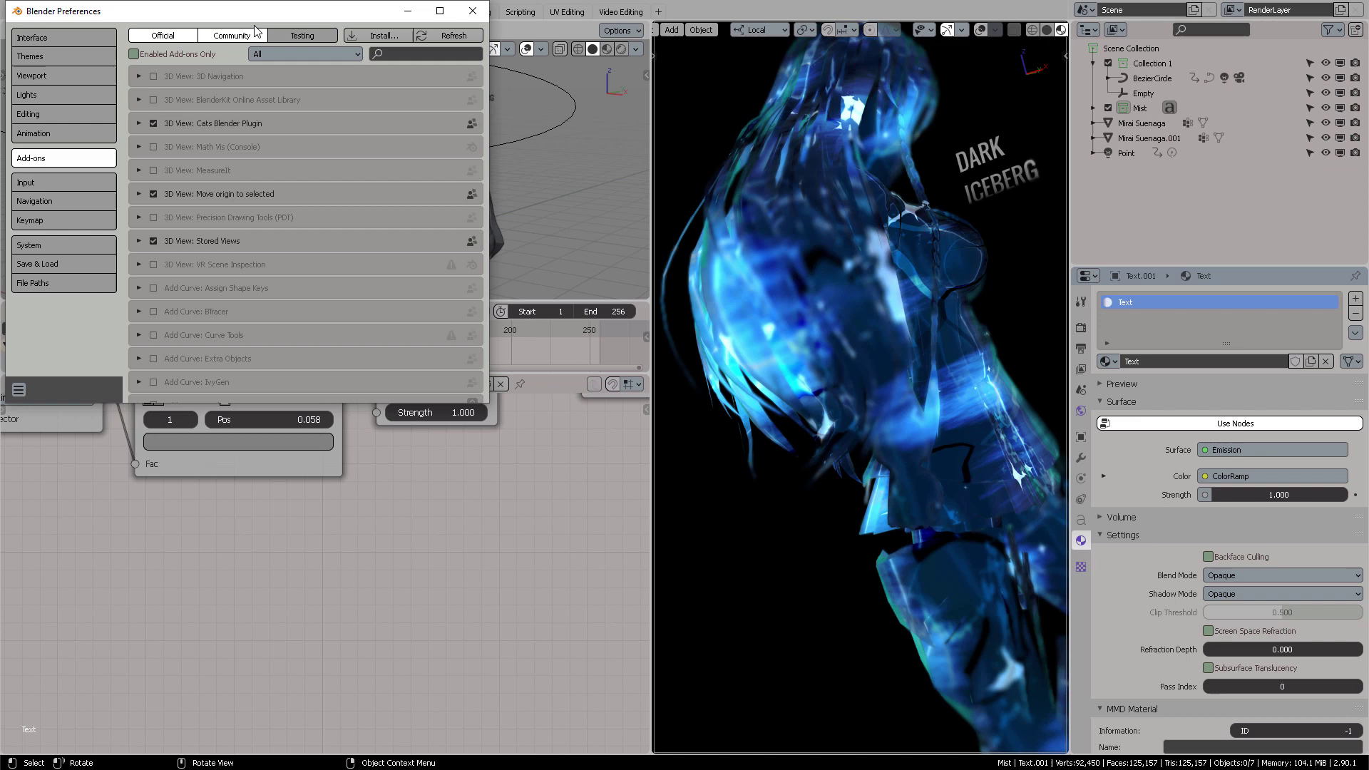
left_click_drag(269, 20, 499, 89)
left_click(645, 128)
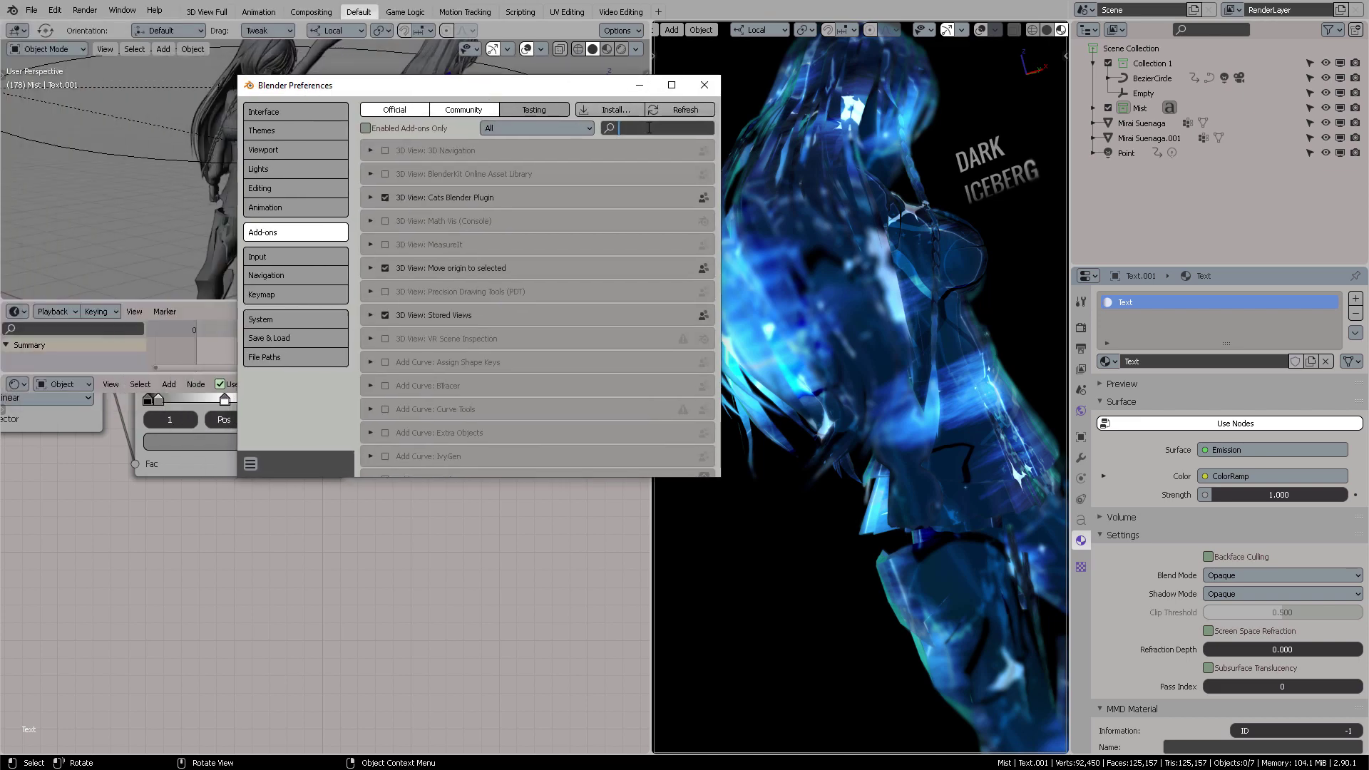
type("node")
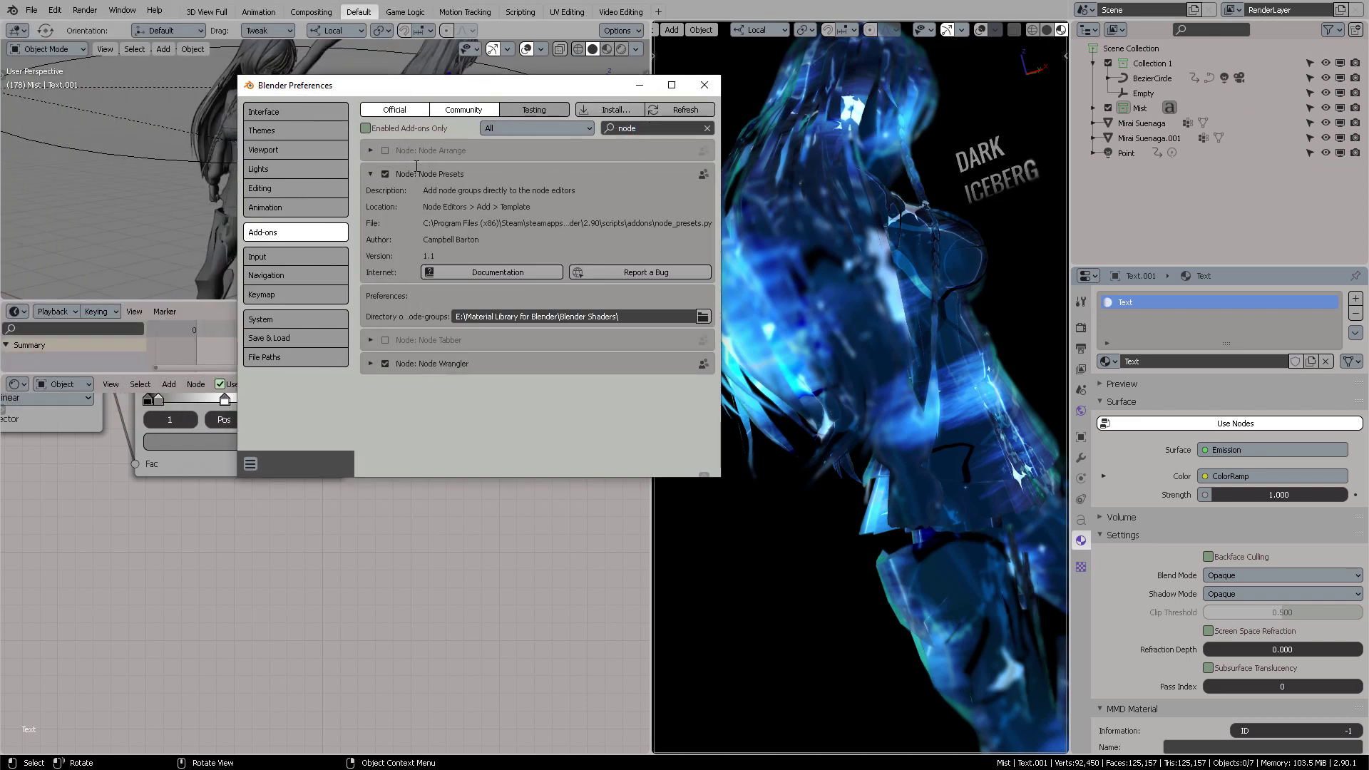
Re-enable the Node Presets add-on, expand its details and widen the Preferences window
left_click(386, 173)
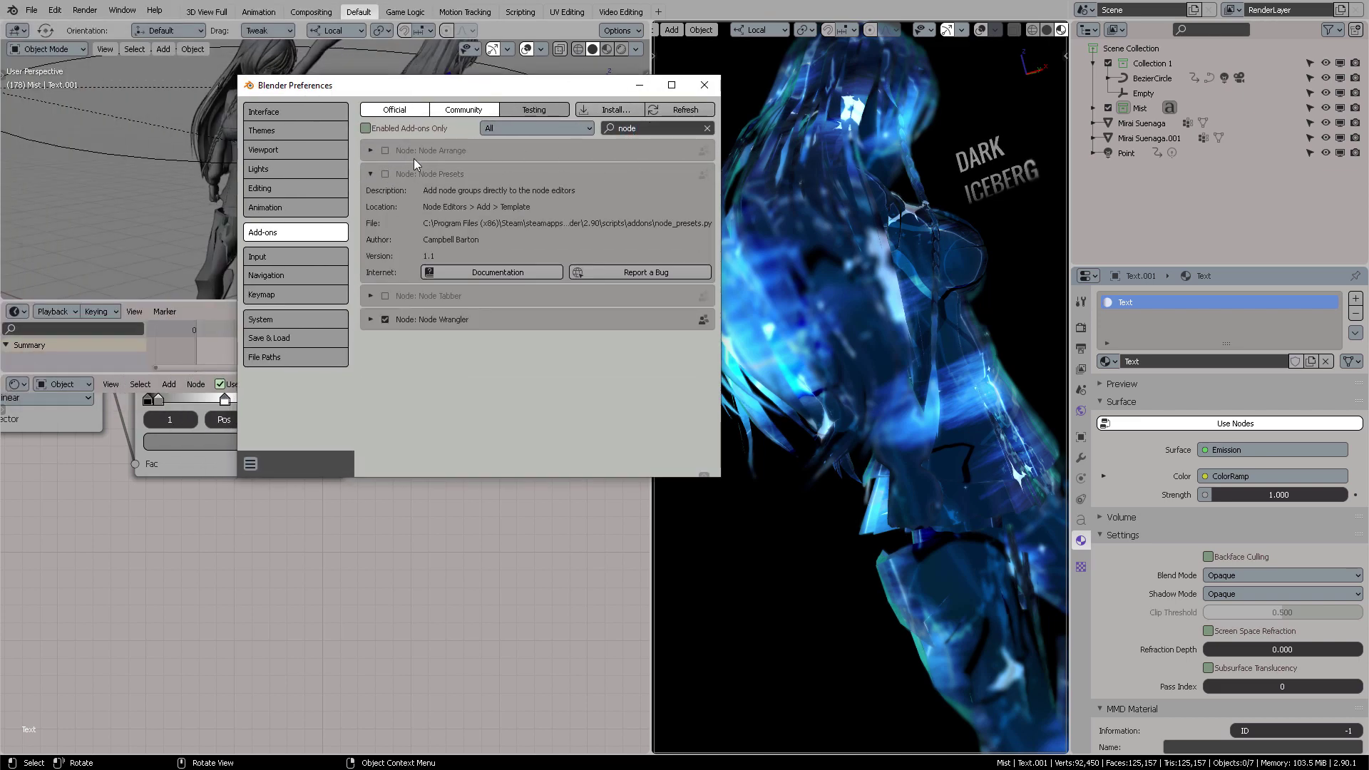
left_click(370, 173)
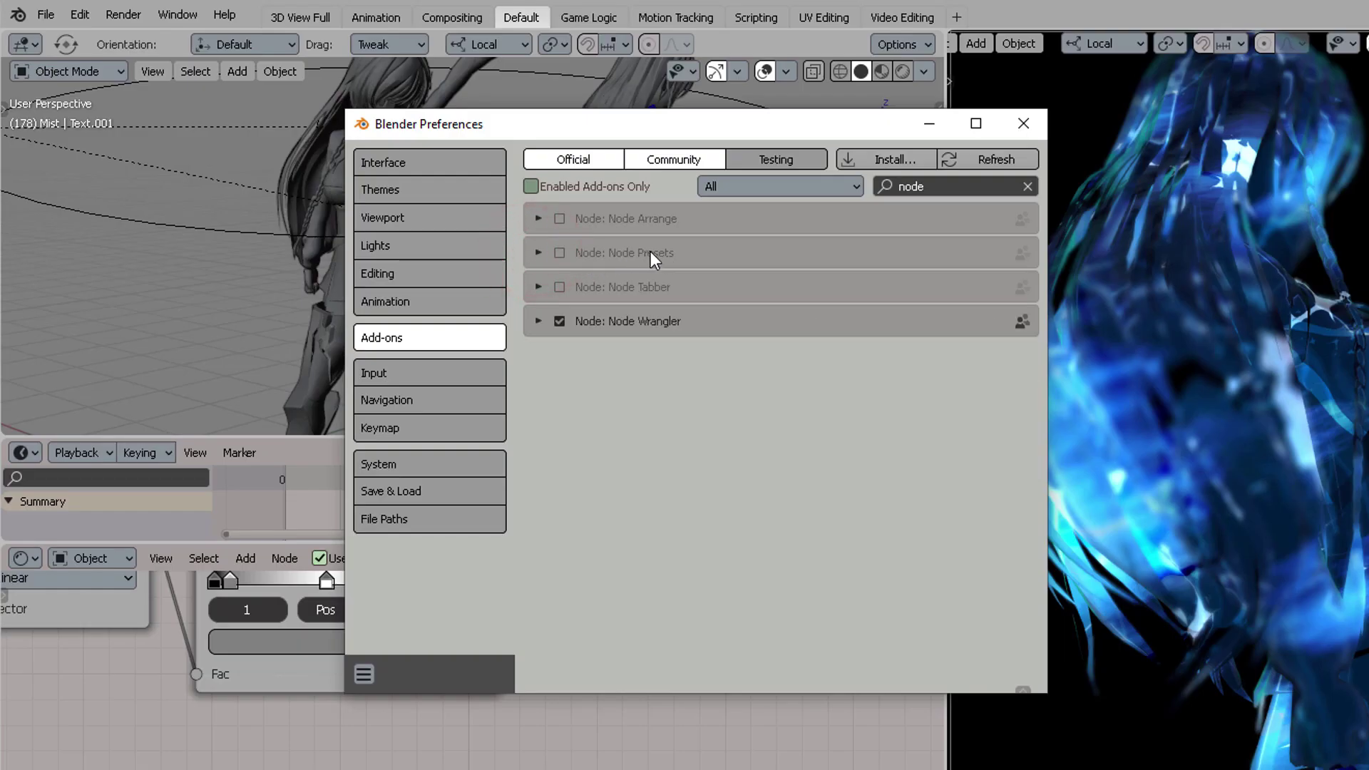
left_click(559, 252)
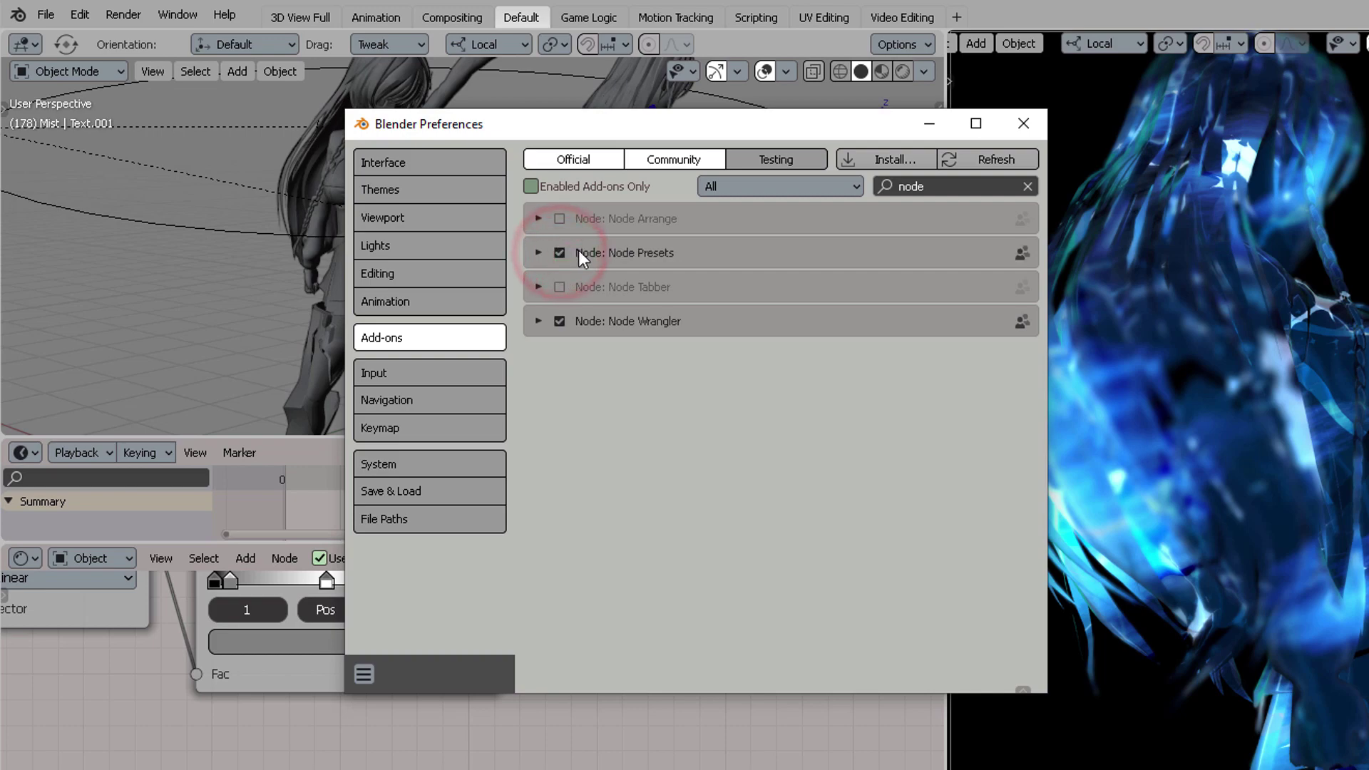
left_click(540, 253)
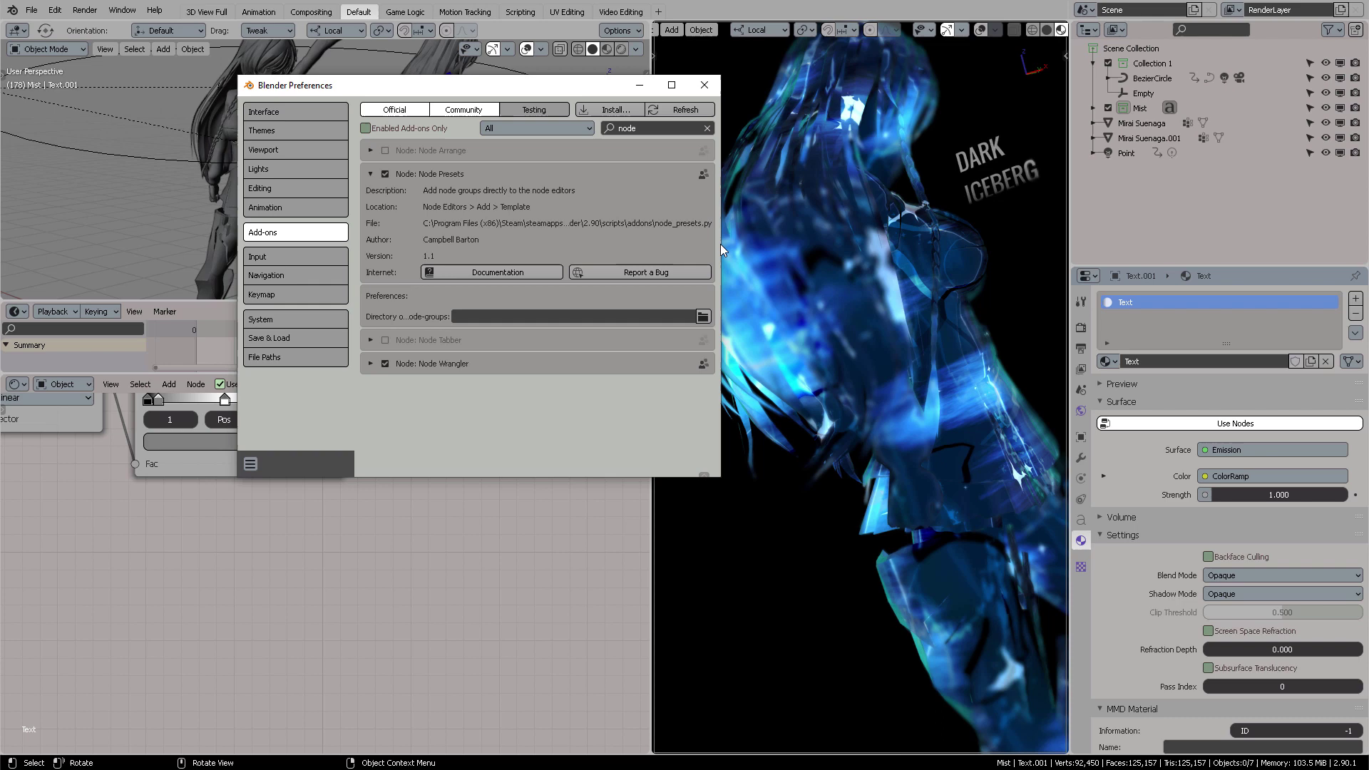
left_click_drag(722, 244, 945, 246)
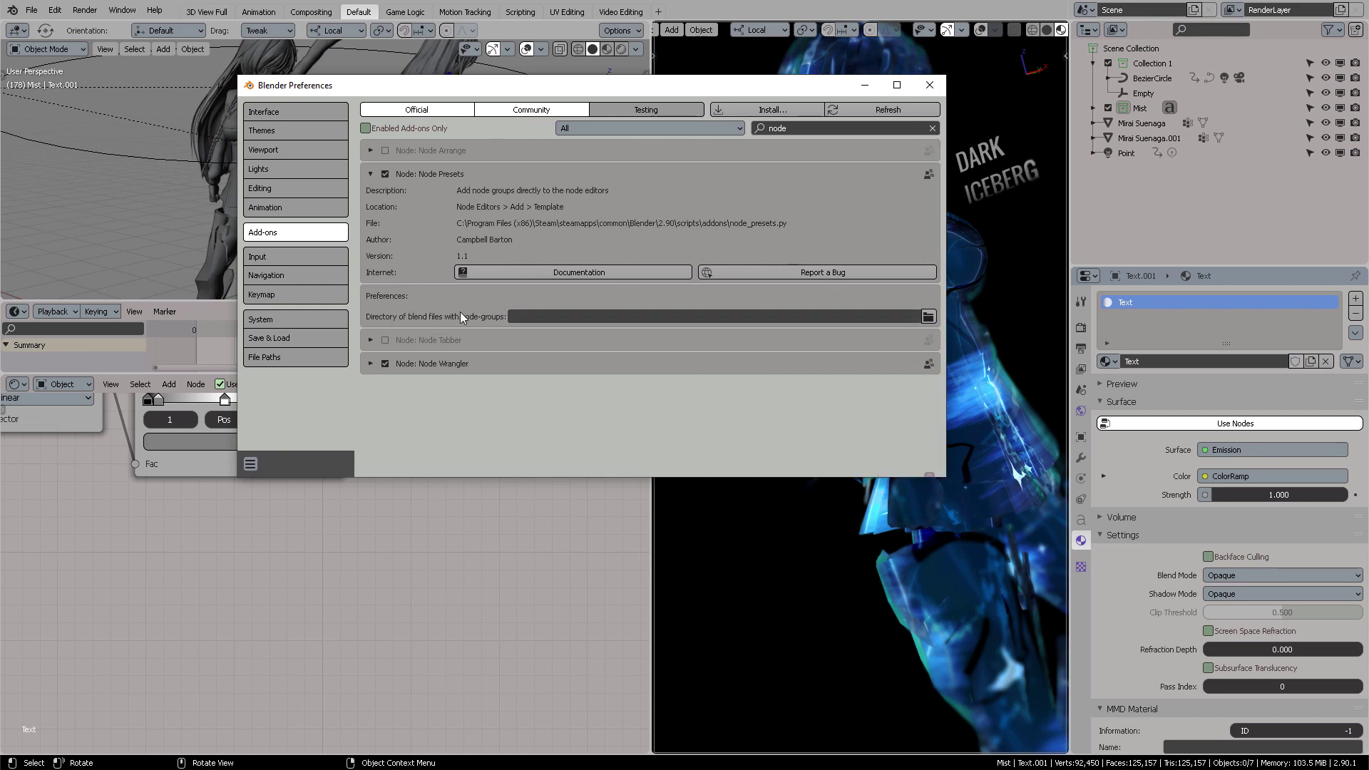
key("alt+Tab")
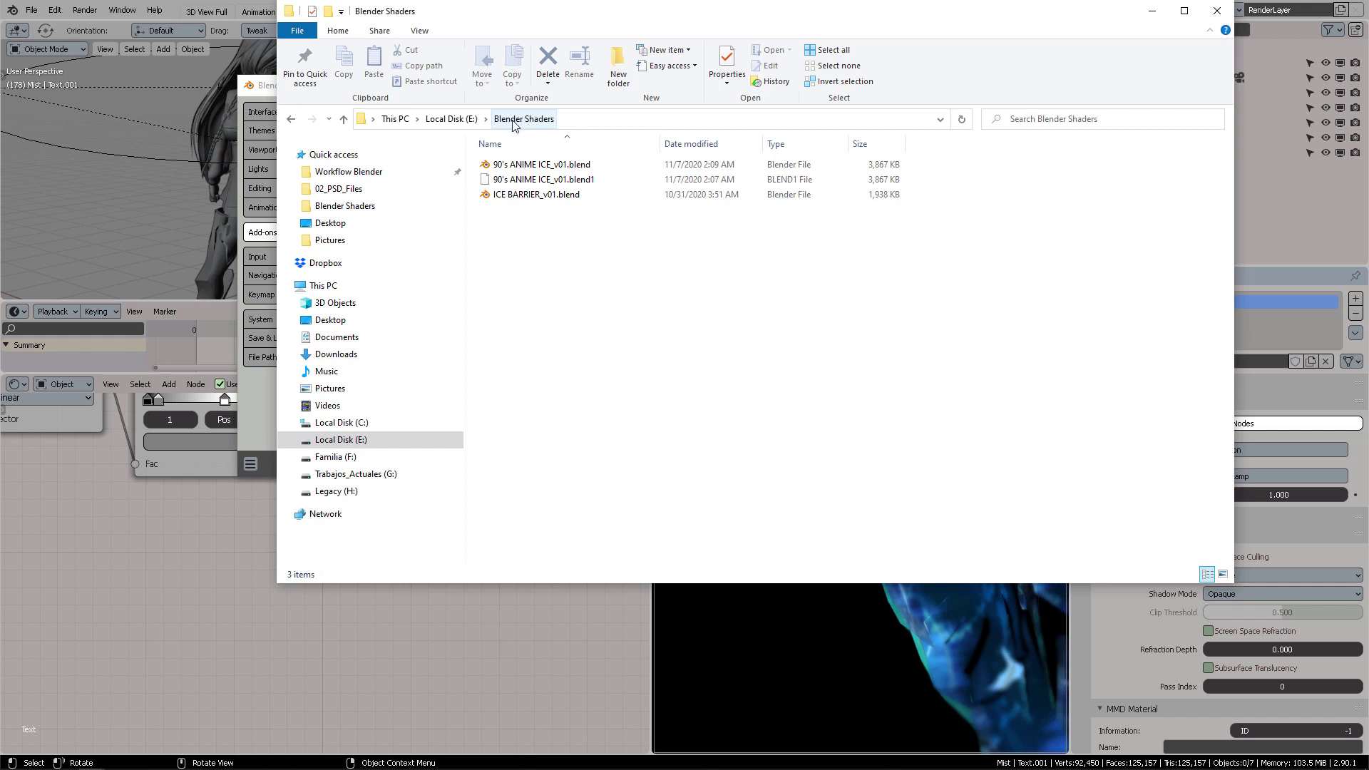
Select and deselect the .blend files in the Blender Shaders folder
left_click(543, 167)
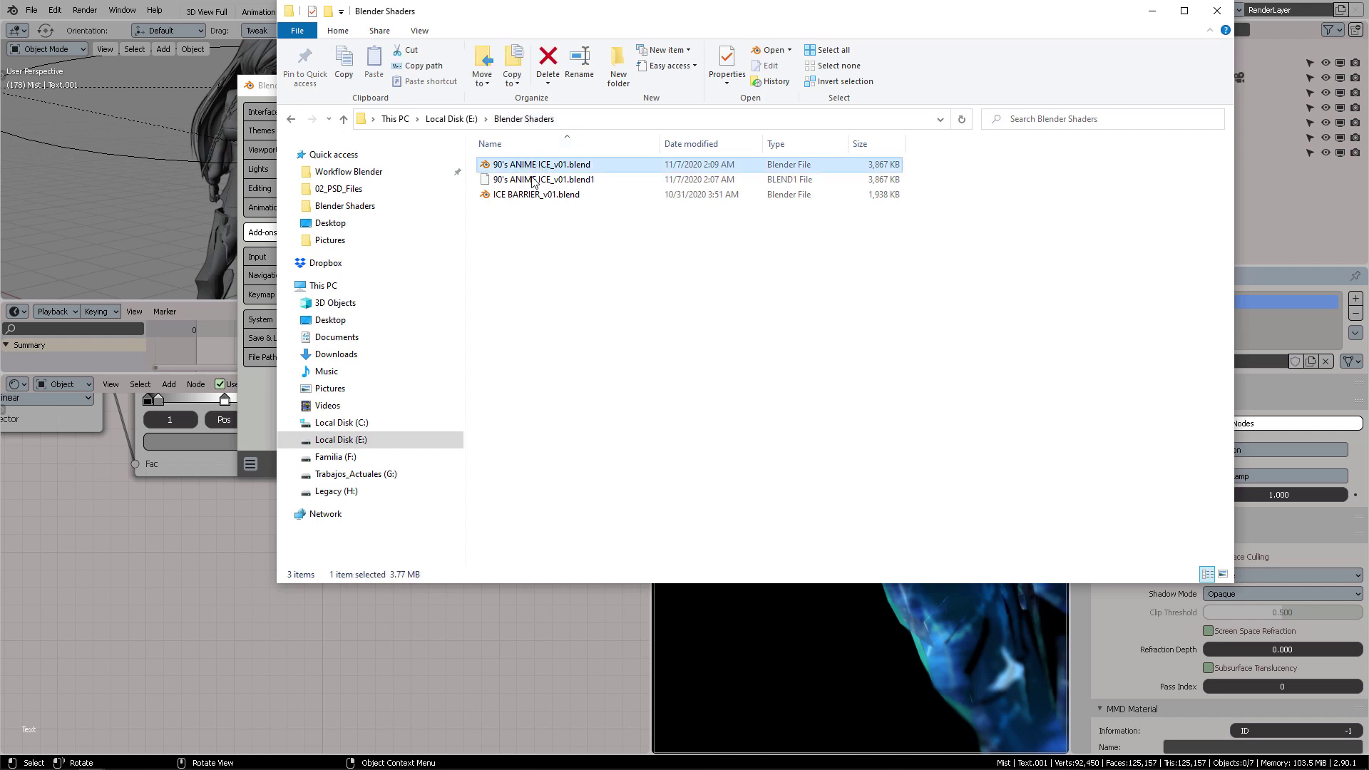
left_click_drag(530, 213, 563, 492)
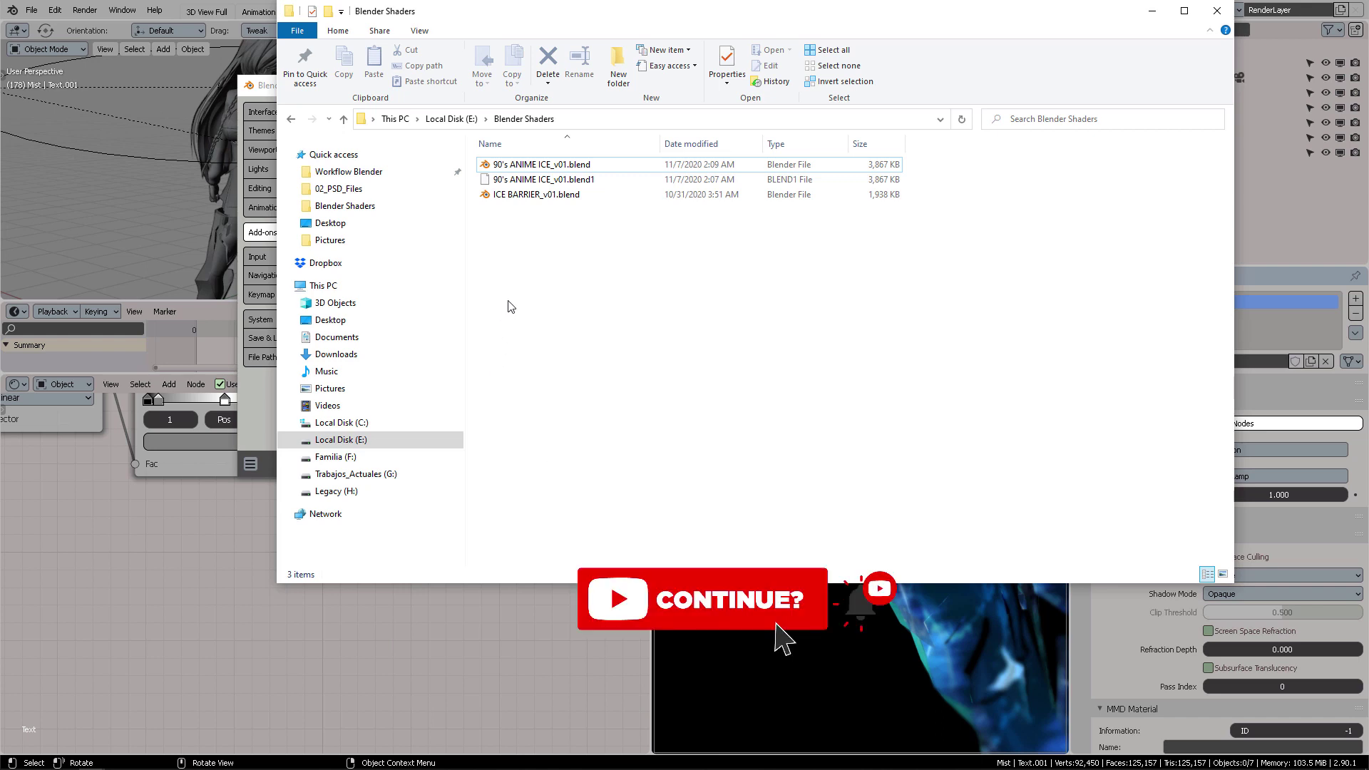
left_click(544, 162)
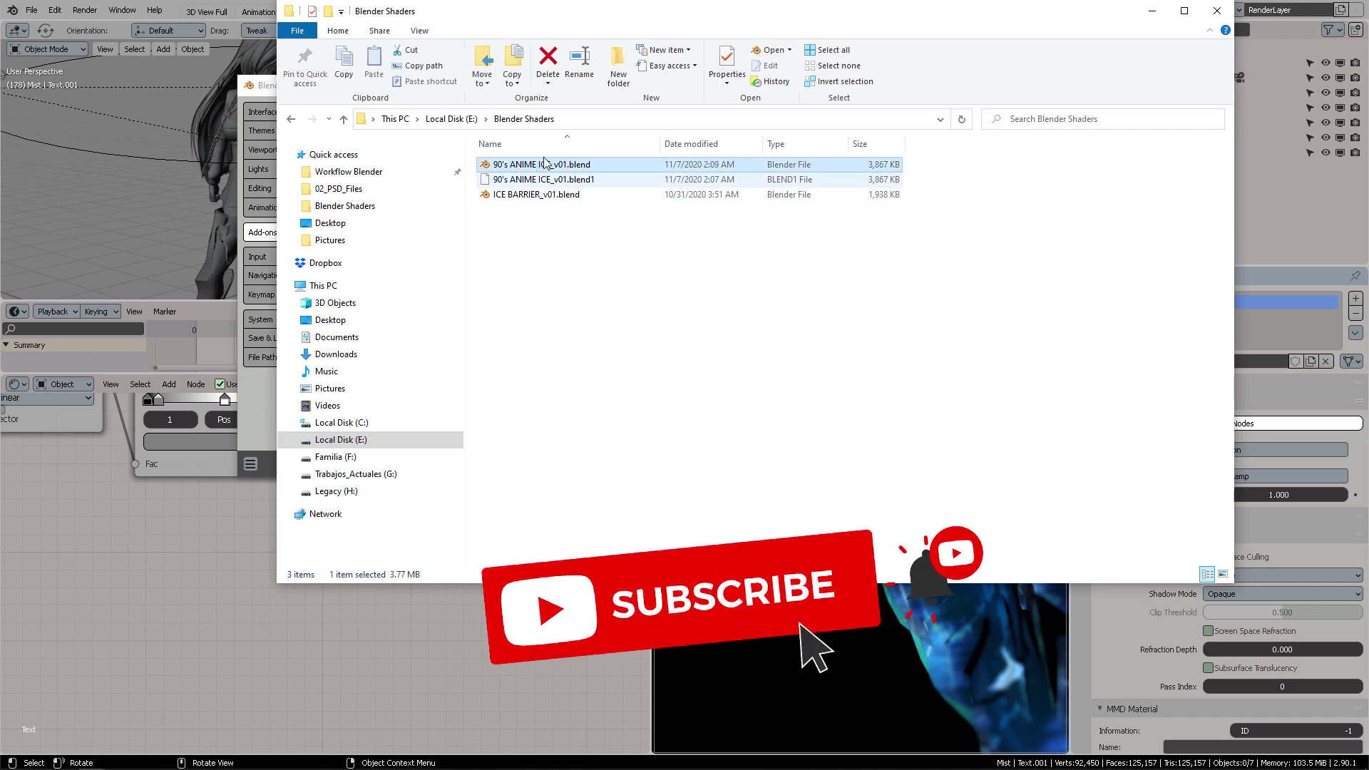
left_click(515, 196)
left_click(566, 245)
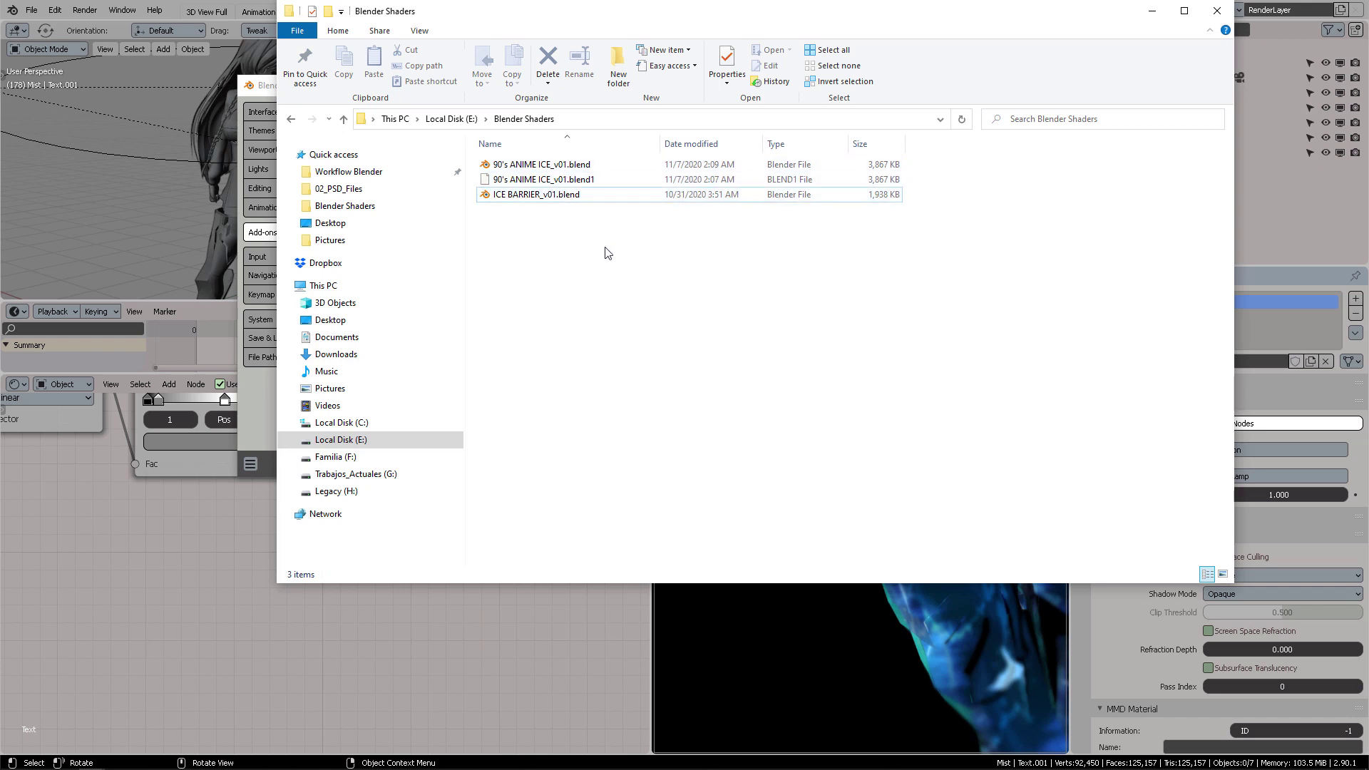
Copy the folder path E:\Blender Shaders and bring Blender's Preferences back to front
left_click(598, 123)
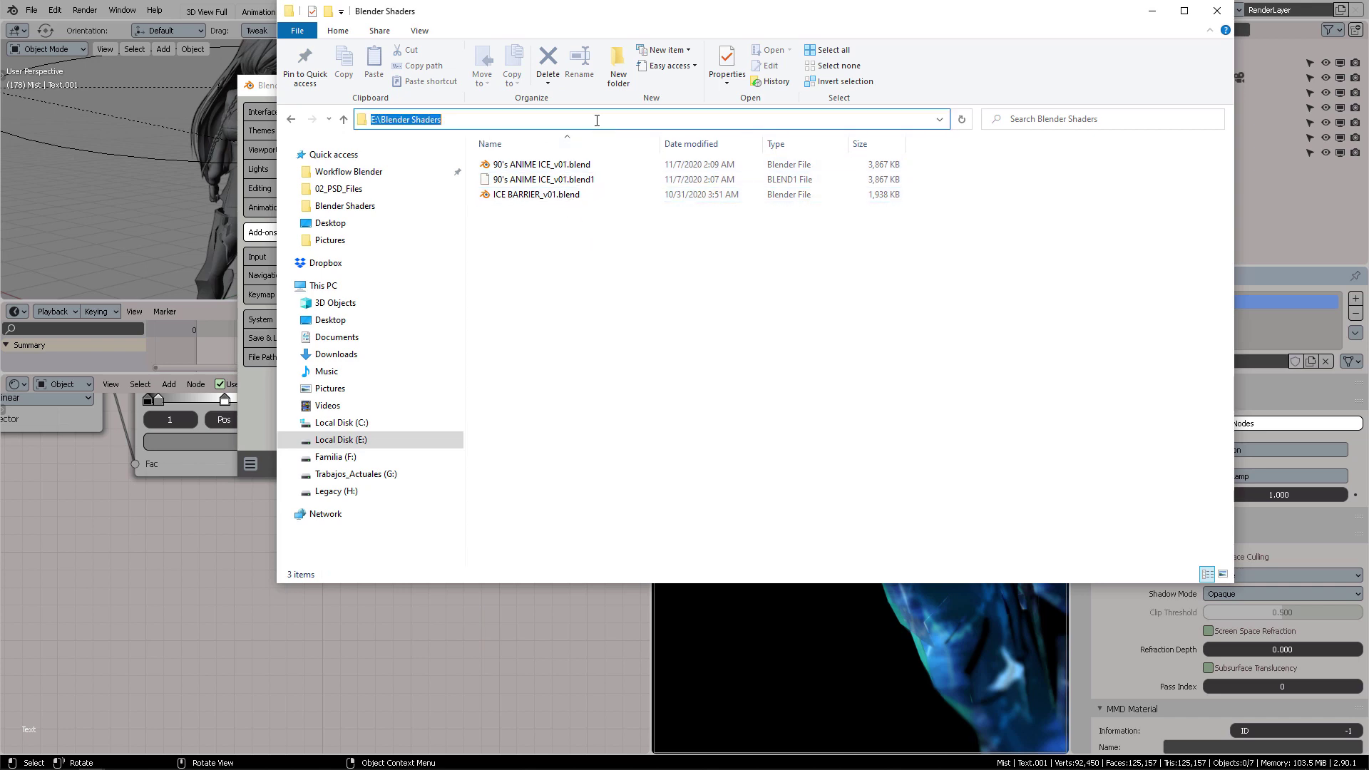
right_click(597, 123)
left_click(515, 164)
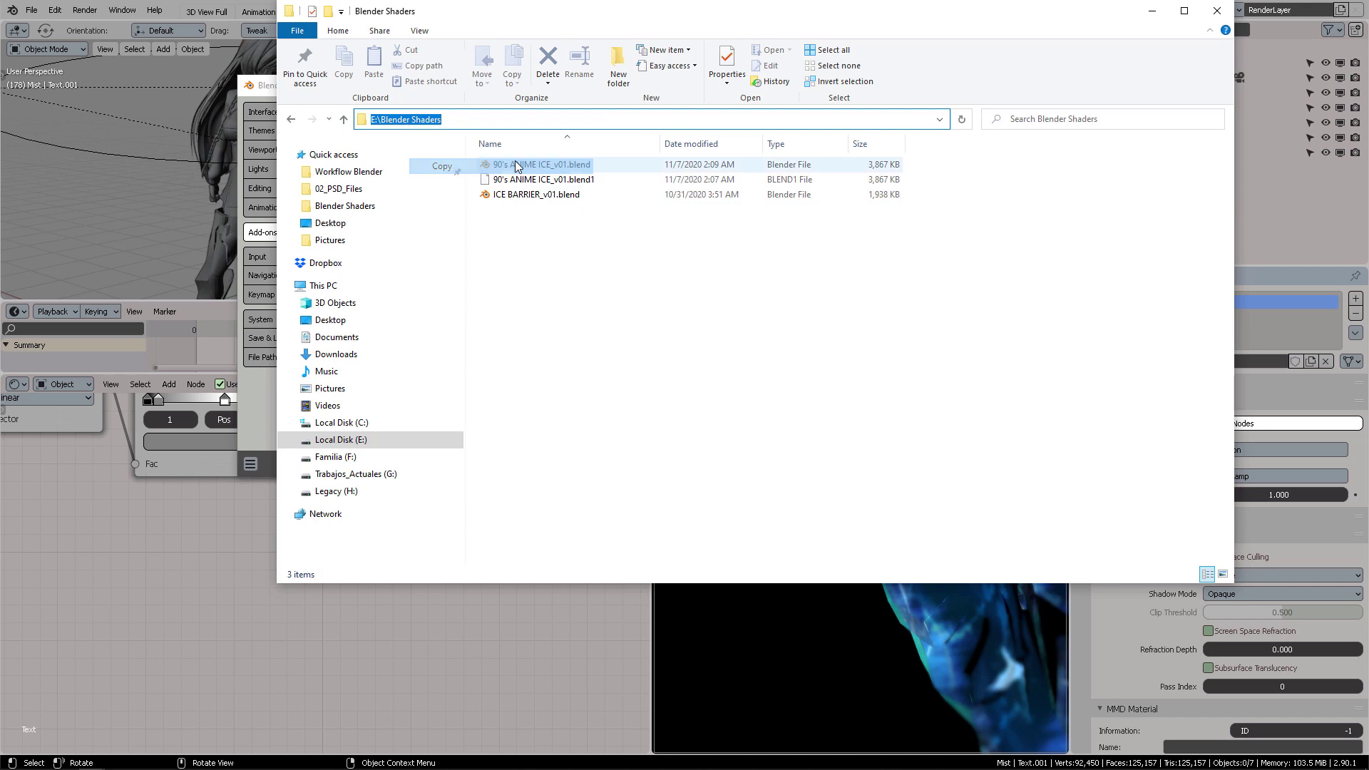
left_click(258, 86)
Paste E:\Blender Shaders into the Node Presets node-groups directory field
left_click(547, 320)
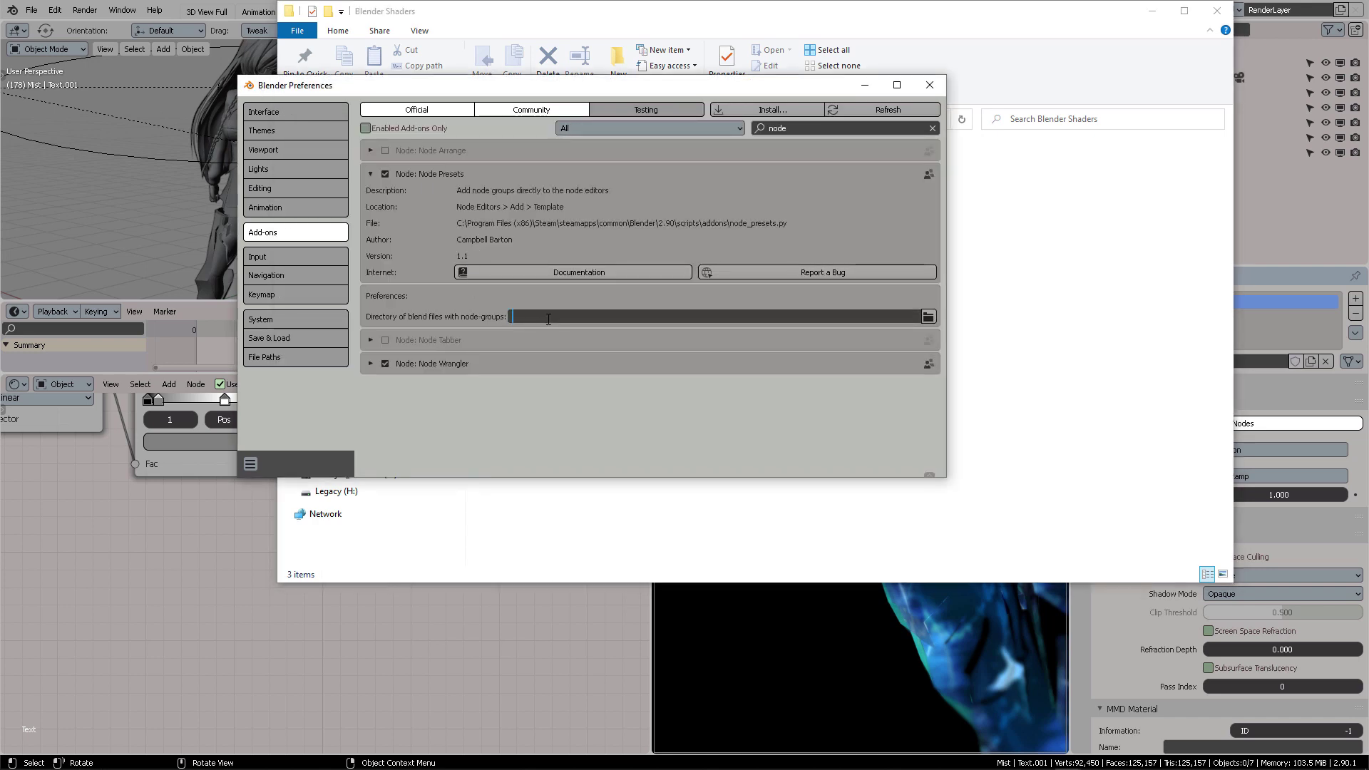
key("ctrl+v")
key("Return")
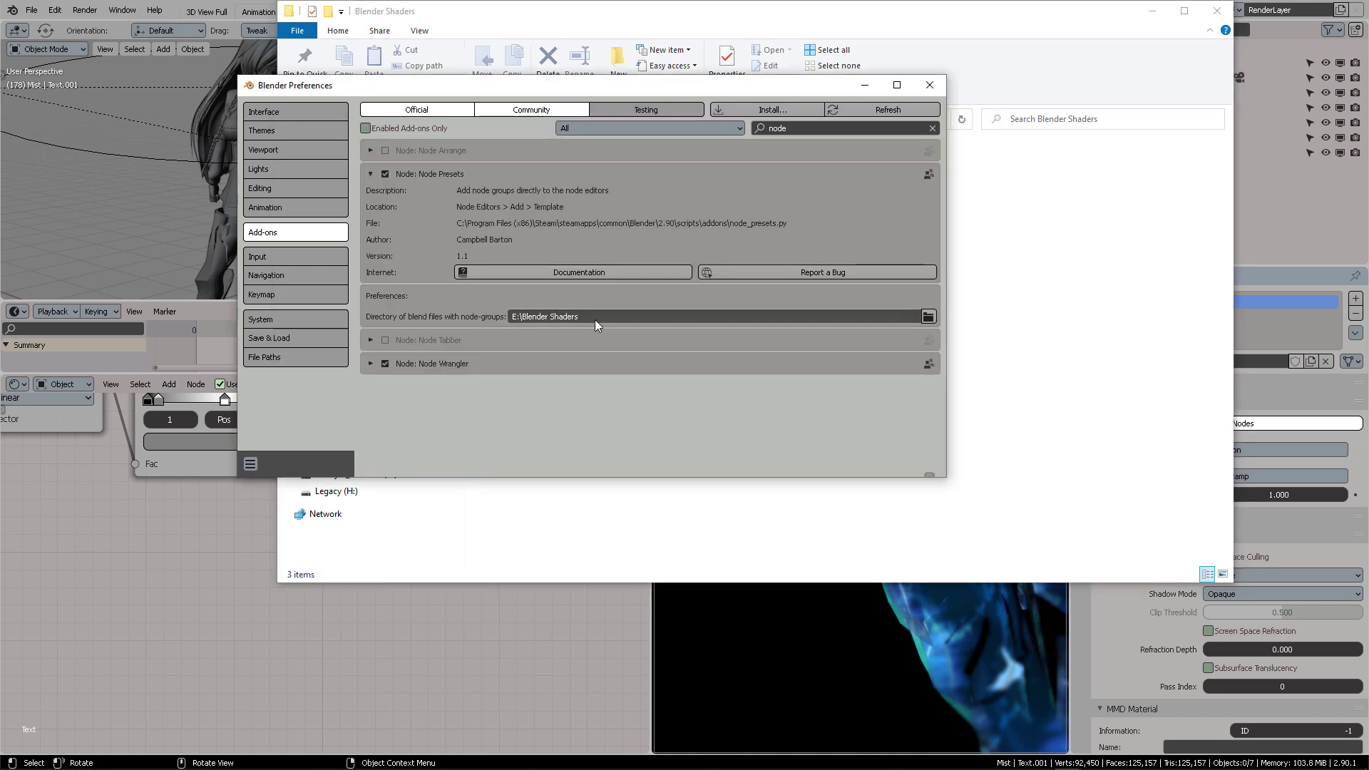
Save the preferences and close the Preferences window
left_click(250, 464)
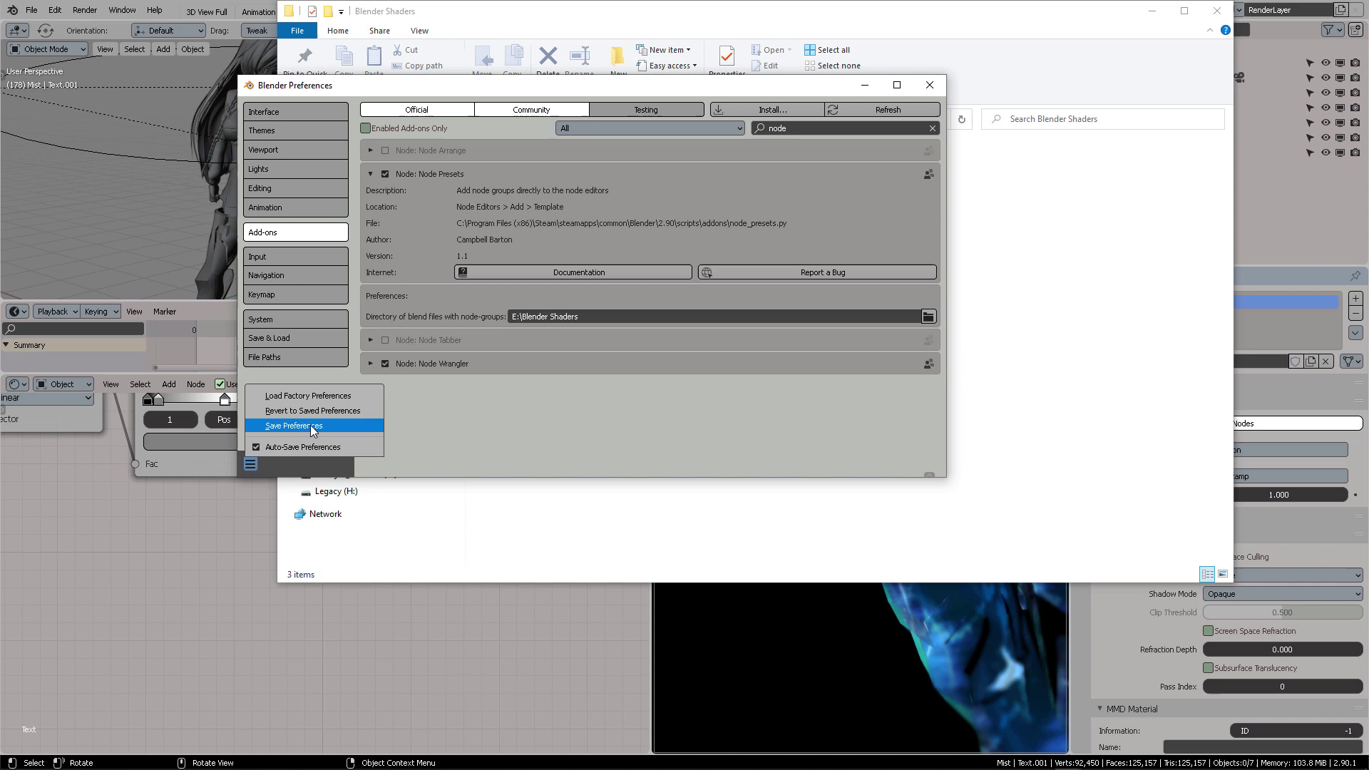
left_click(312, 426)
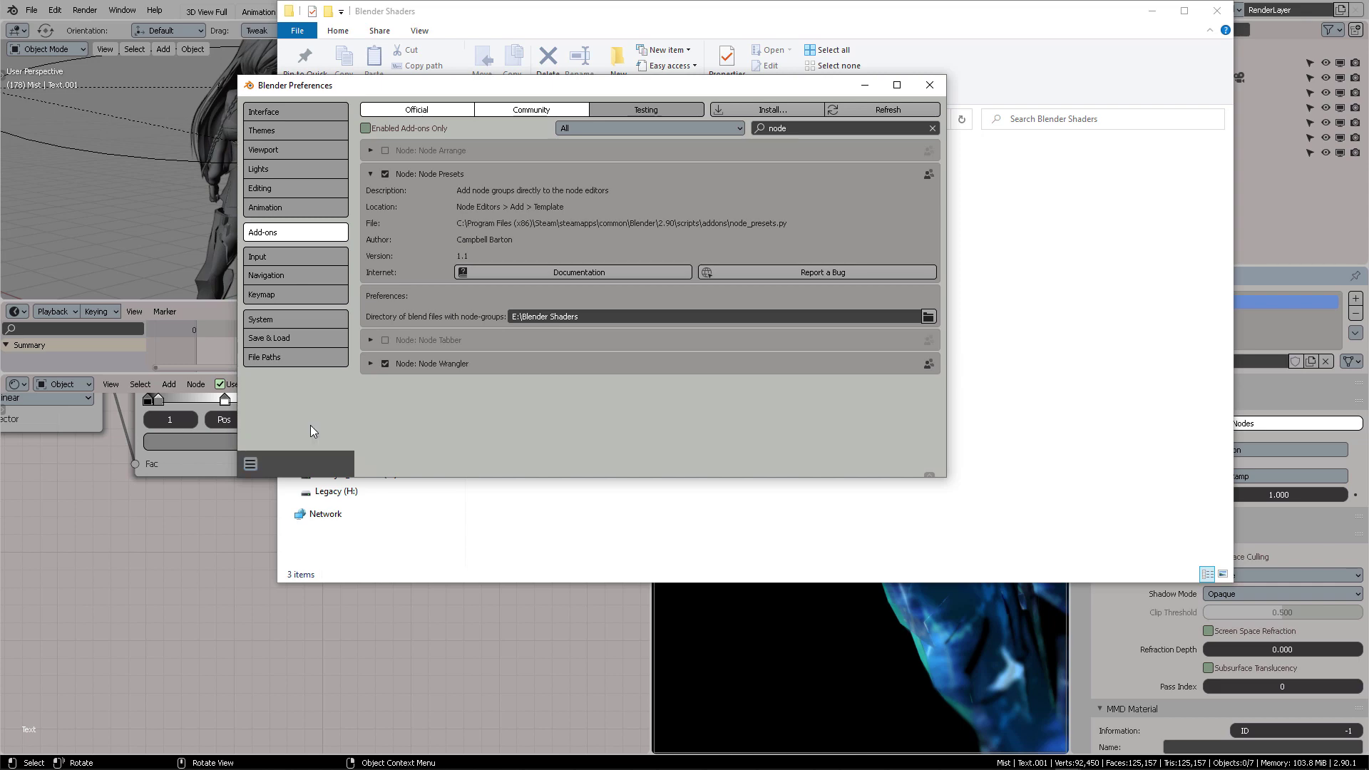
left_click(929, 86)
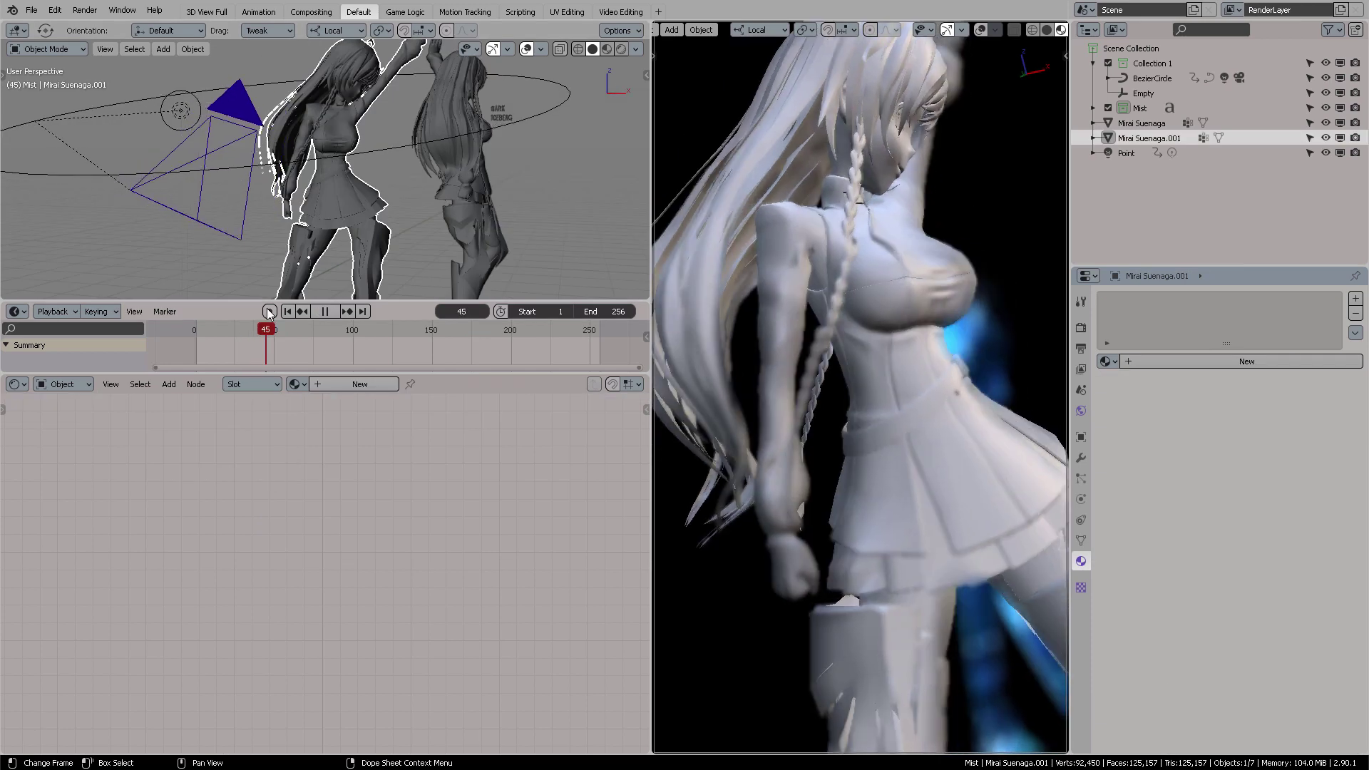
Stop playback and create a new material named 'Model 1 shader' for Mirai Suenaga.001
key("space")
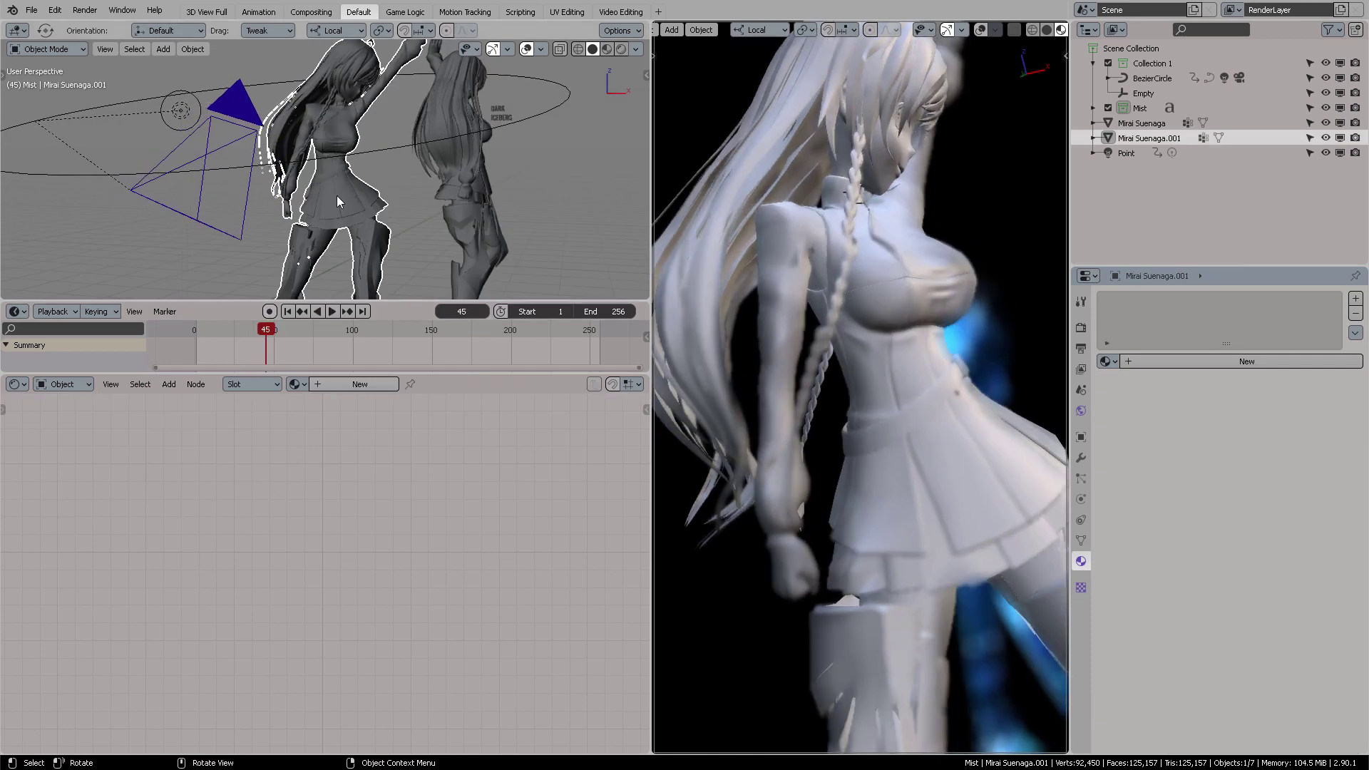
left_click(355, 385)
left_click(416, 384)
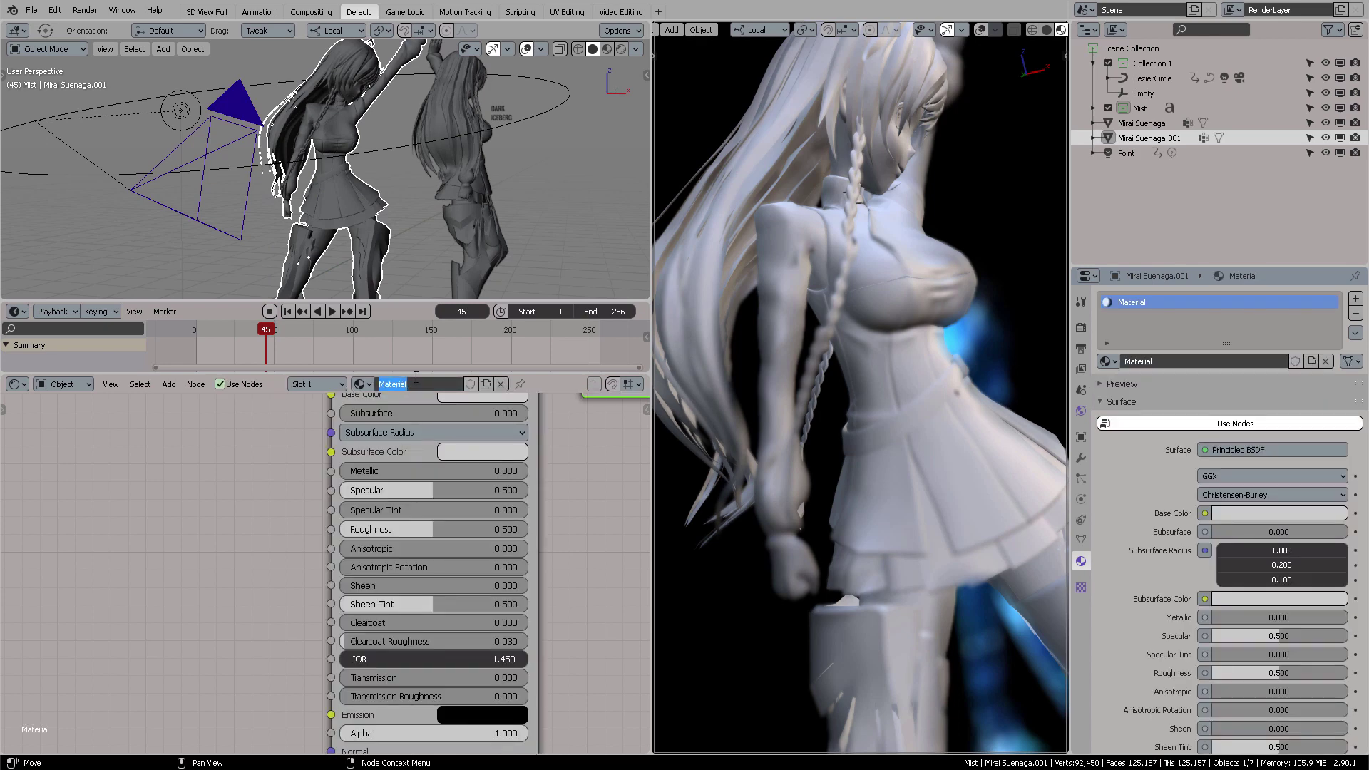
type("Model 1 shader")
key("Return")
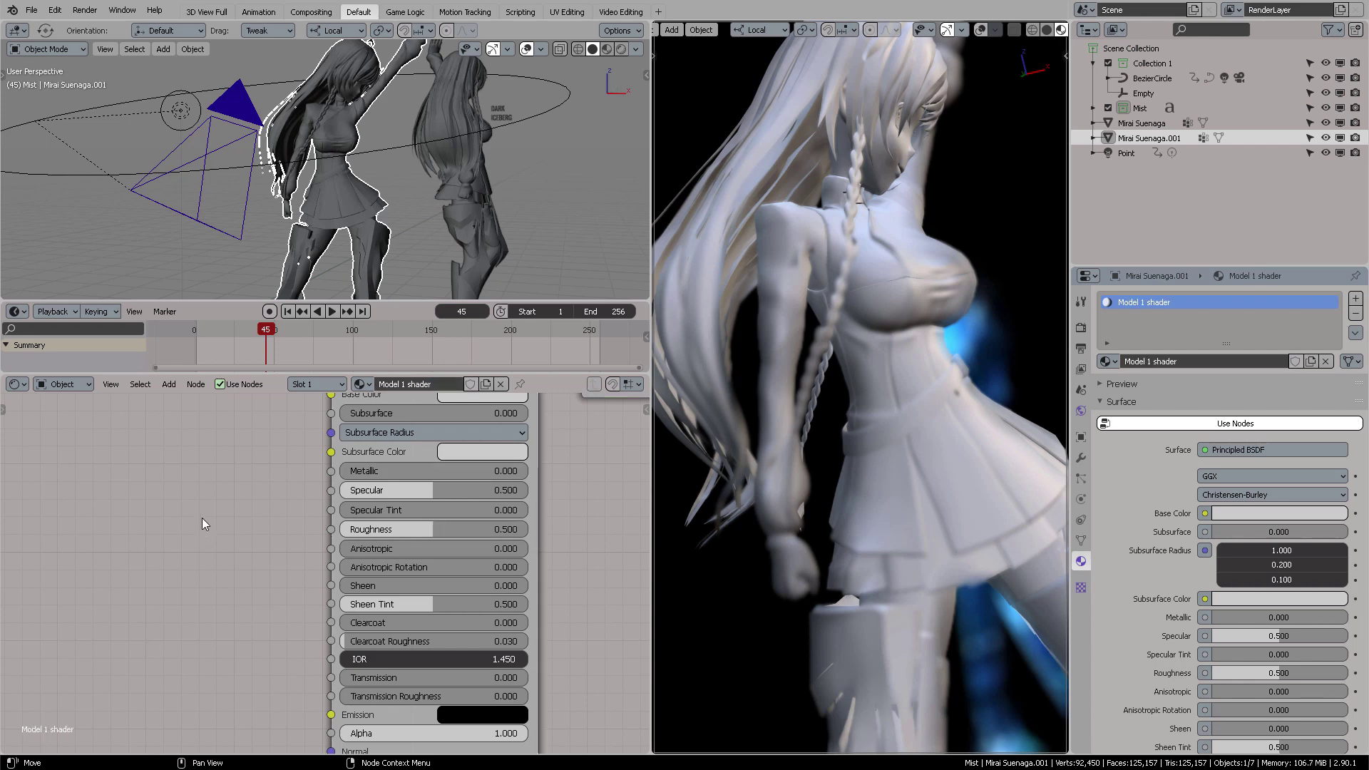
Shift the Material Output and Principled BSDF nodes up in the node view
scroll(207, 518, "down", 2)
middle_click_drag(243, 517, 251, 570)
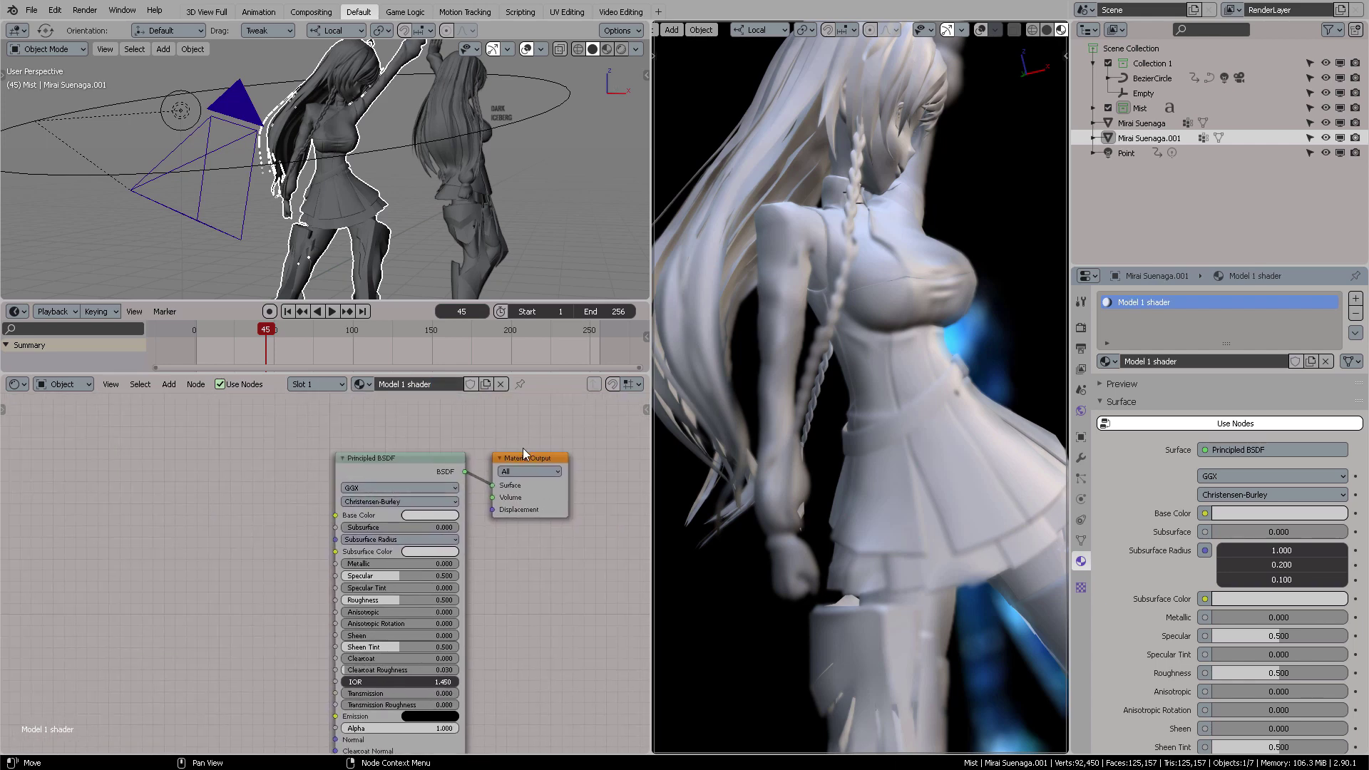
left_click_drag(524, 455, 517, 438)
mouse_move(427, 460)
left_mouse_down()
mouse_move(407, 460)
mouse_move(412, 442)
left_mouse_up()
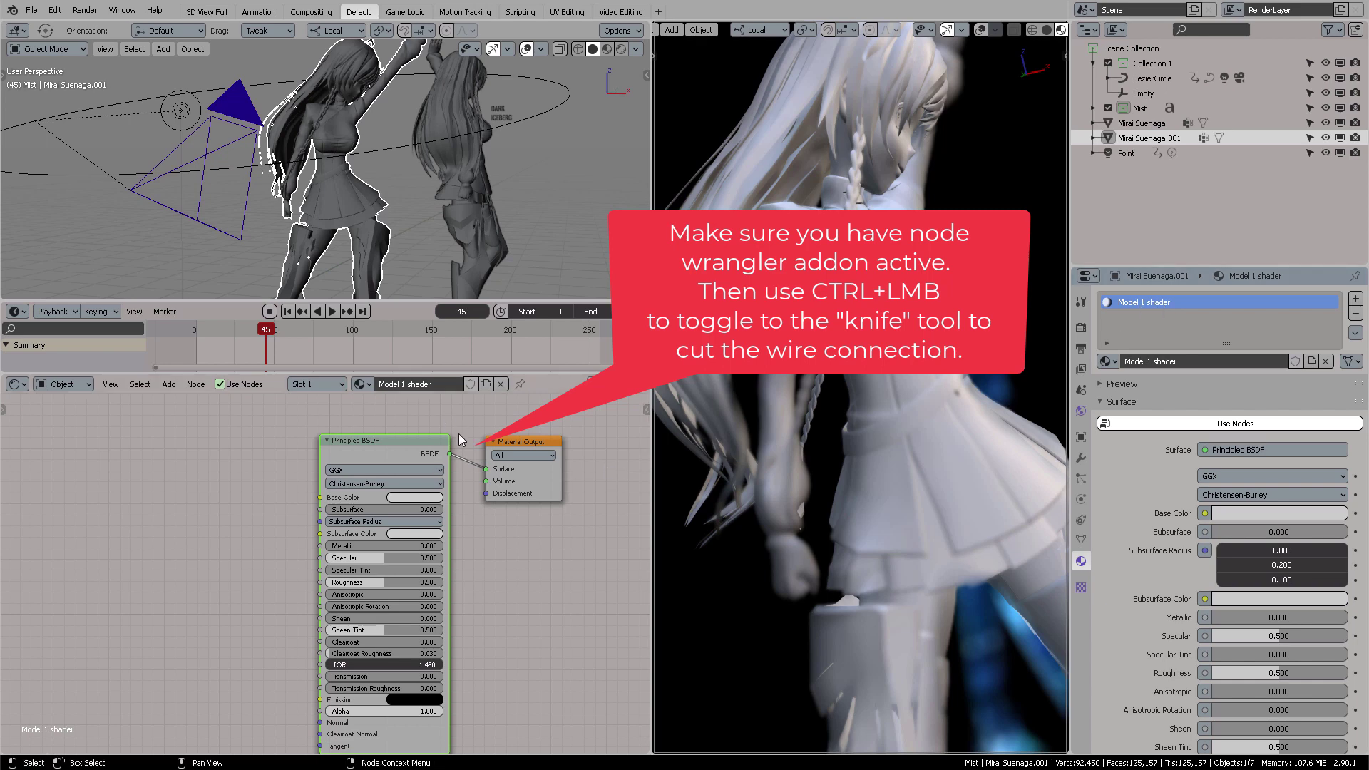
Cut the BSDF-to-Surface link and delete the Principled BSDF node
right_click_drag(465, 422, 458, 513, "ctrl")
left_click_drag(415, 439, 405, 446)
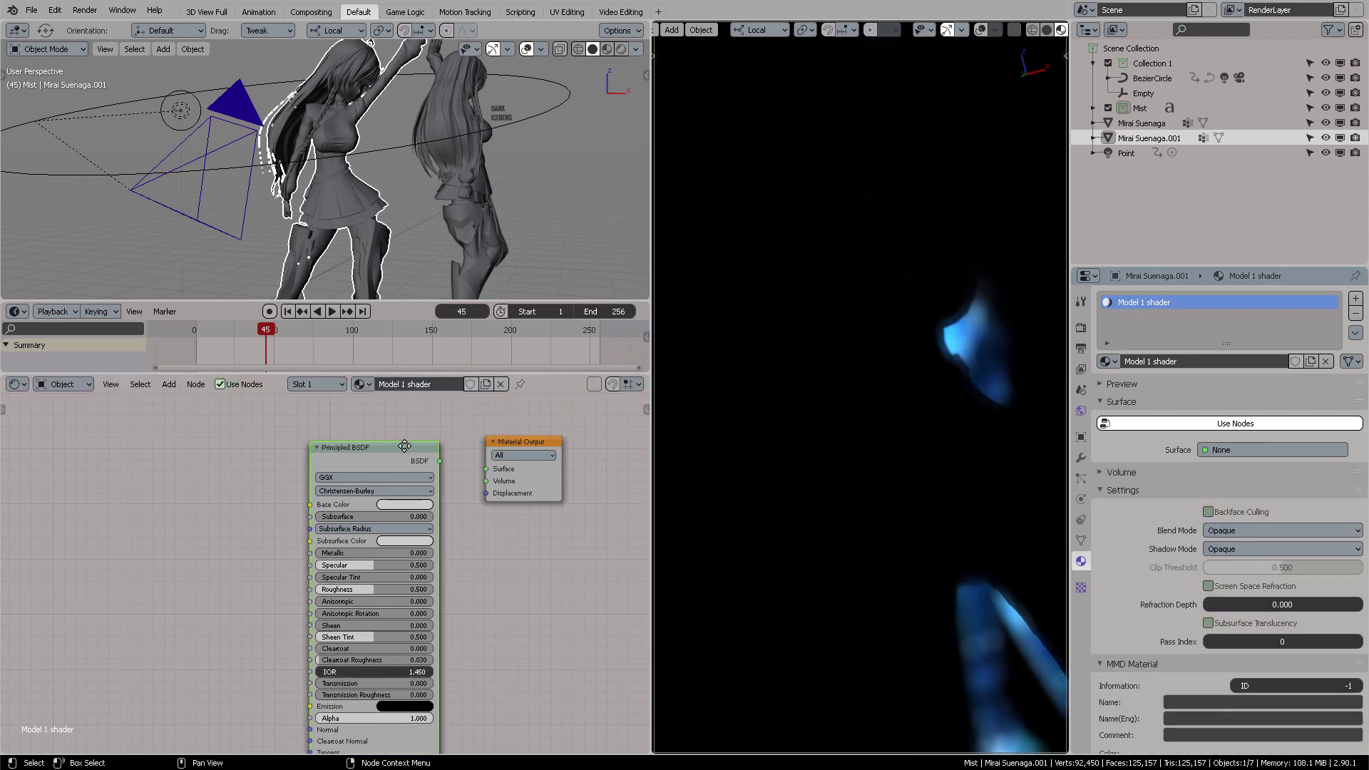
key("x")
Add the 90s ANIME ICE group node from the Add menu's templates
scroll(382, 512, "up", 3)
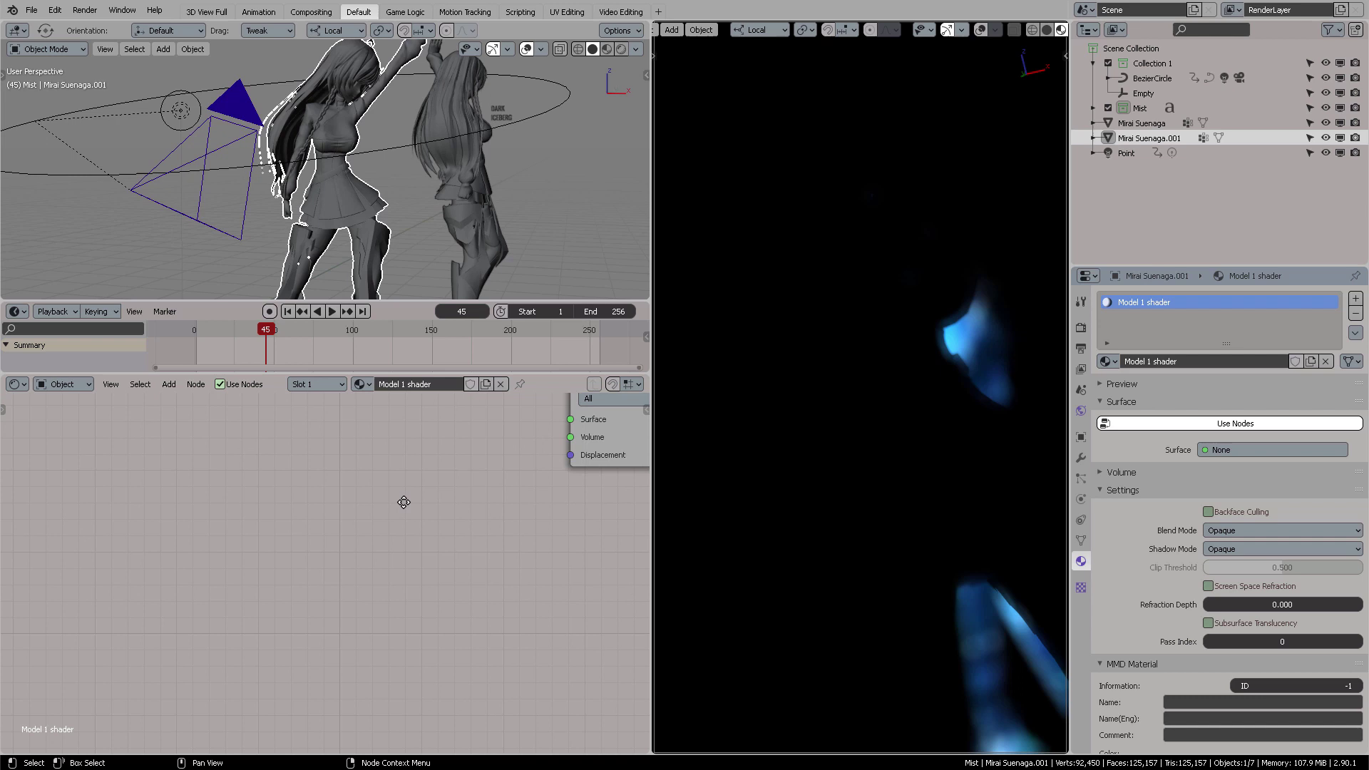
key("shift+a")
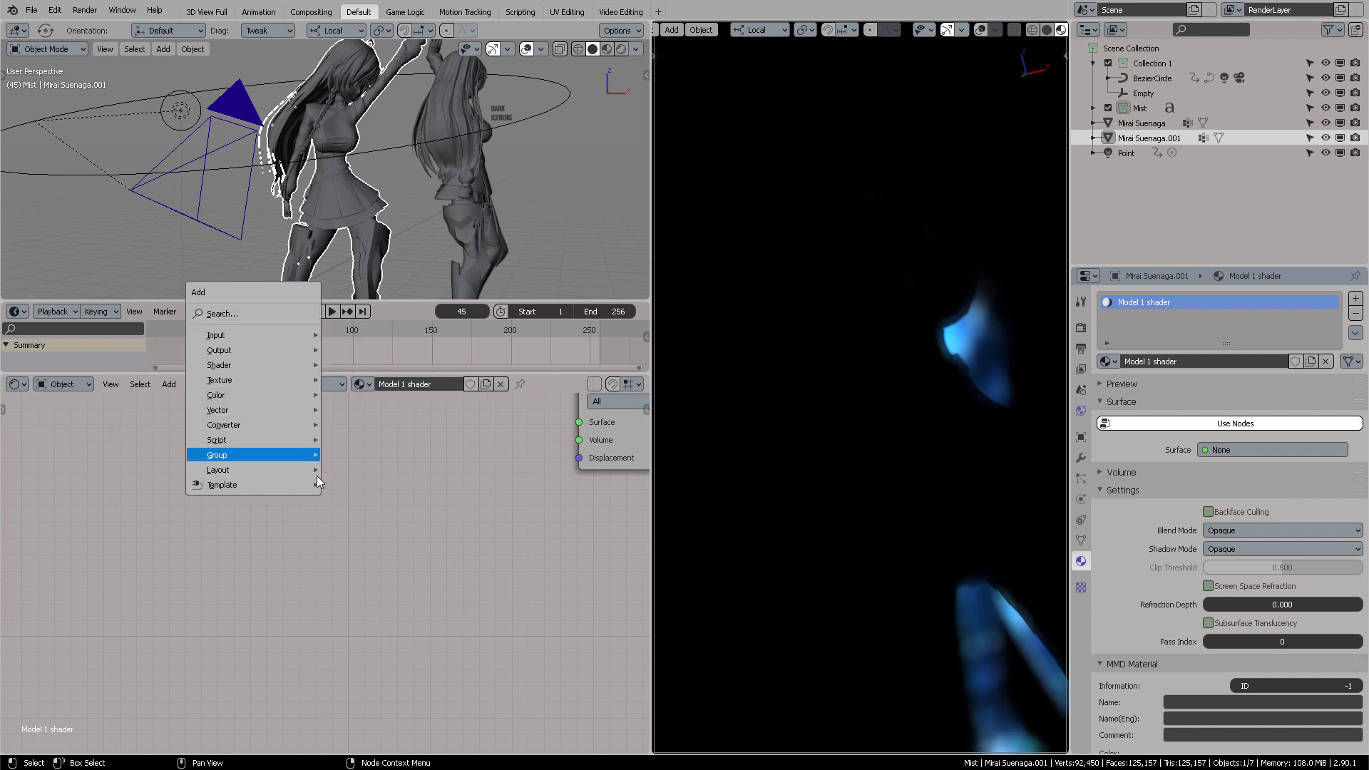
left_click(18, 384)
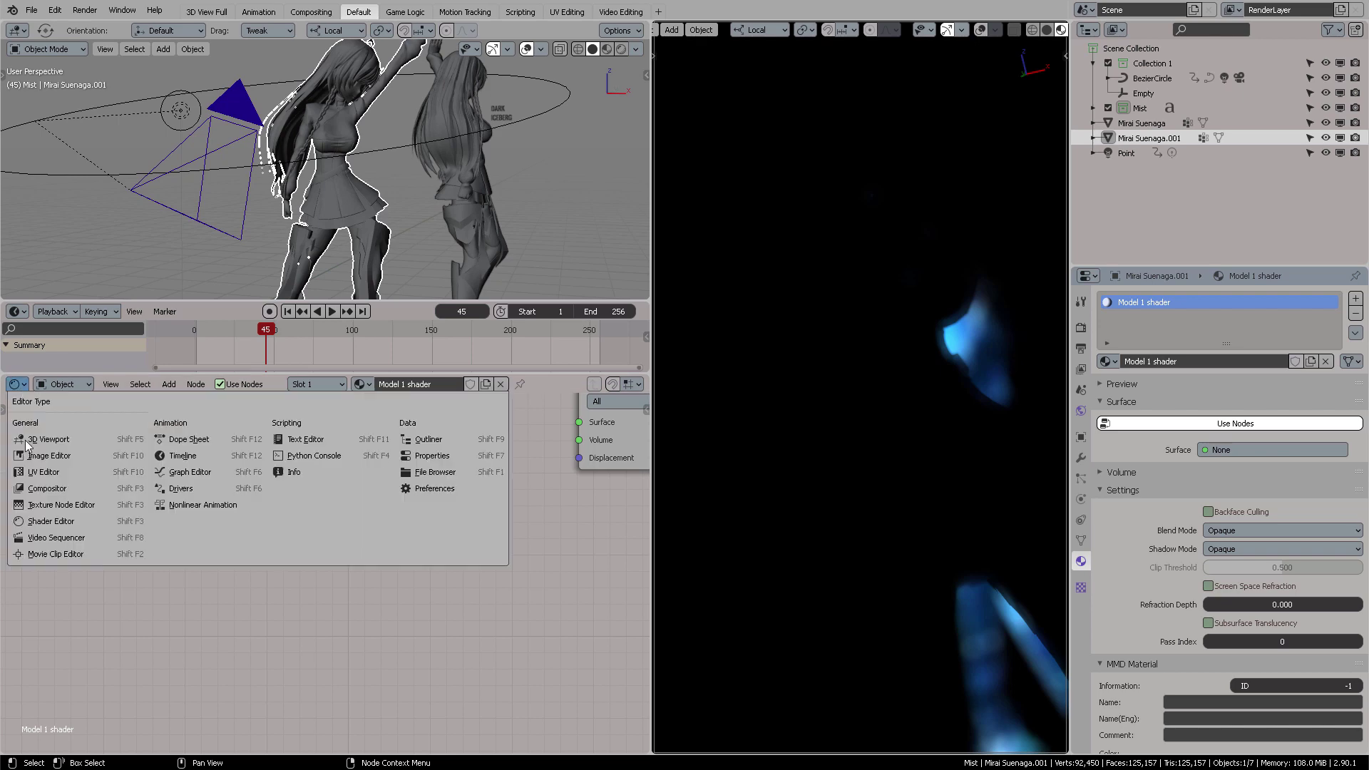
left_click(127, 527)
key("shift+a")
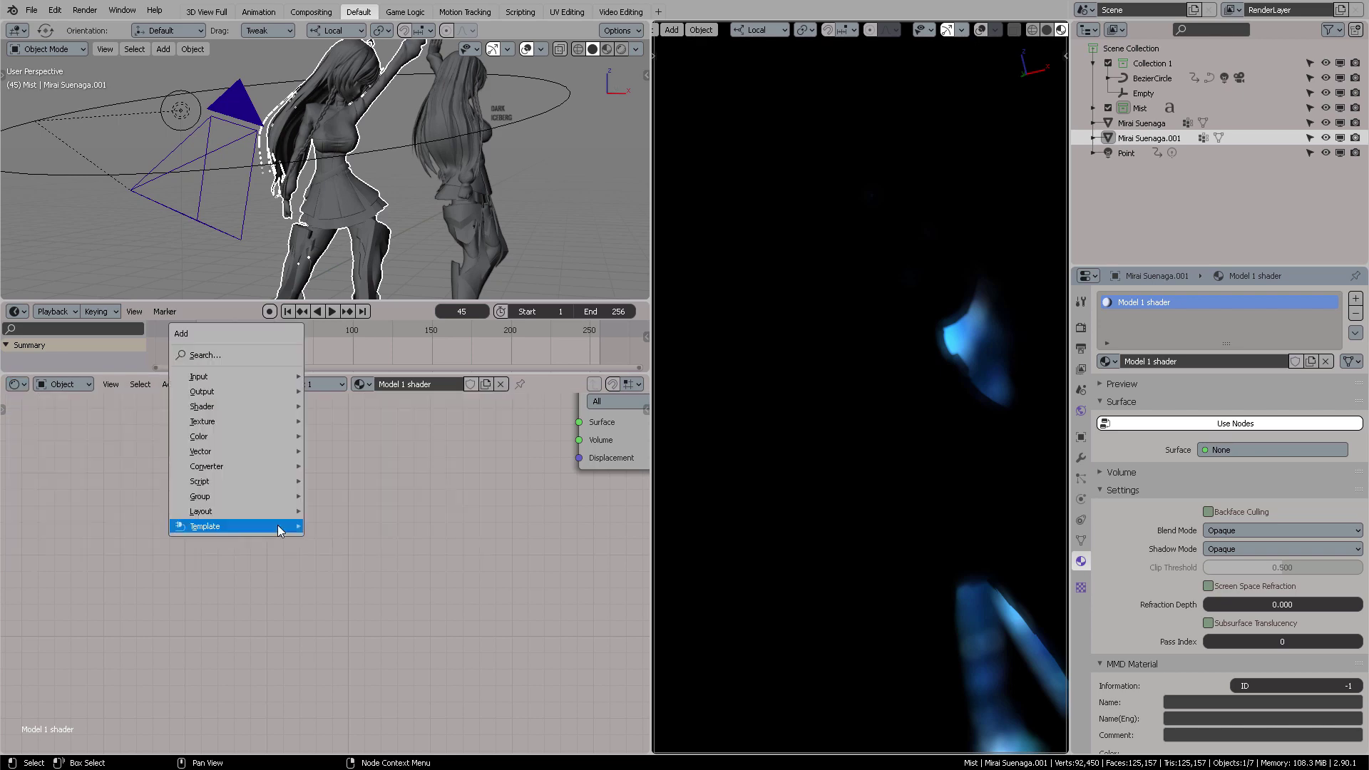
mouse_move(195, 526)
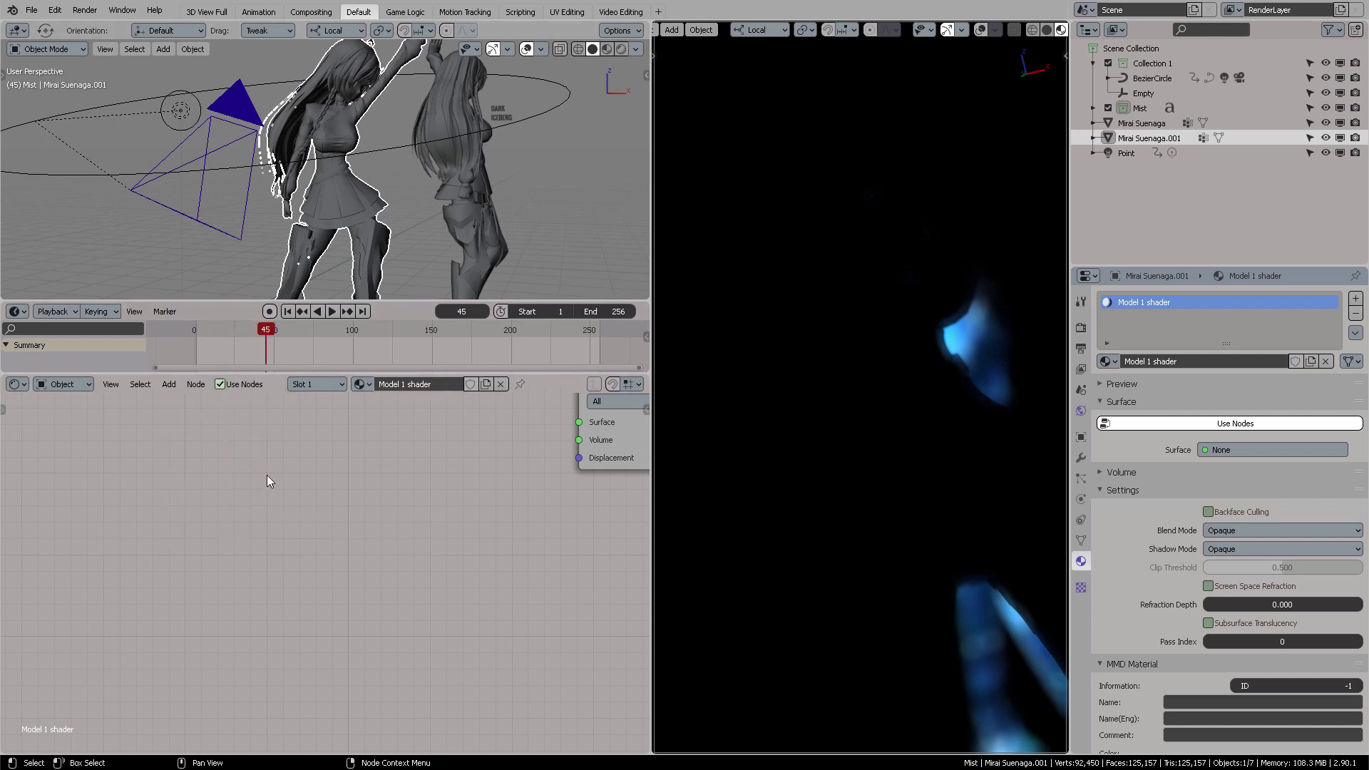
key("shift+a")
mouse_move(267, 472)
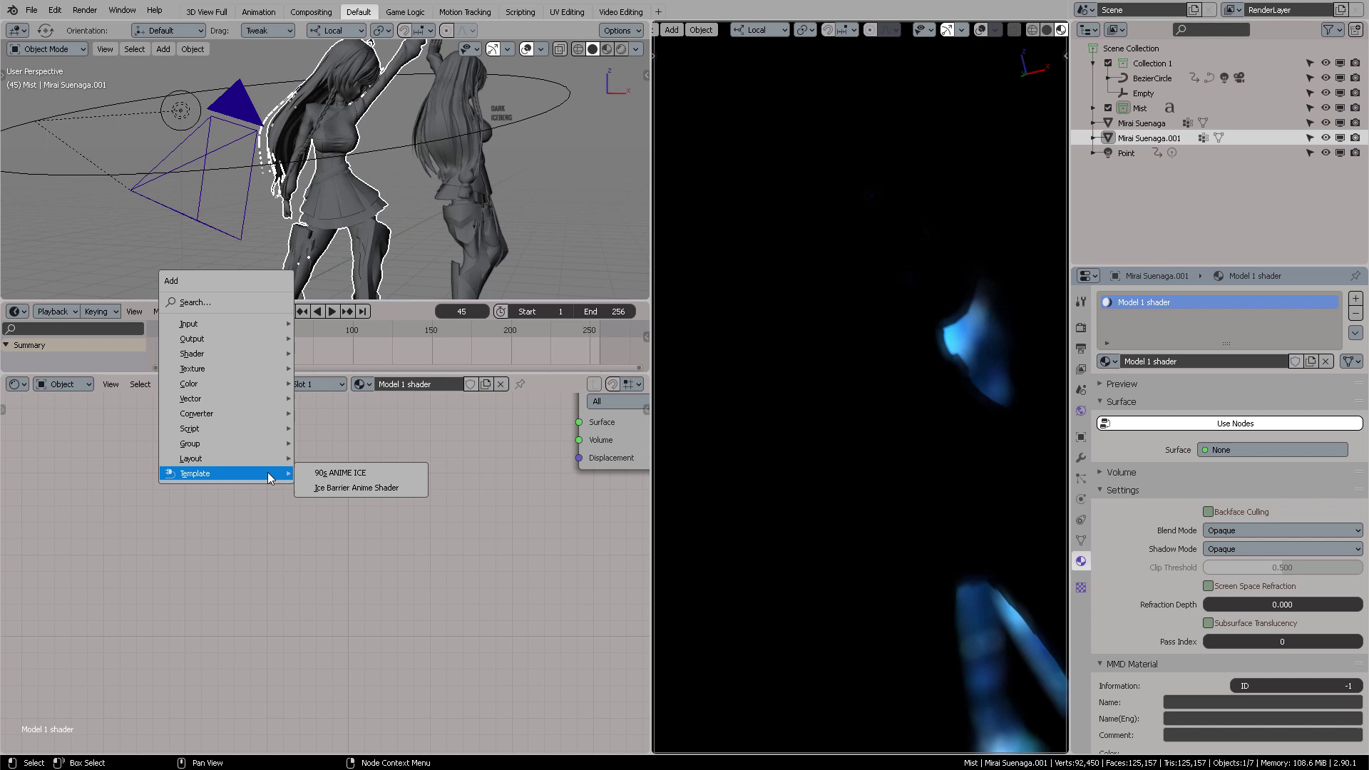
left_click(362, 474)
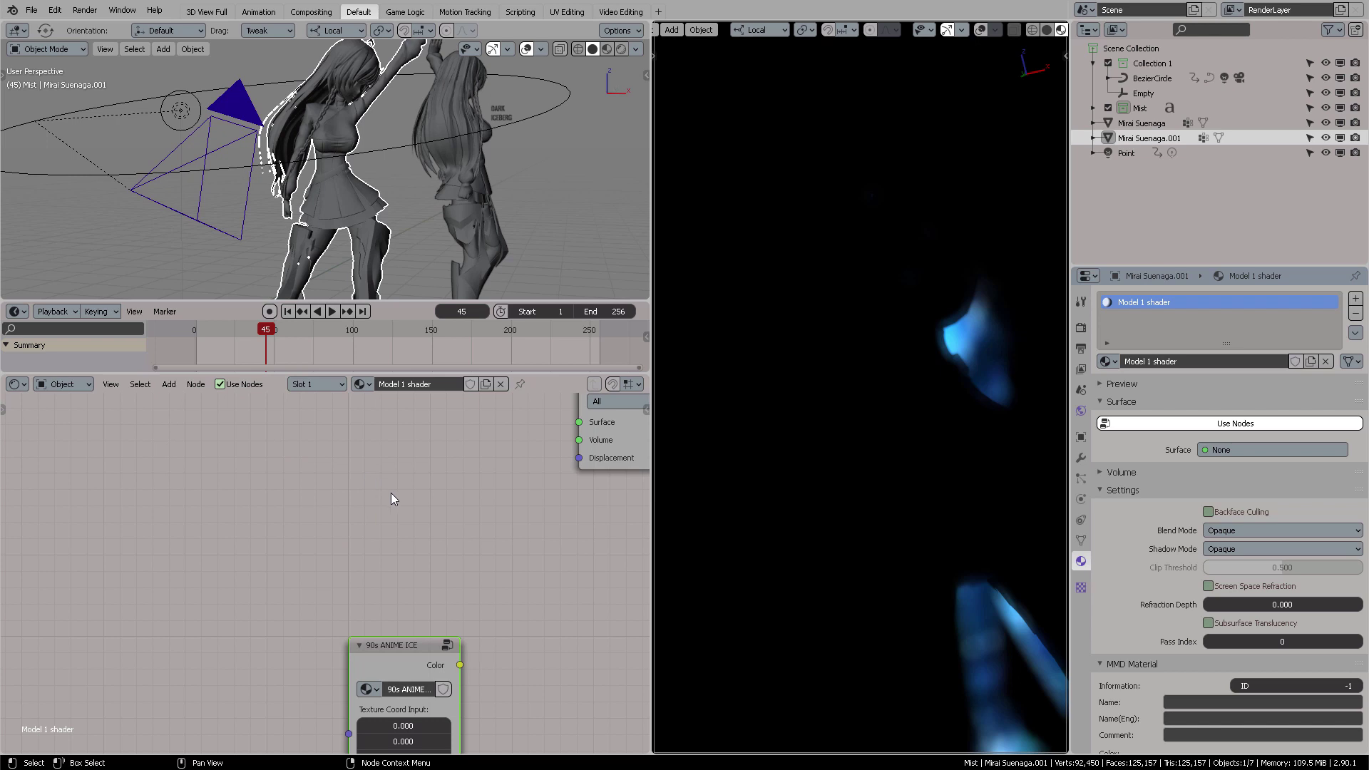
Reposition the 90s ANIME ICE node up and to the left
left_click_drag(410, 656, 383, 420)
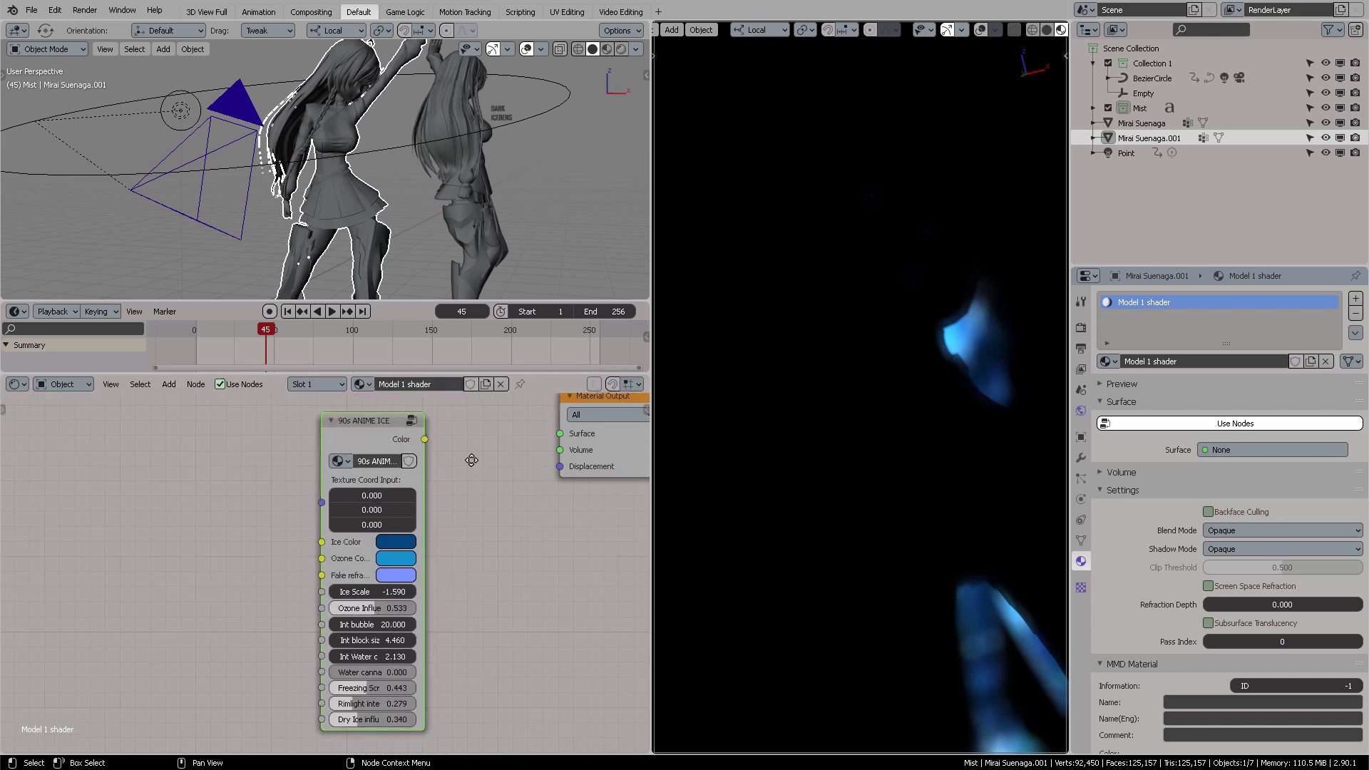
middle_click_drag(472, 460, 413, 509)
left_click_drag(306, 476, 304, 436)
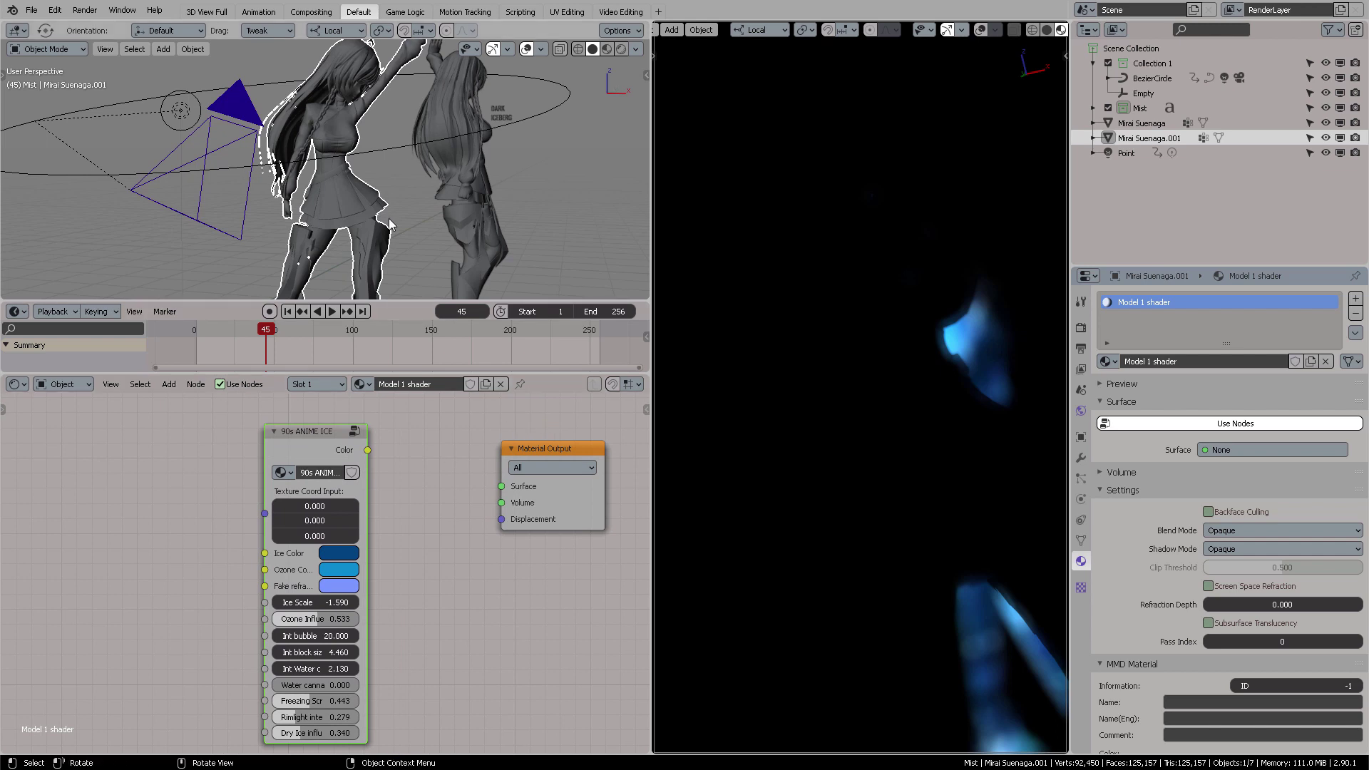
left_click_drag(335, 447, 250, 454)
Add an Emission node via search and connect it to the Material Output Surface
key("shift+a")
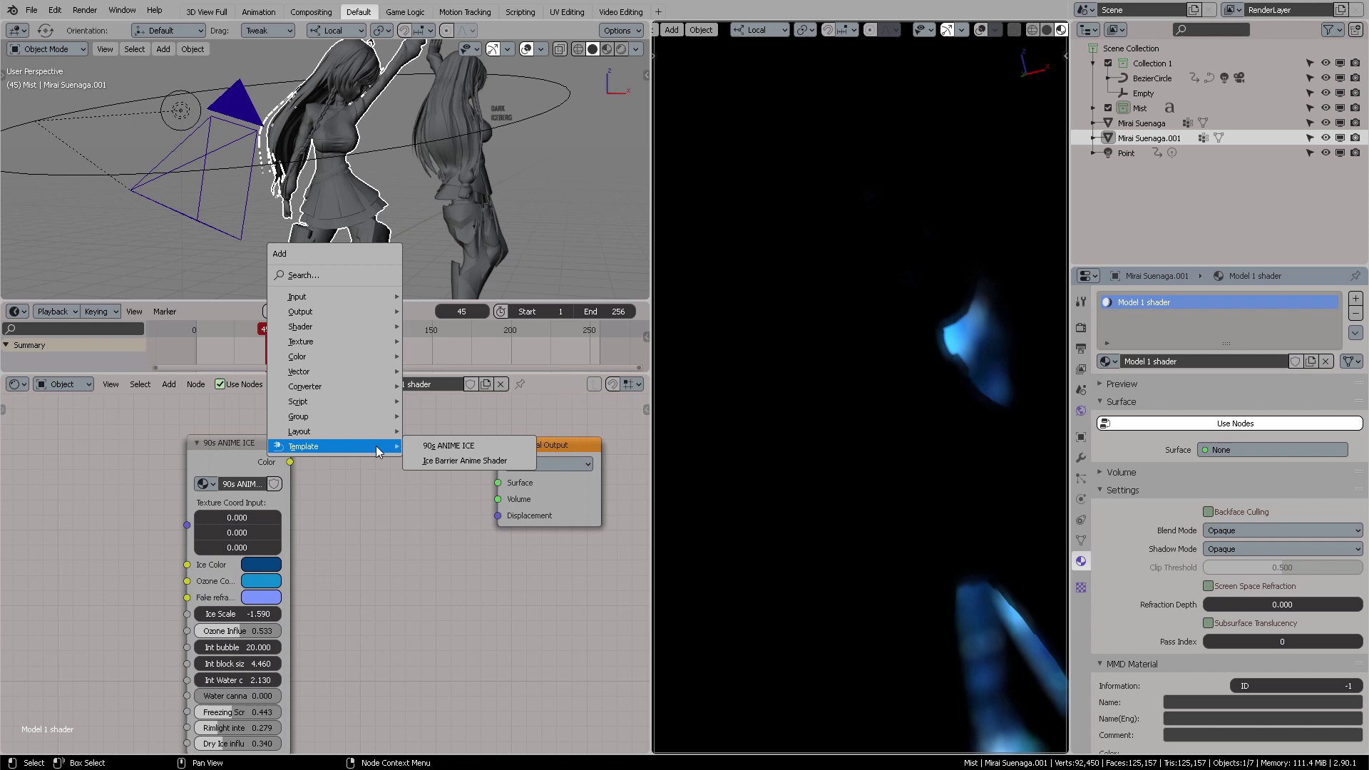
left_click(352, 277)
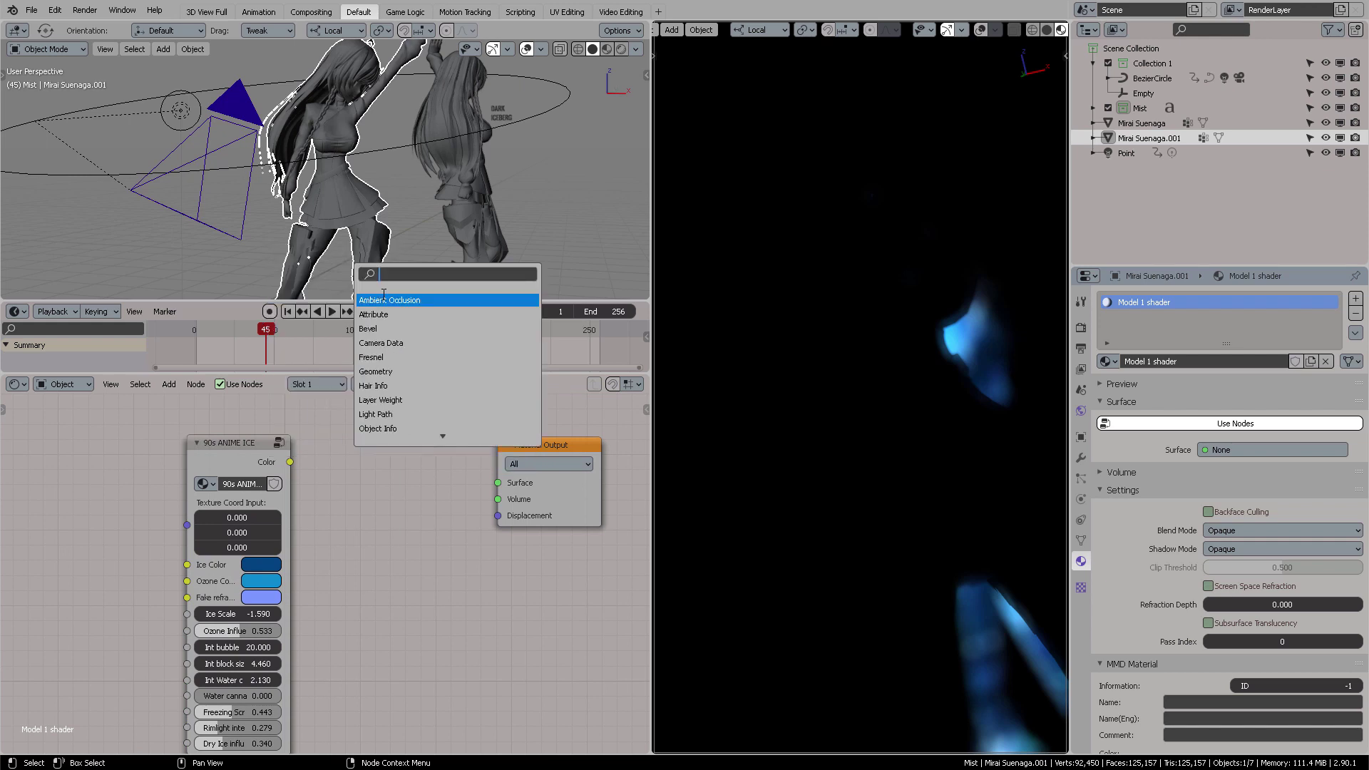
type("emi")
key("Return")
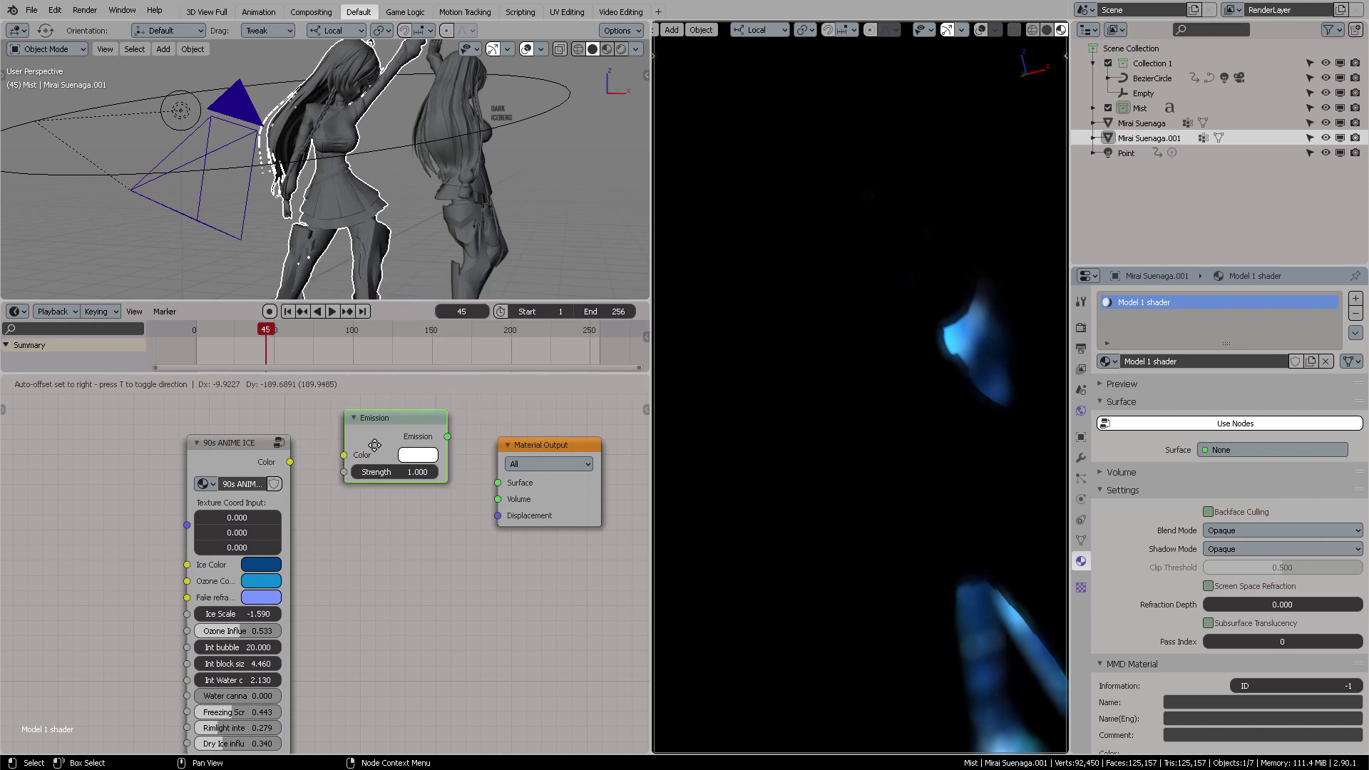
left_click_drag(448, 467, 498, 483)
middle_click_drag(307, 467, 347, 450)
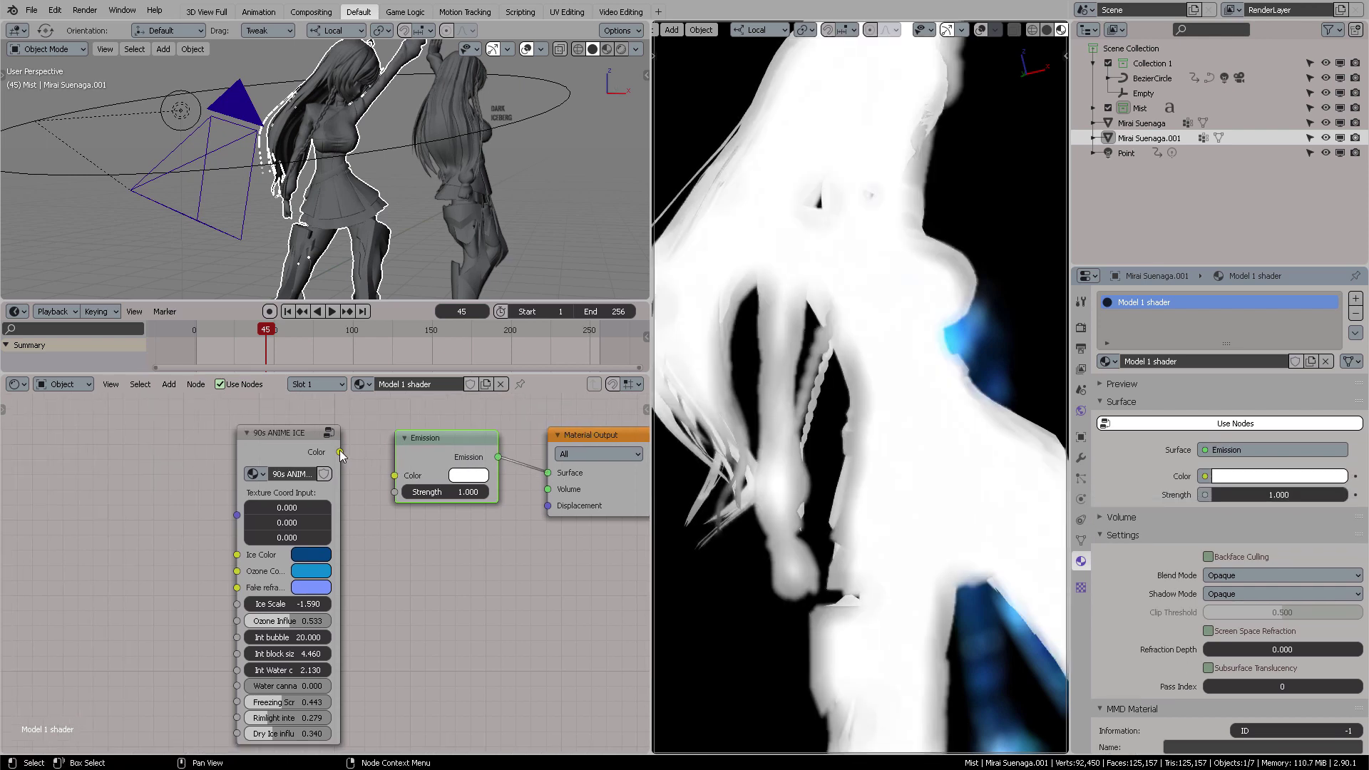
left_click_drag(284, 432, 395, 476)
right_click(291, 426)
Link ice Color to Emission Color and feed Texture Coordinate Generated into Texture Coord Input
middle_click_drag(175, 496, 263, 494)
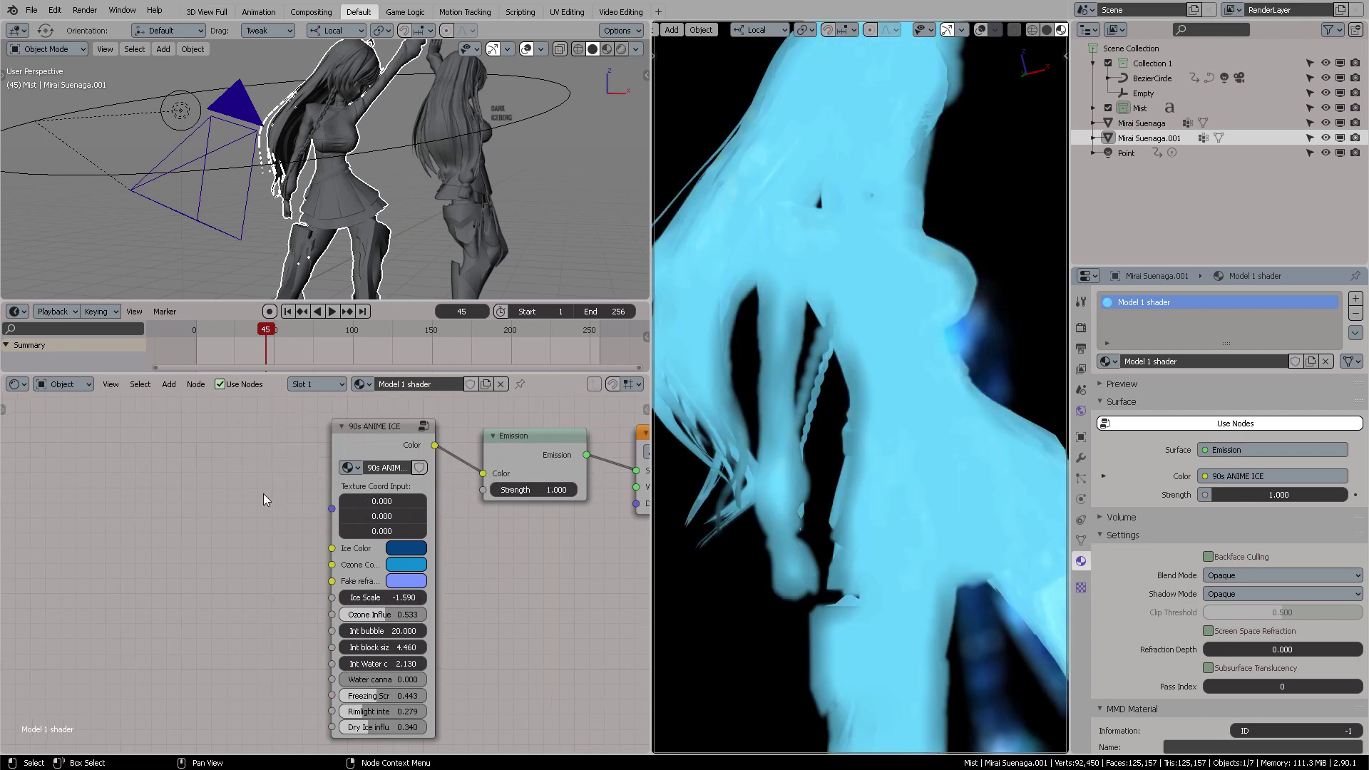
key("shift+a")
type("coo")
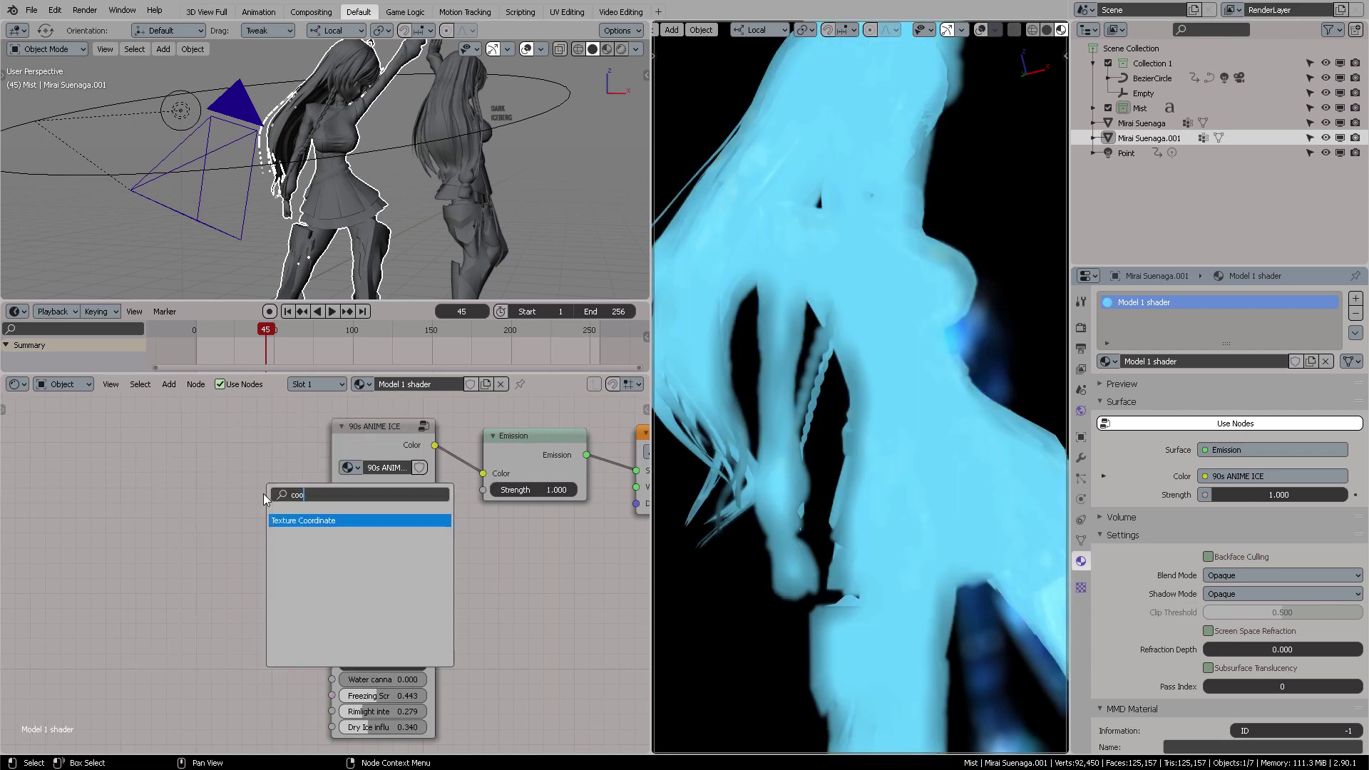
key("Return")
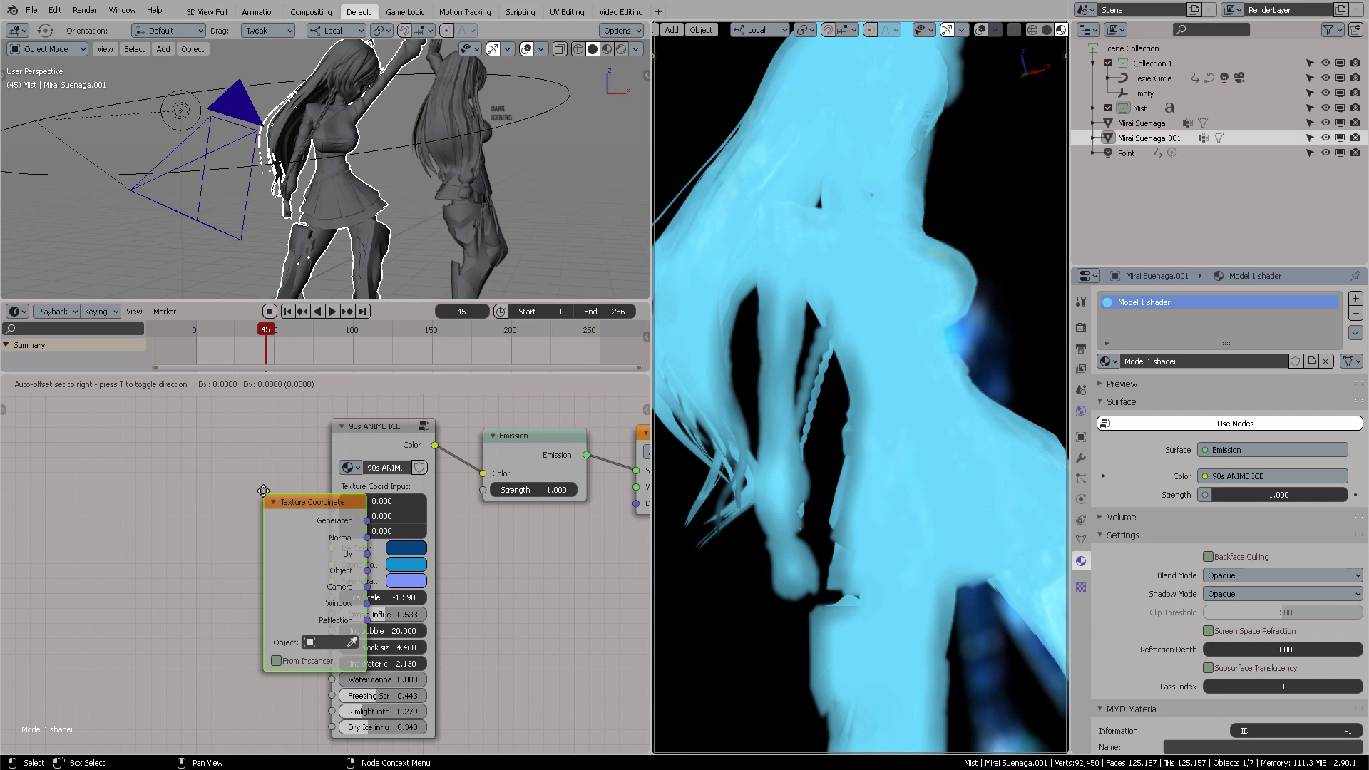
left_click(117, 444)
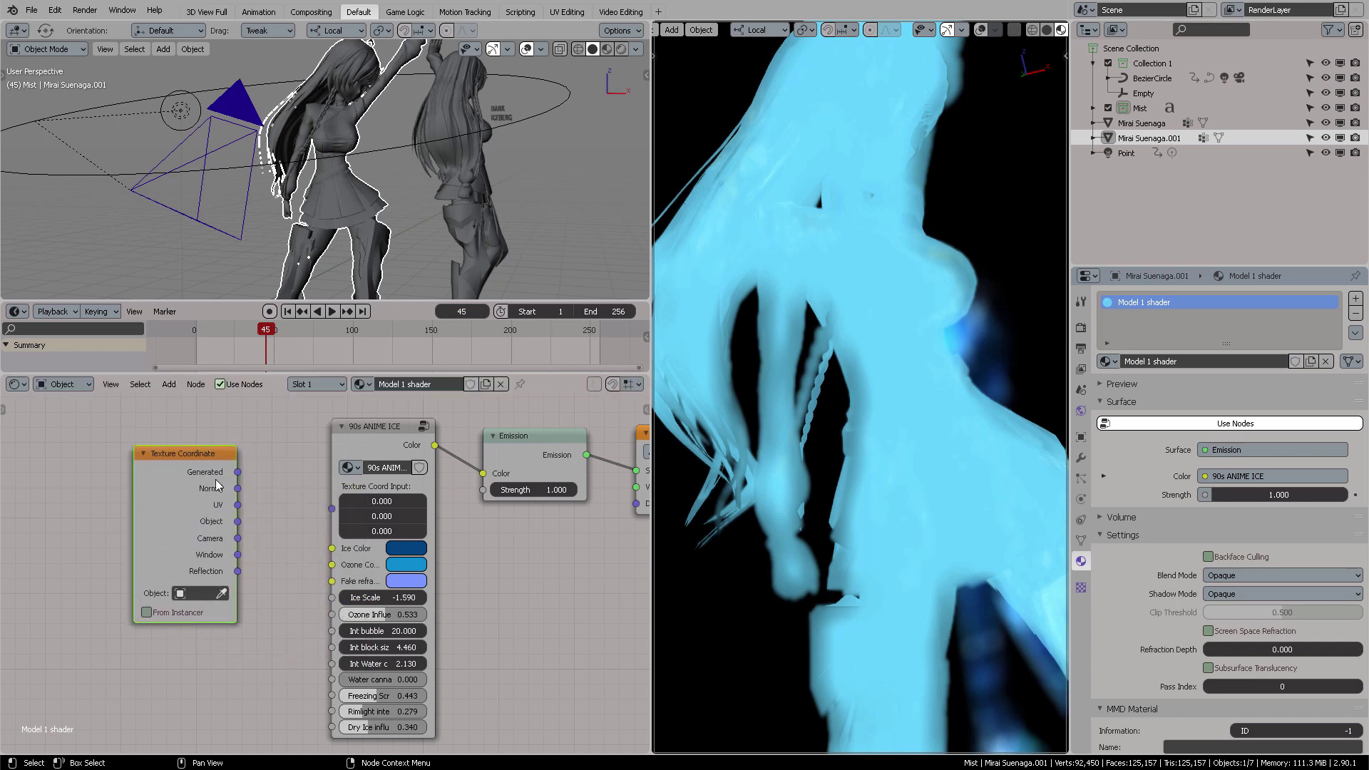
left_click_drag(238, 472, 262, 467)
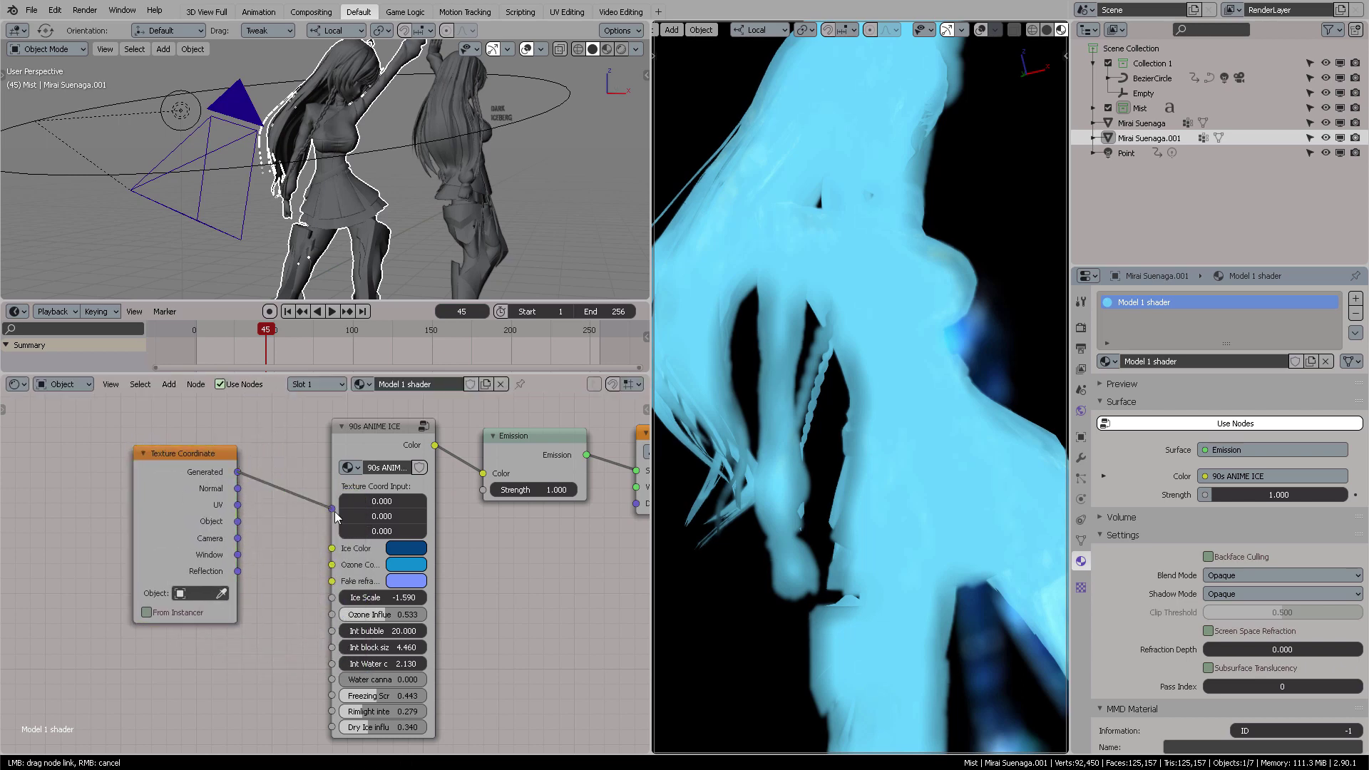
left_click_drag(340, 516, 340, 516)
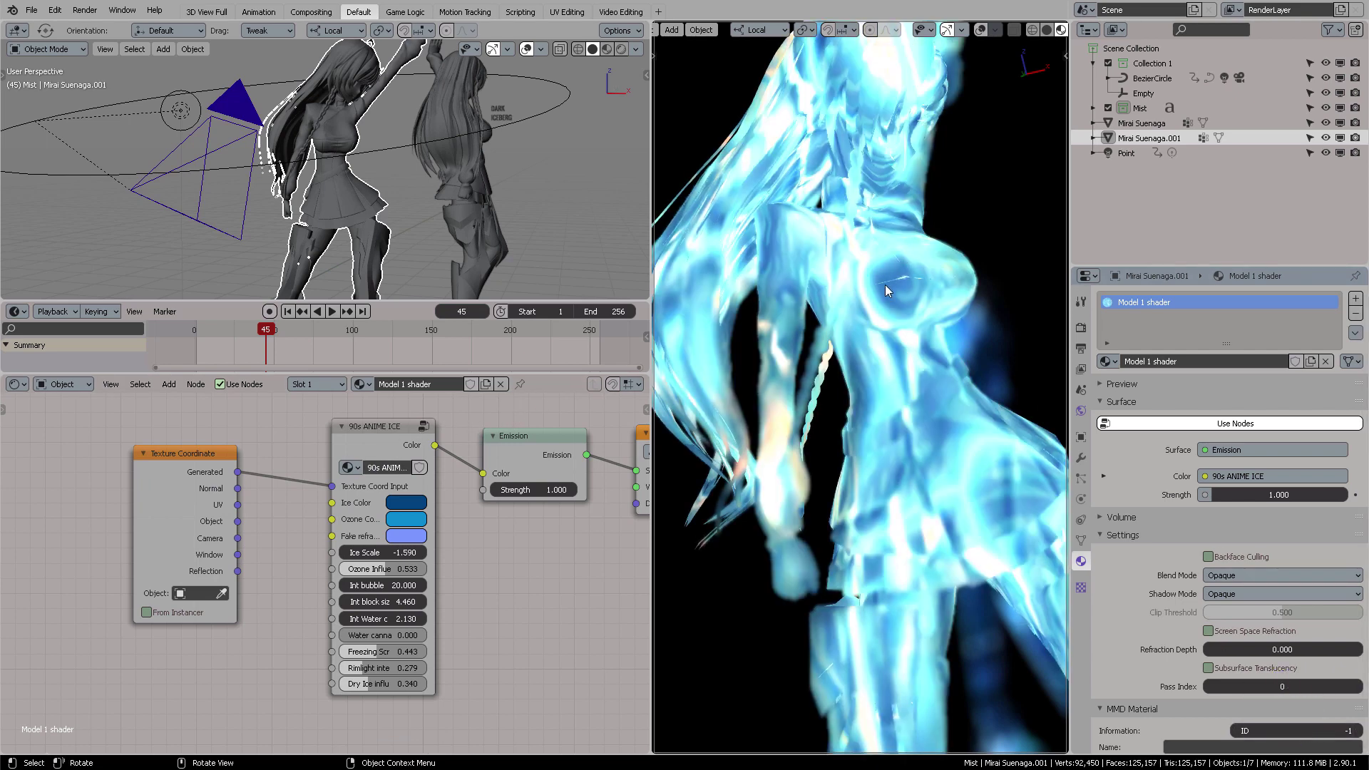
Set Ice Scale to -2.120 and show the ice material in the viewport
mouse_move(265, 329)
left_mouse_down()
mouse_move(183, 331)
mouse_move(371, 340)
mouse_move(262, 344)
left_mouse_up()
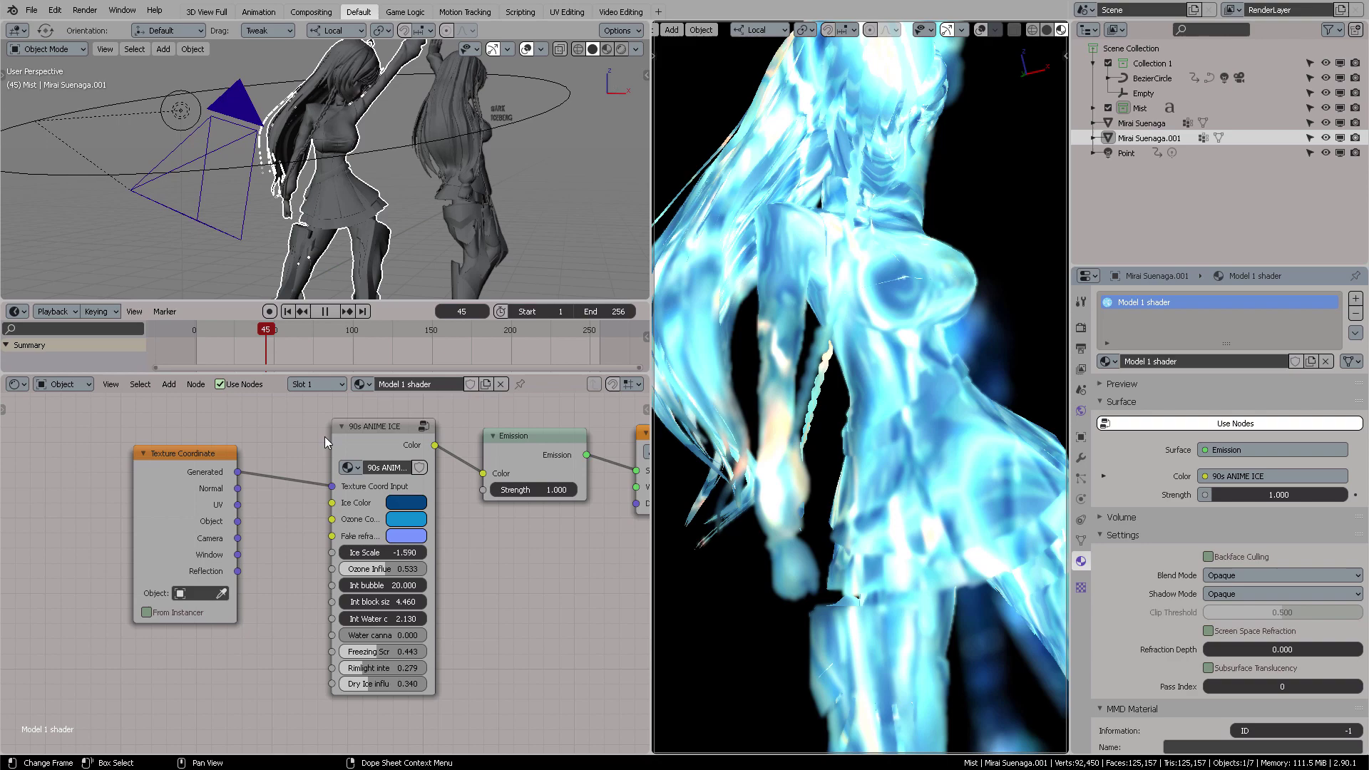
key("space")
middle_click_drag(478, 552, 448, 542)
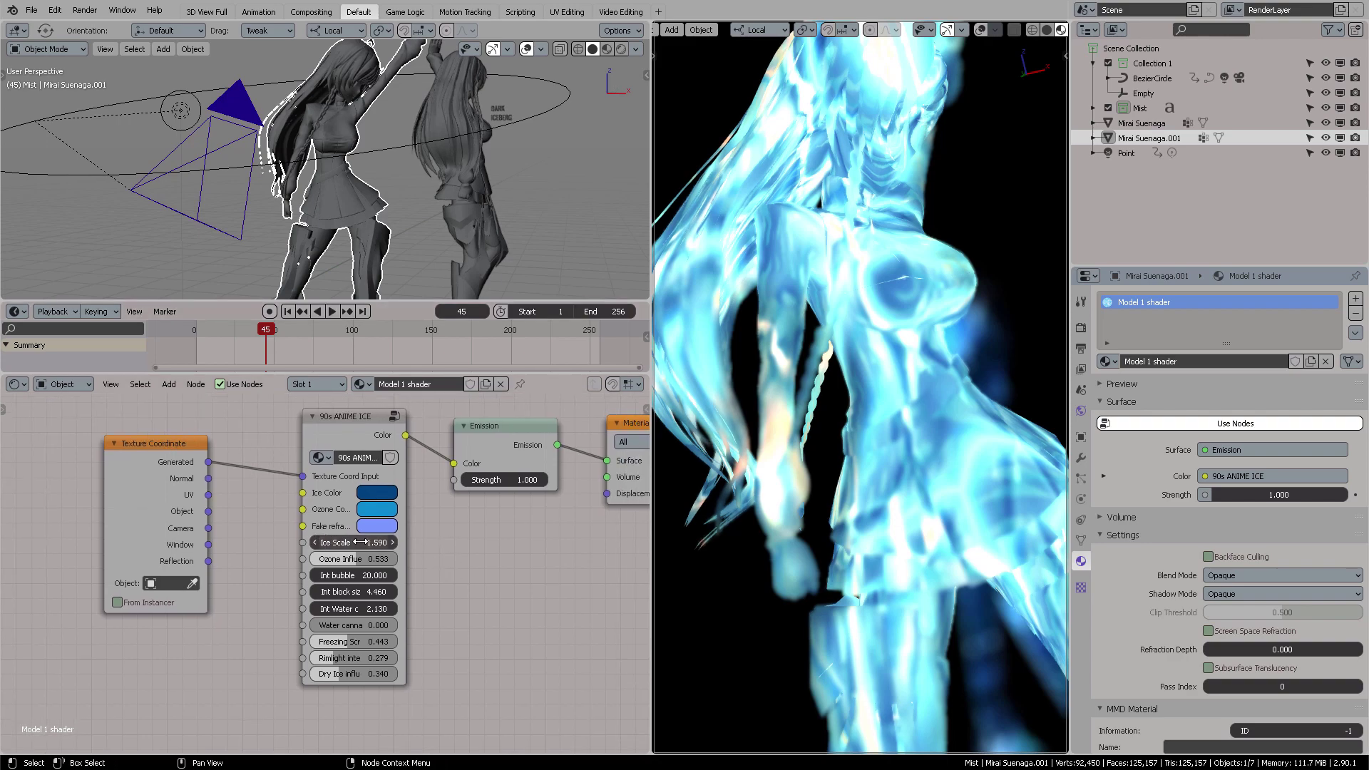
left_click_drag(358, 542, 168, 542, "shift")
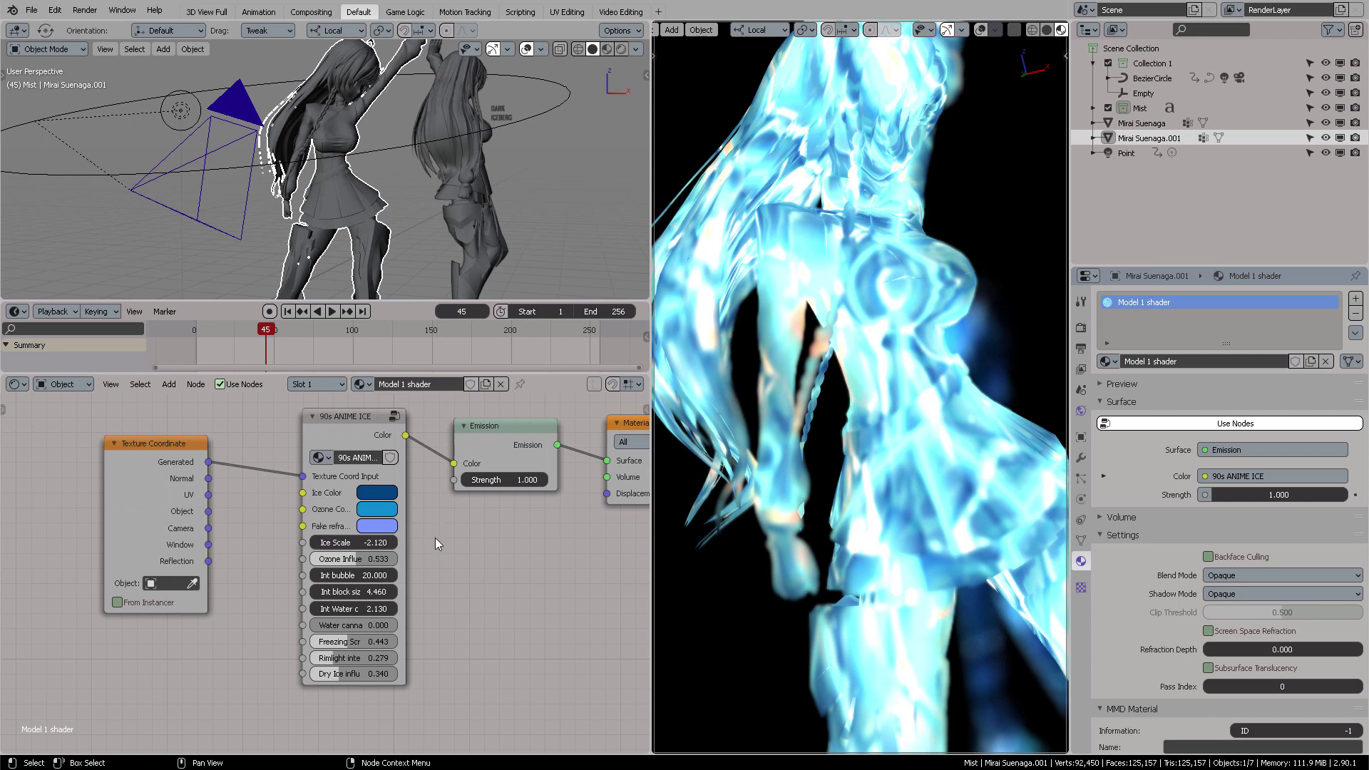
left_click(606, 49)
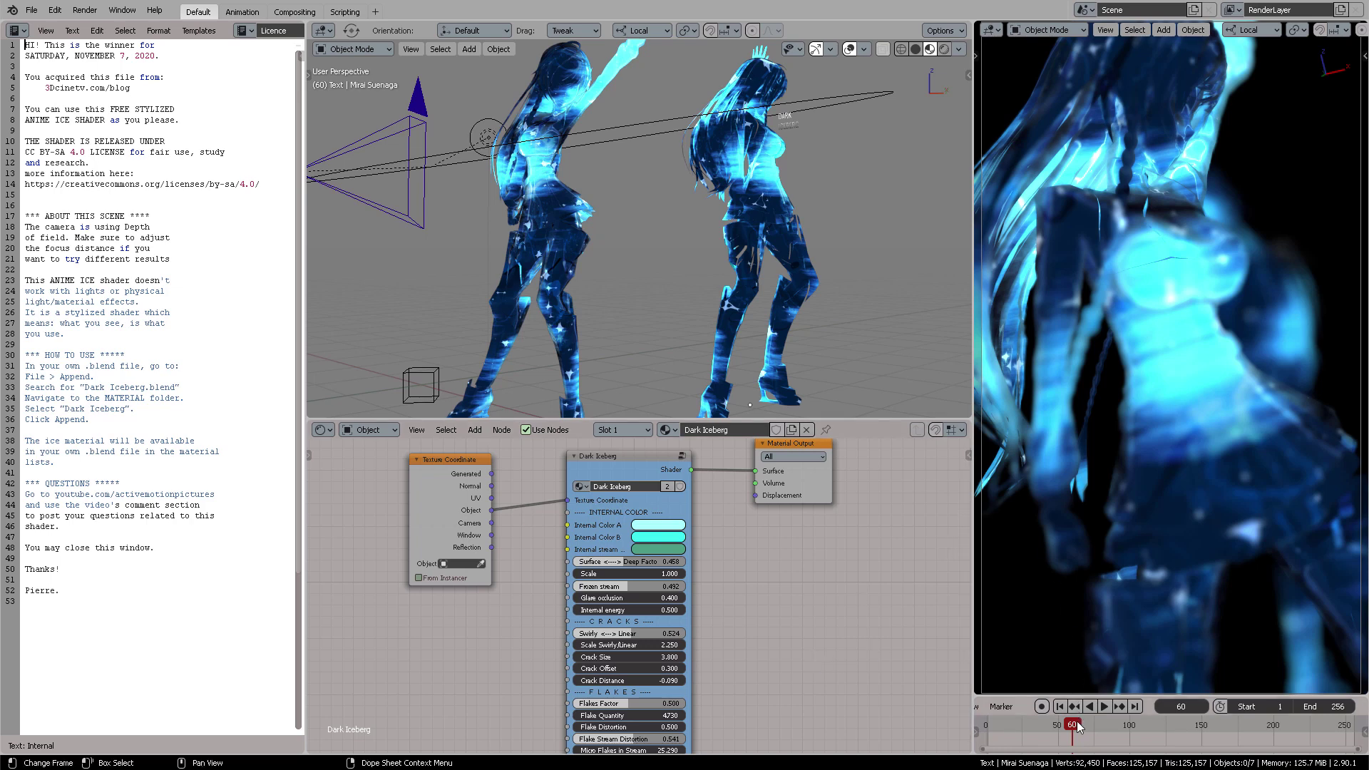
Play the Dark Iceberg demo animation, then stop it
key("space")
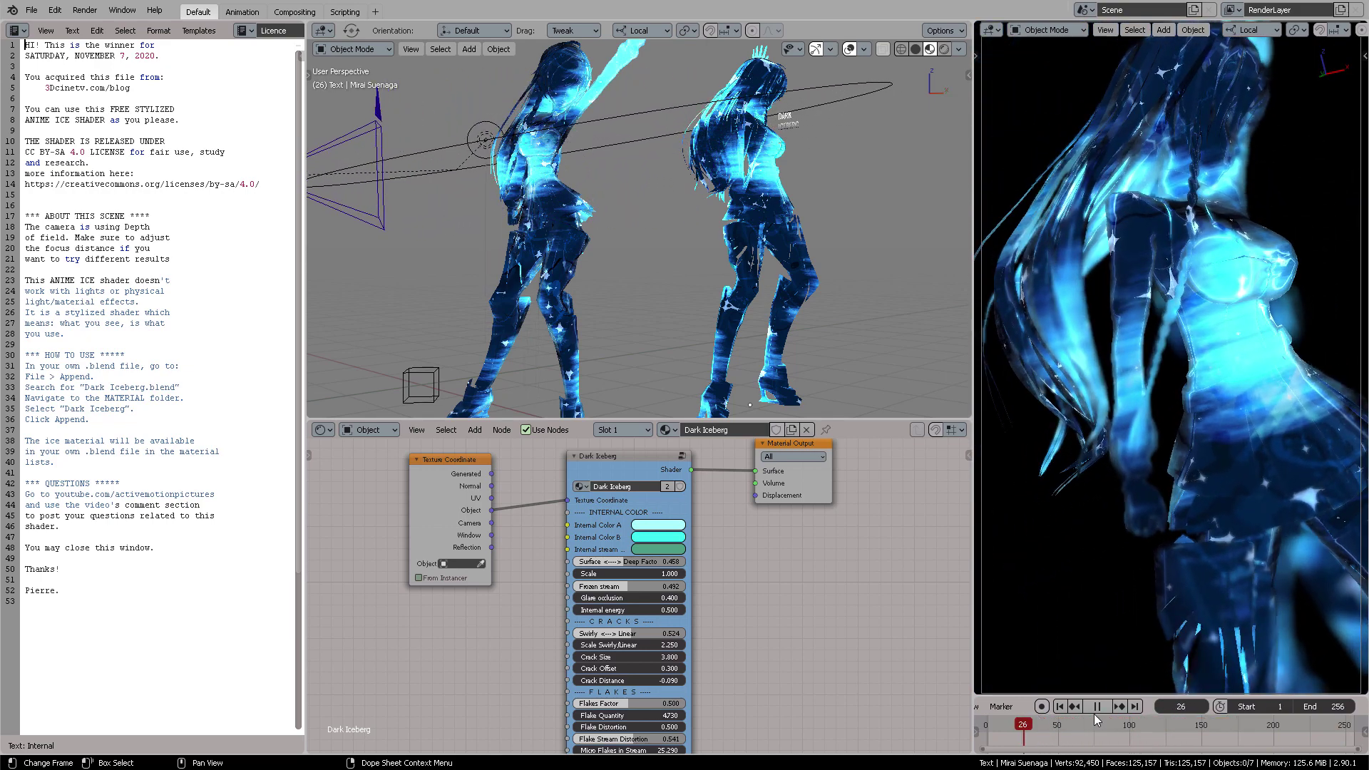
key("space")
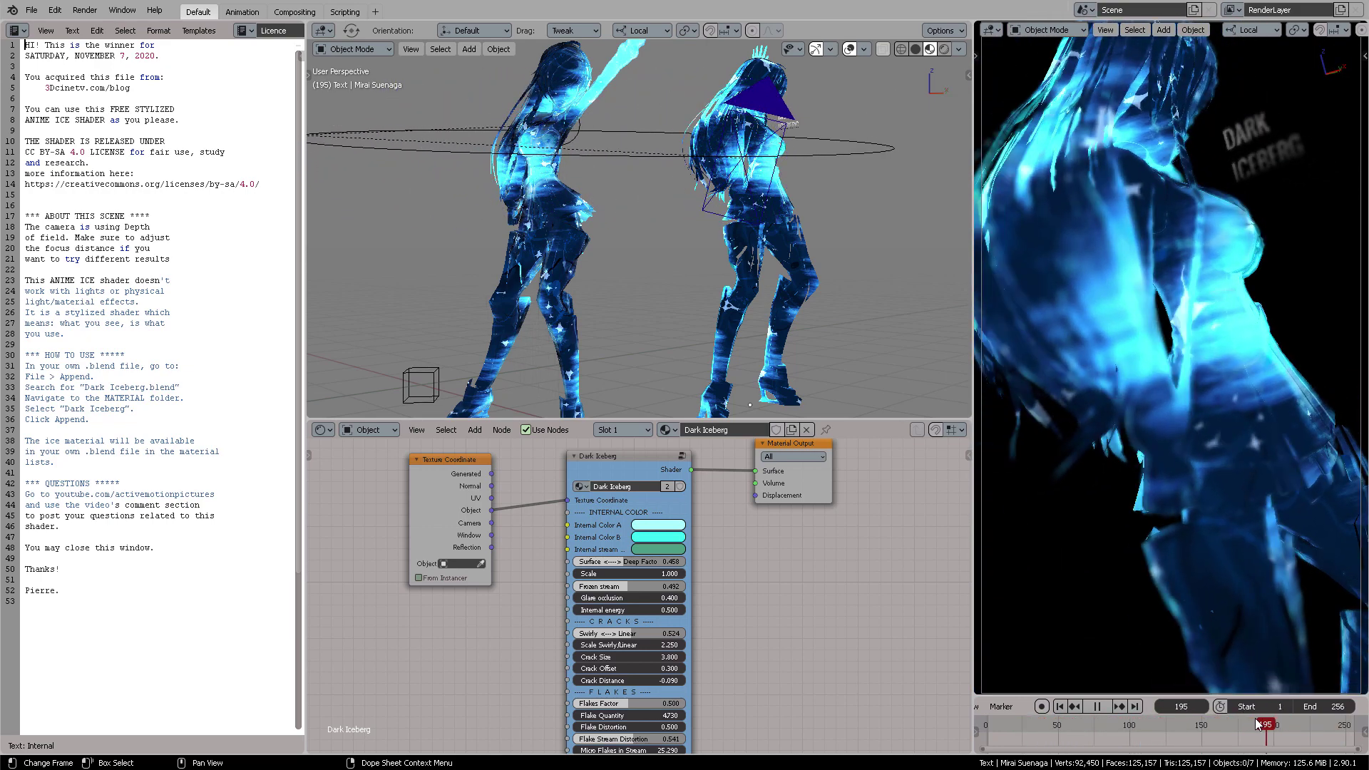
Reposition the Dark Iceberg node and enlarge the node editor area to view it fully
middle_click_drag(750, 521, 758, 552)
scroll(758, 552, "up", 3)
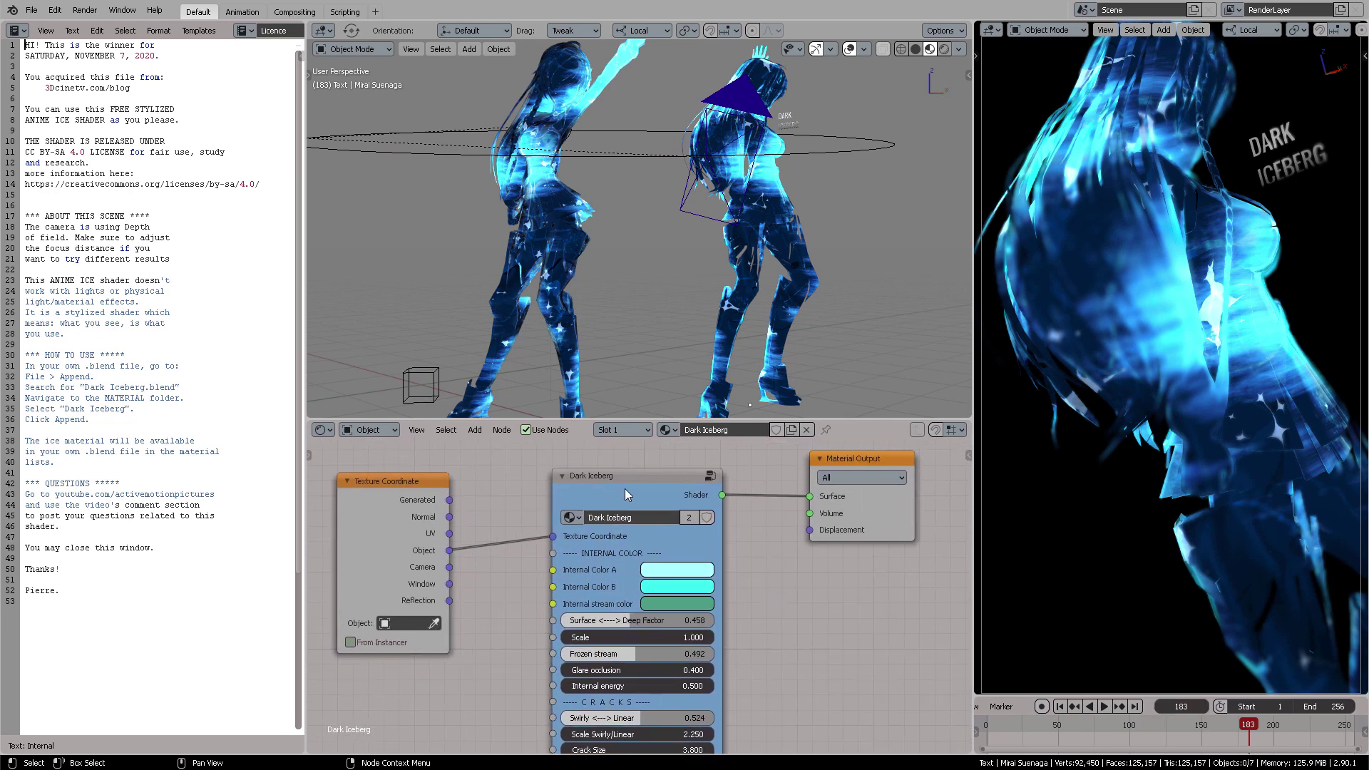
left_click_drag(624, 489, 616, 481)
middle_click_drag(776, 571, 778, 539)
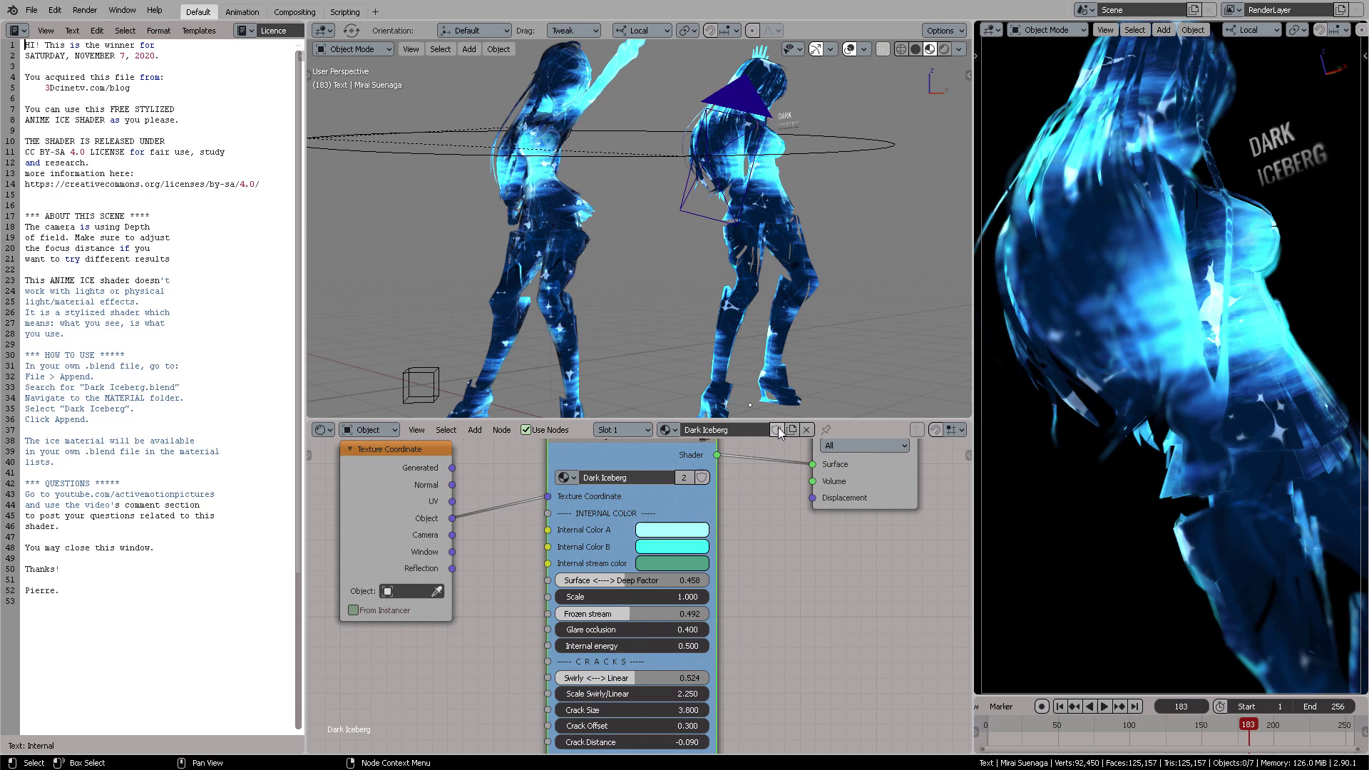
left_click_drag(783, 418, 763, 262)
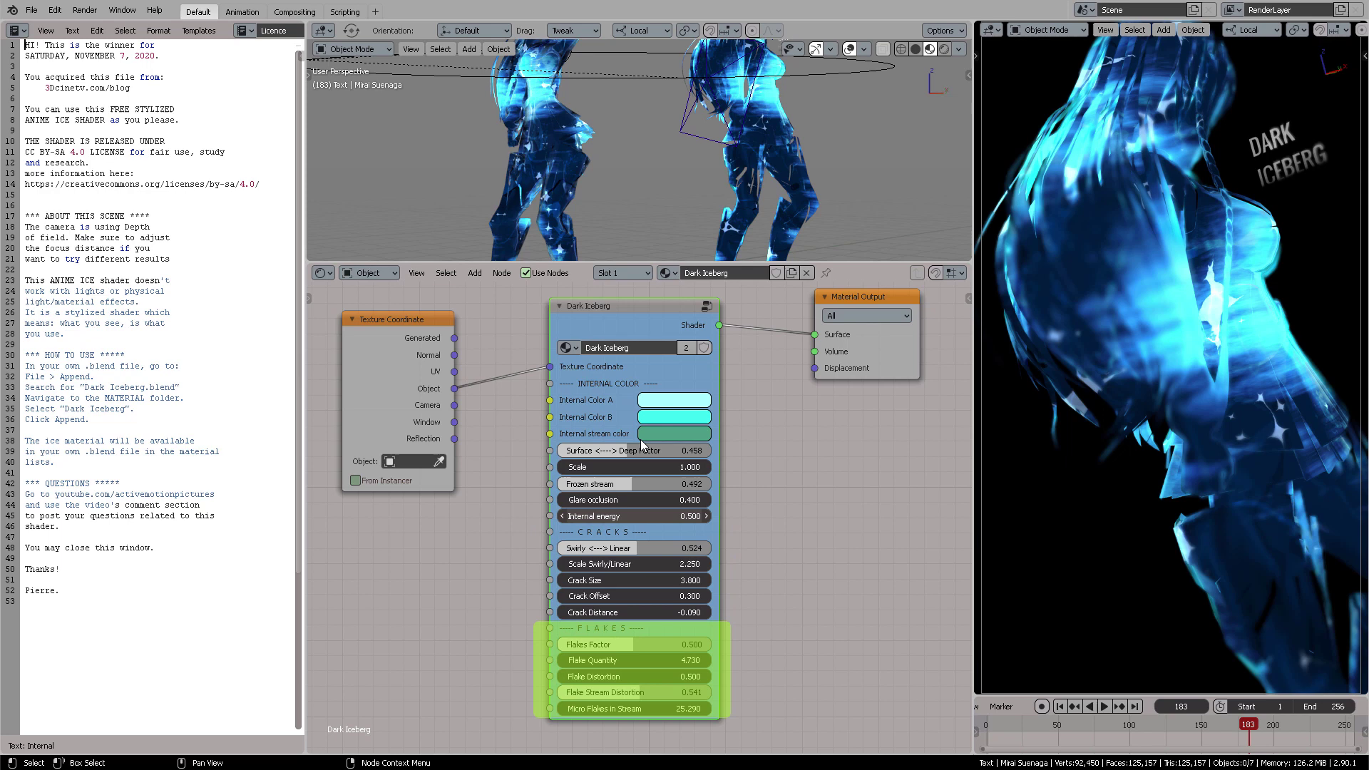
middle_click_drag(775, 459, 778, 491)
mouse_move(660, 340)
left_mouse_down()
mouse_move(660, 352)
mouse_move(649, 334)
left_mouse_up()
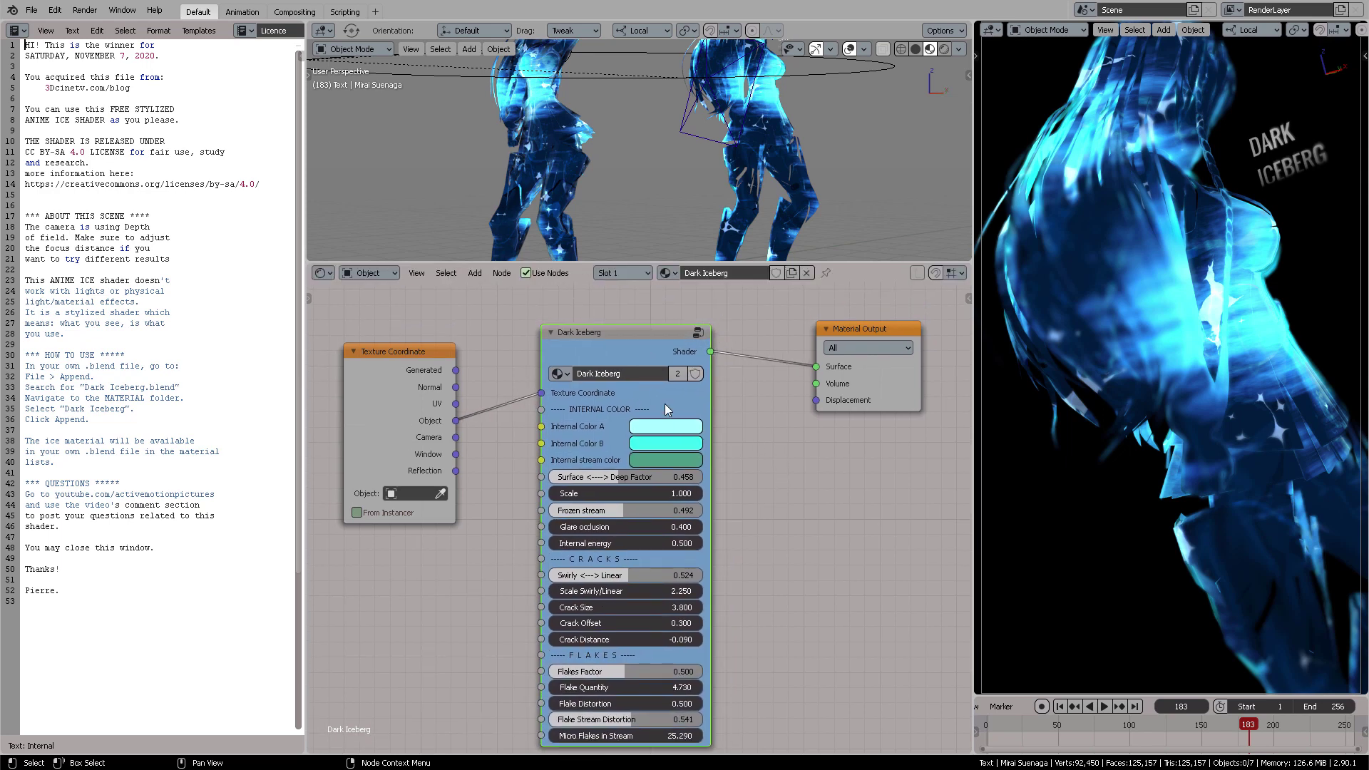
Enter the Dark Iceberg group and pan across its Swirly pattern, Internal water stream and Ice Cracks frames
key("Tab")
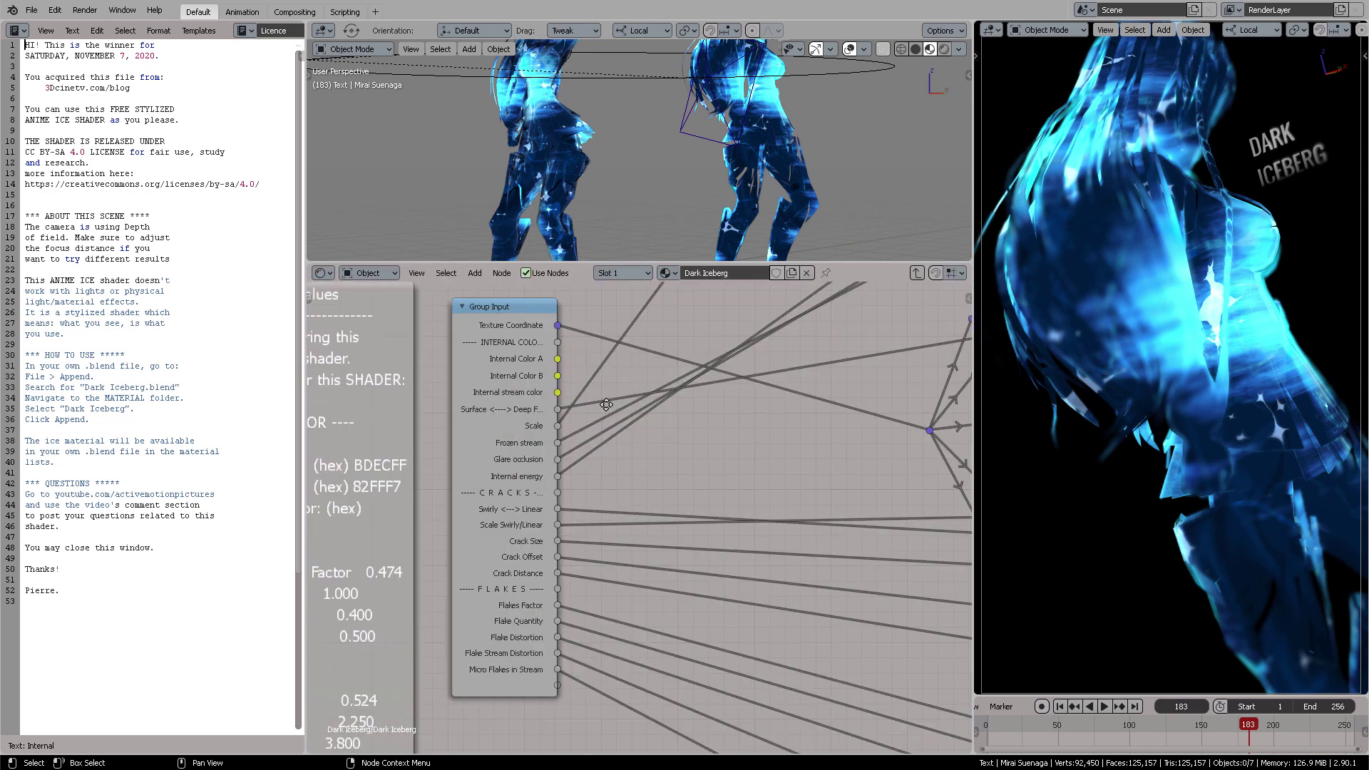
middle_click_drag(602, 402, 676, 452)
scroll(696, 472, "down", 13)
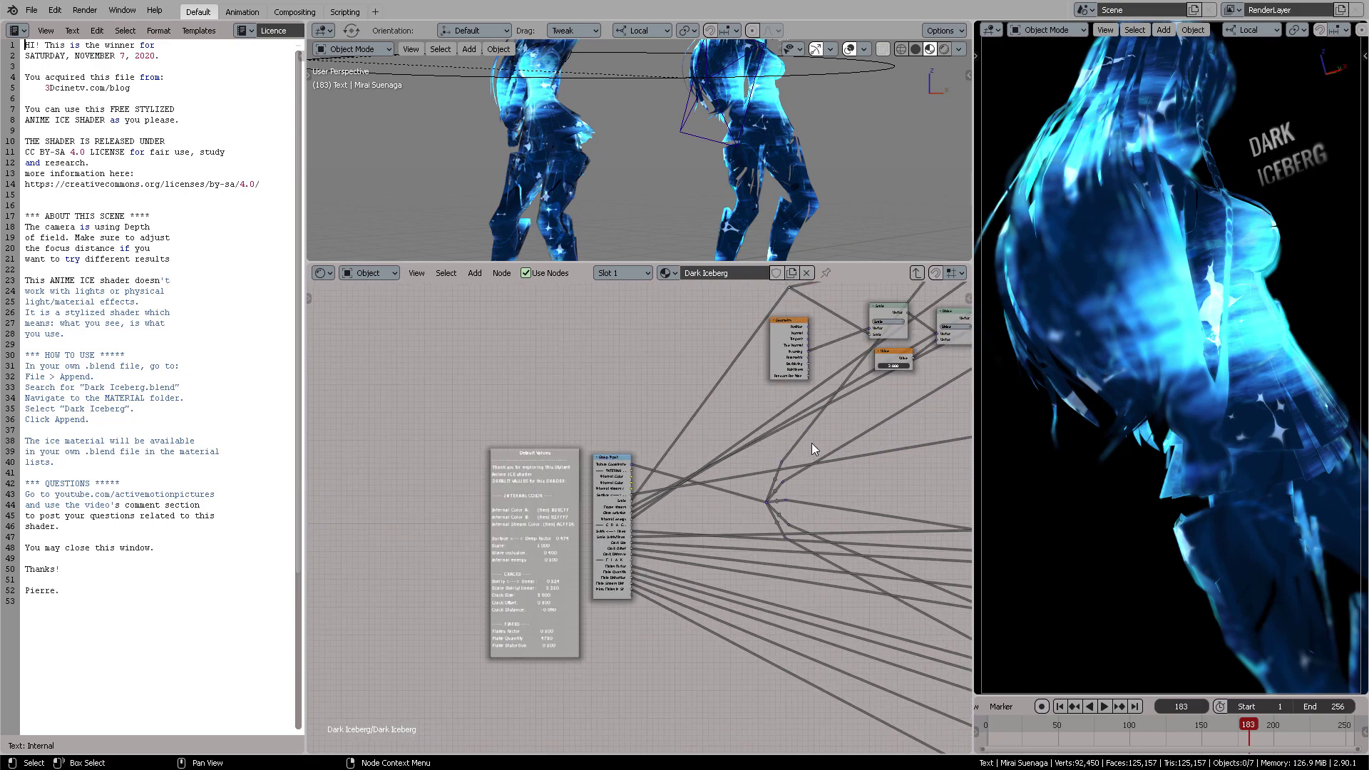
middle_click_drag(841, 457, 657, 476)
scroll(727, 469, "down", 11)
middle_click_drag(797, 409, 625, 432)
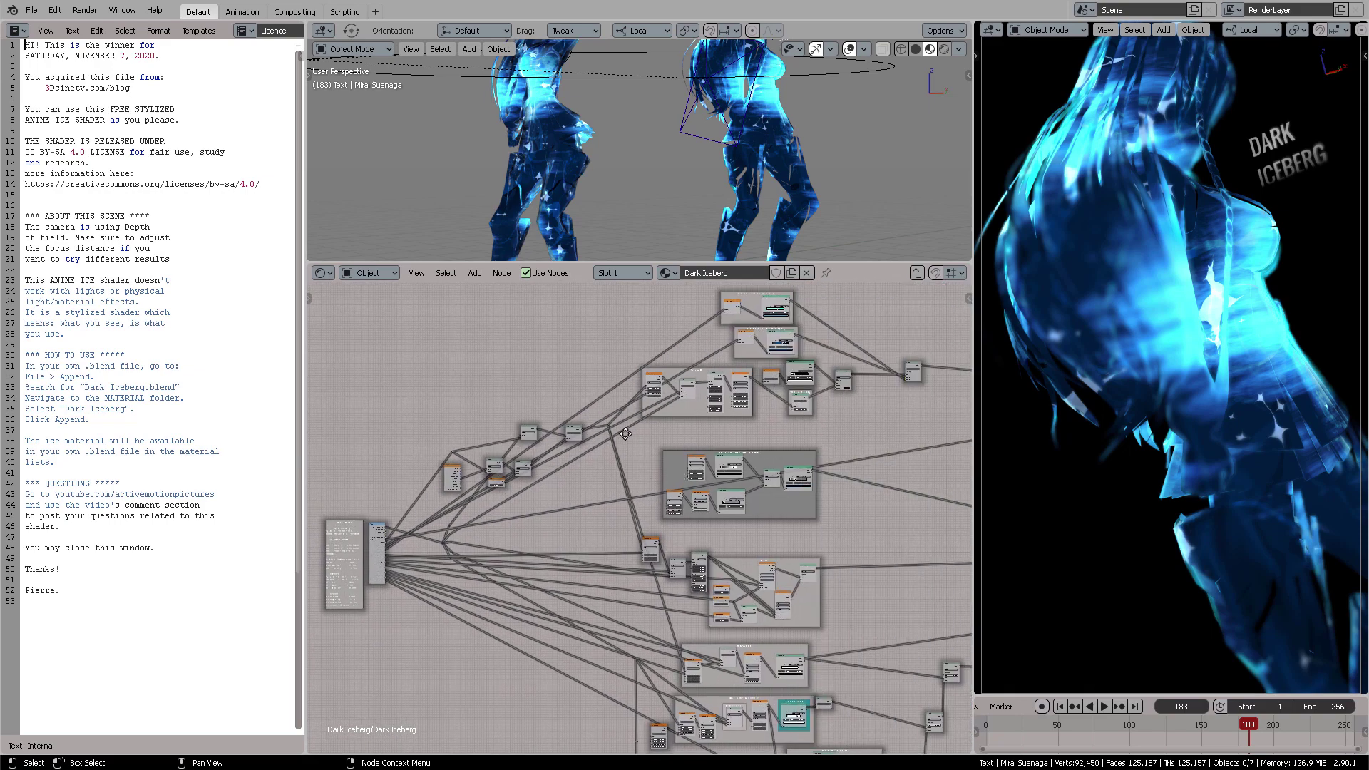
middle_click_drag(821, 479, 705, 562)
scroll(725, 512, "up", 11)
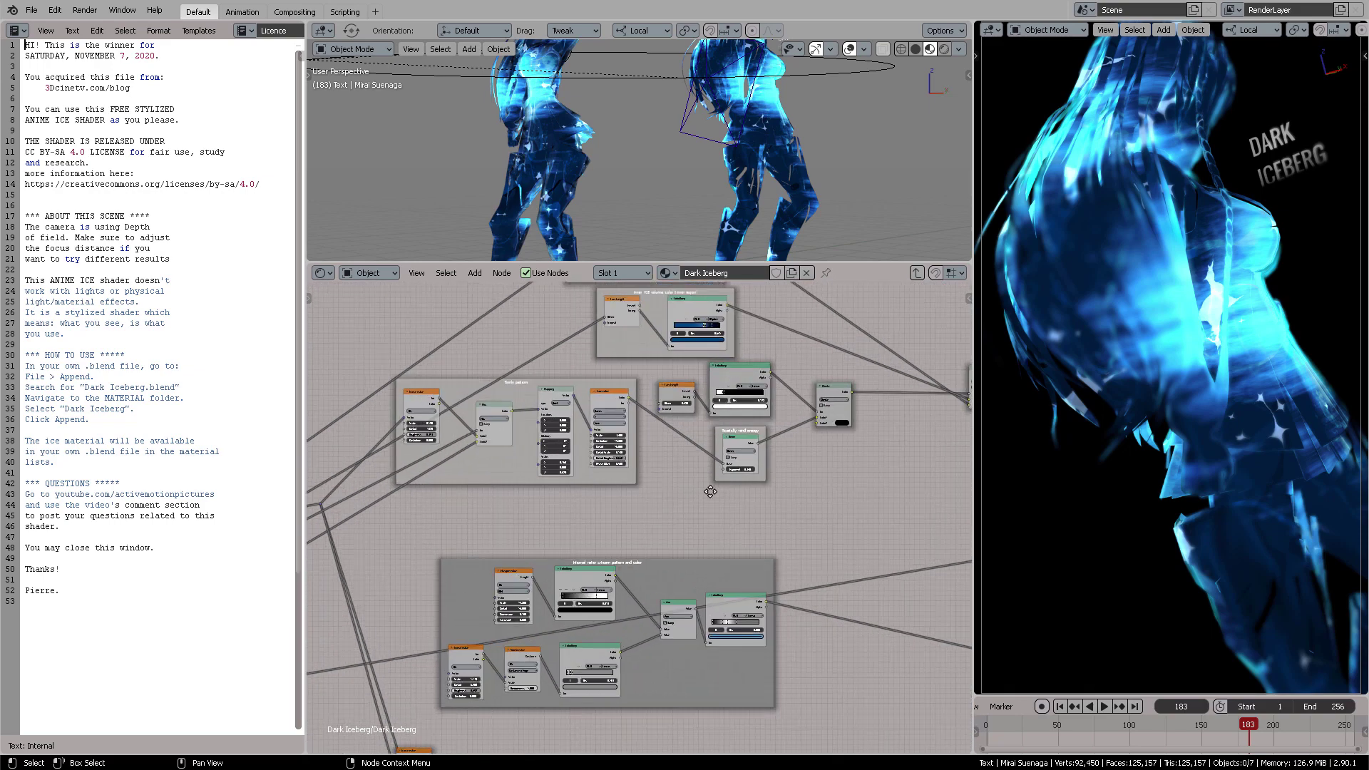
middle_click_drag(726, 381, 673, 642)
scroll(673, 642, "up", 4)
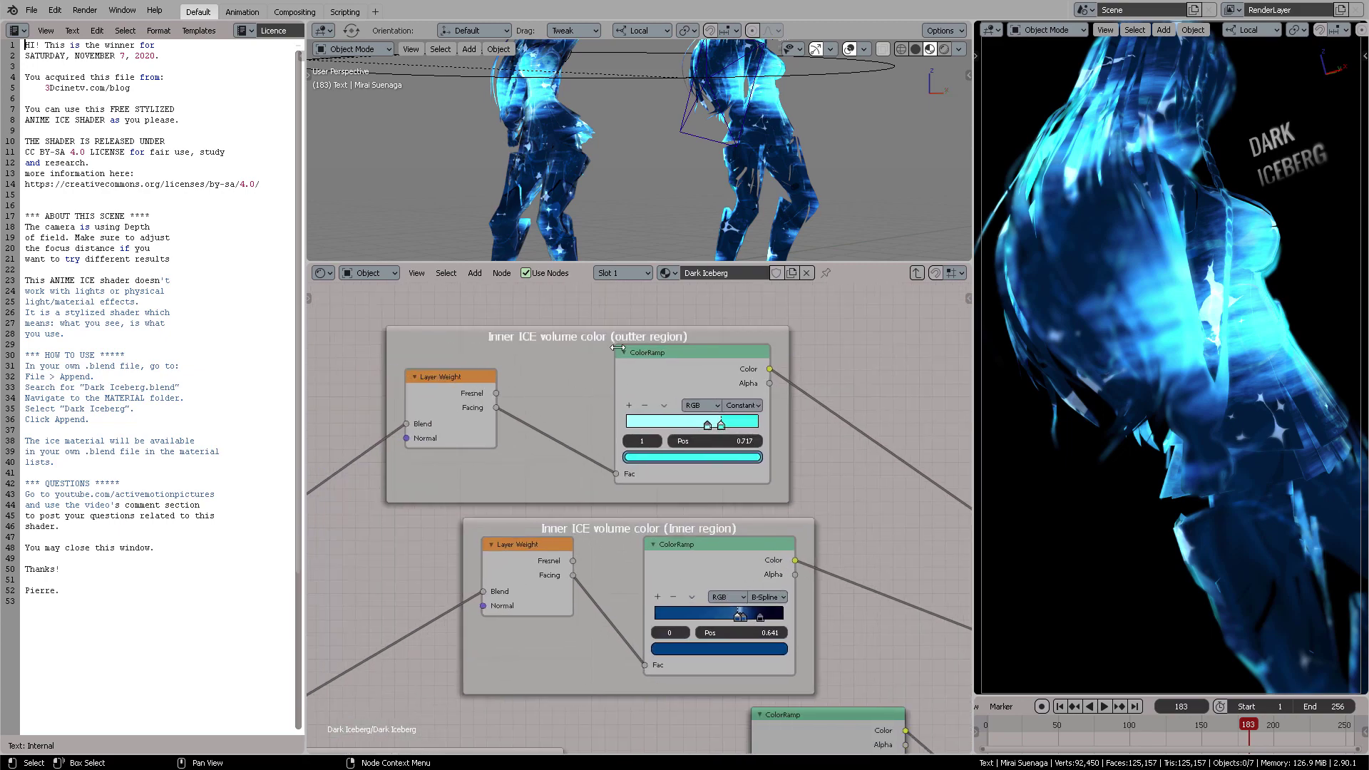
scroll(645, 556, "down", 4)
middle_click_drag(637, 671, 710, 541)
scroll(663, 627, "down", 3)
middle_click_drag(621, 697, 722, 286)
middle_click_drag(651, 574, 691, 476)
middle_click_drag(714, 648, 736, 499)
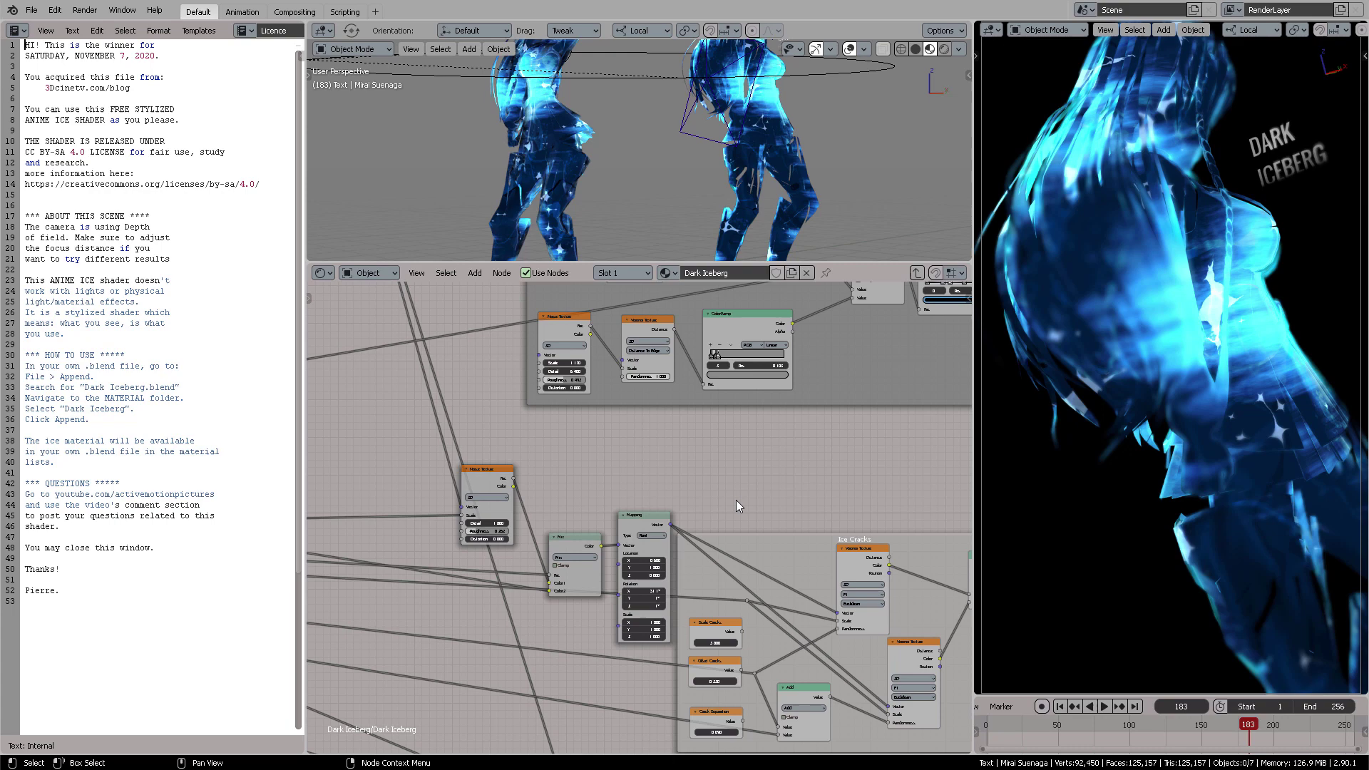
middle_click_drag(765, 645, 740, 546)
scroll(713, 570, "down", 6)
Return to the Group Input node and read through the Default Values notes
middle_click_drag(564, 553, 723, 527)
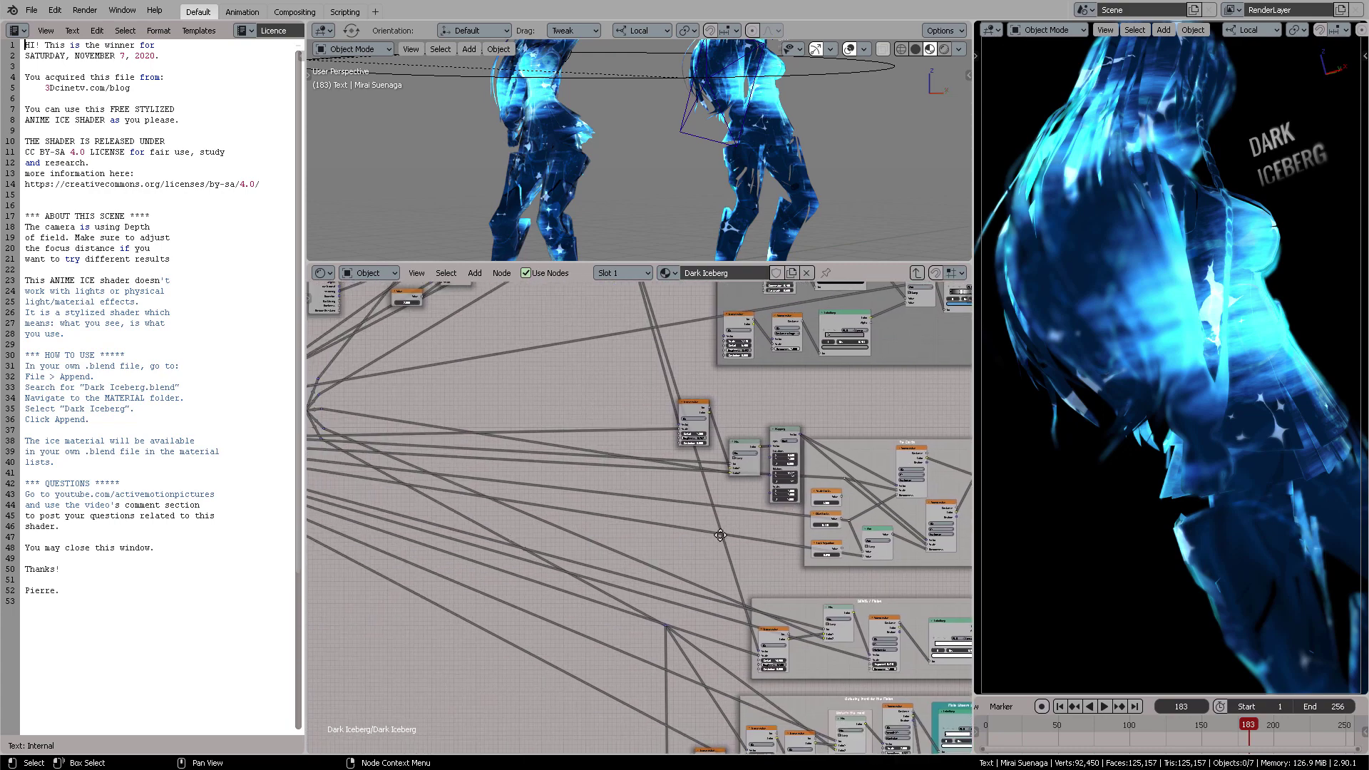
middle_click_drag(420, 524, 797, 532)
scroll(795, 518, "up", 5)
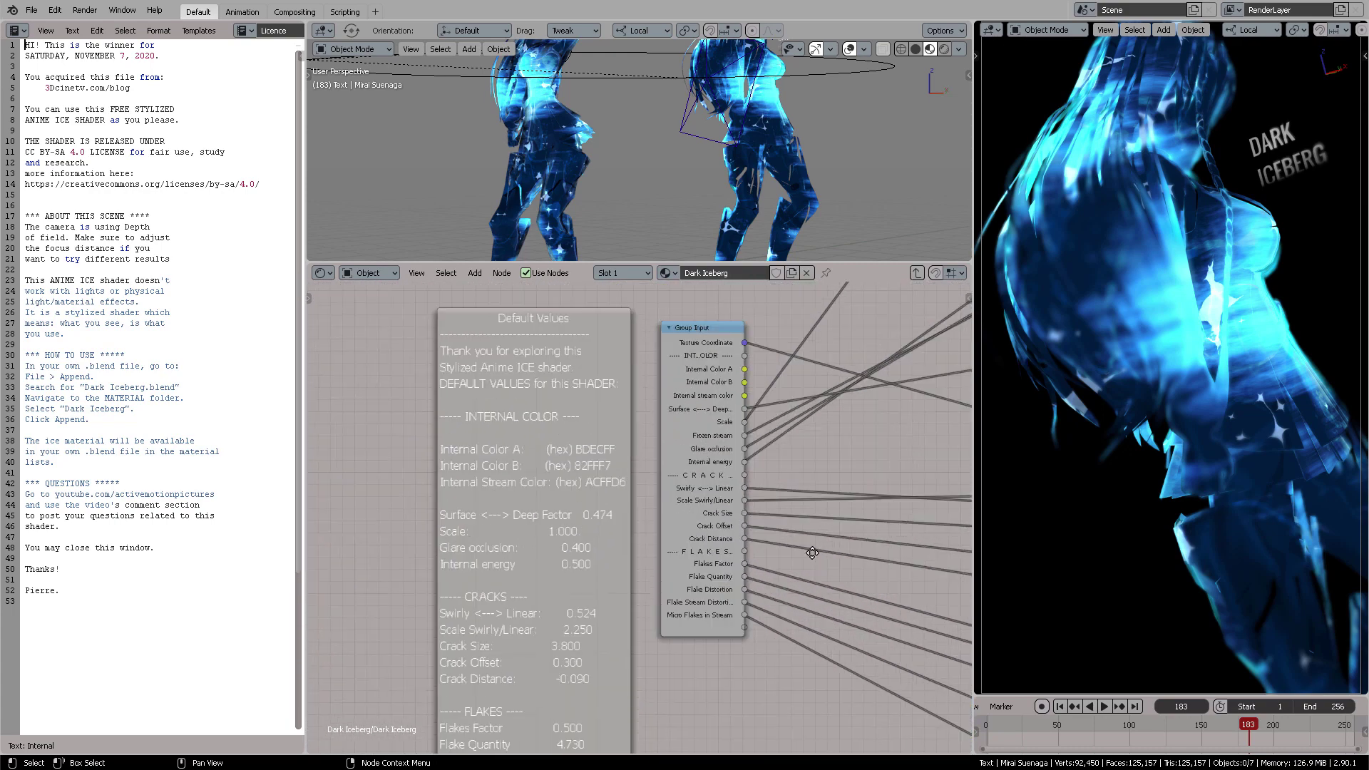
scroll(821, 530, "up", 2)
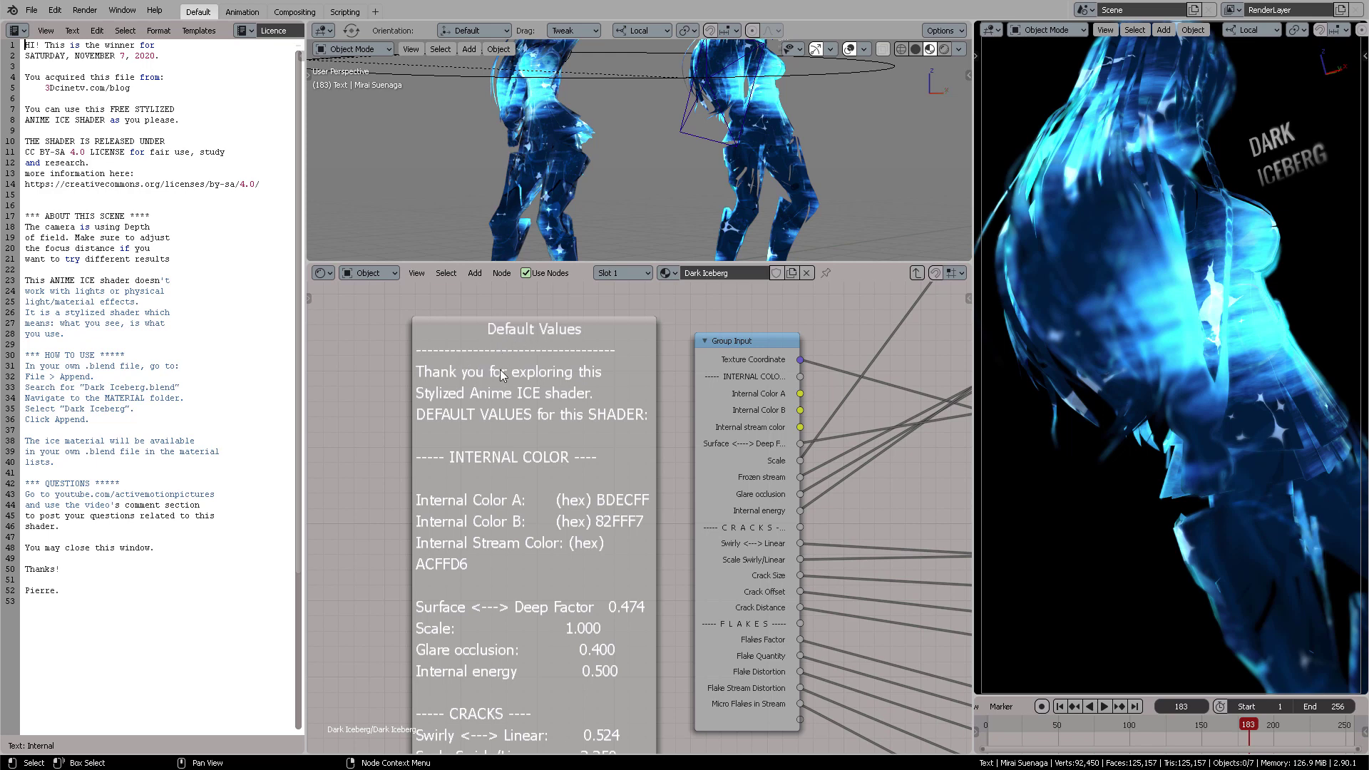
middle_click_drag(714, 419, 675, 410)
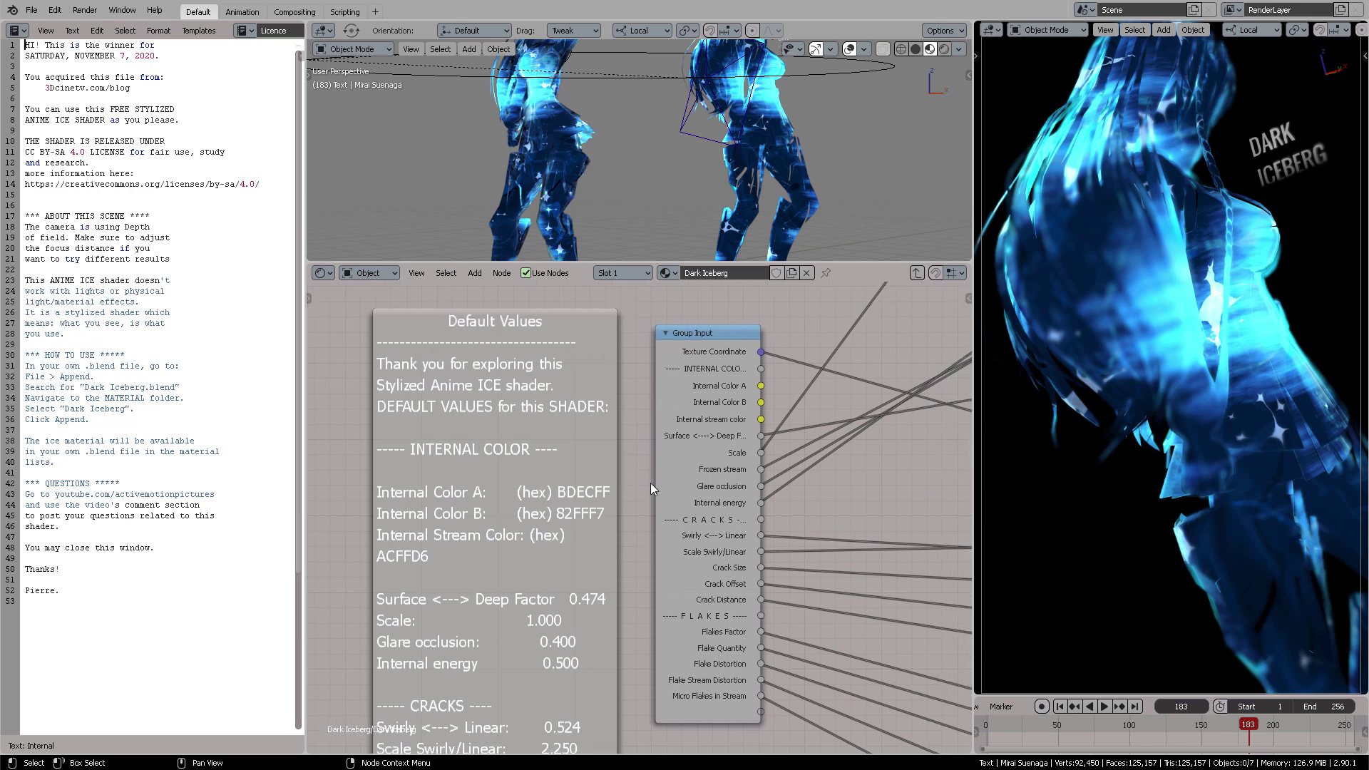
middle_click_drag(650, 481, 698, 384)
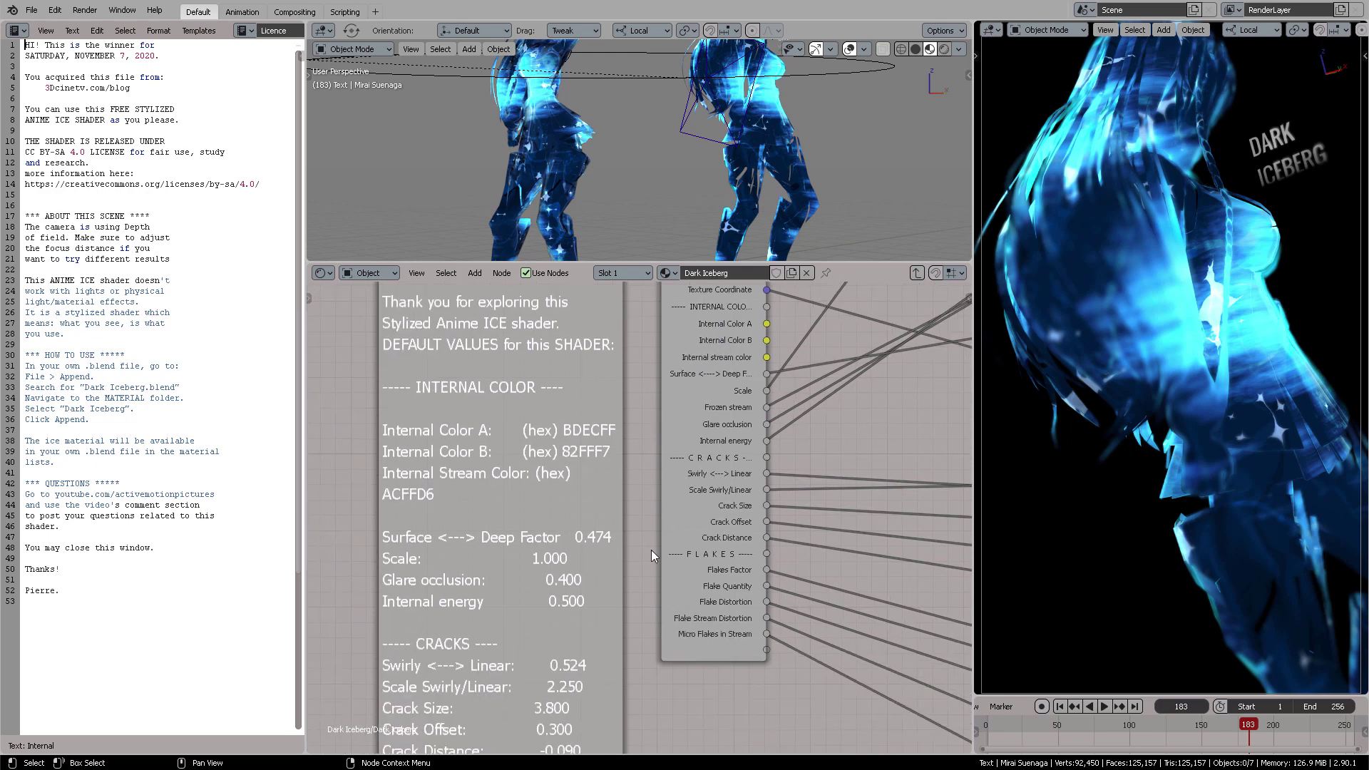
scroll(651, 553, "down", 3)
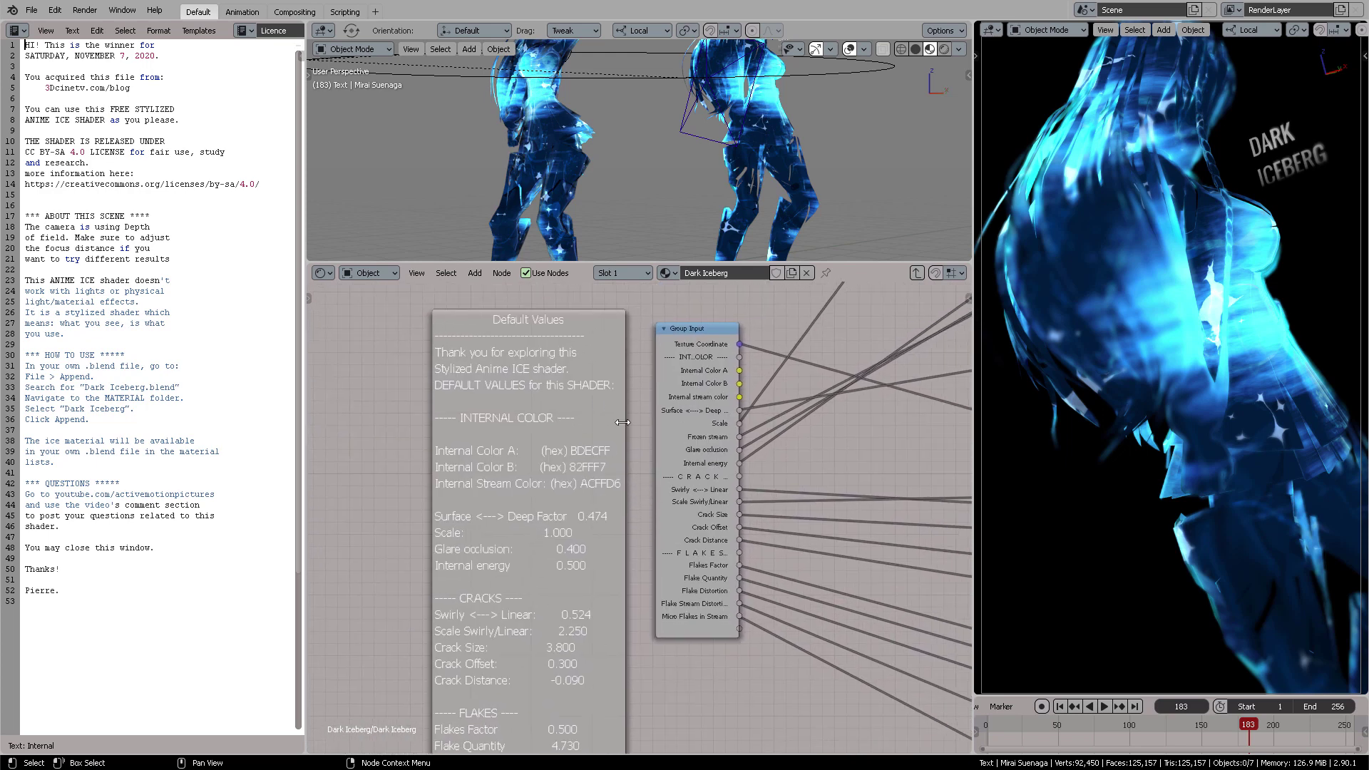
middle_click_drag(626, 480, 678, 457)
scroll(678, 457, "down", 2)
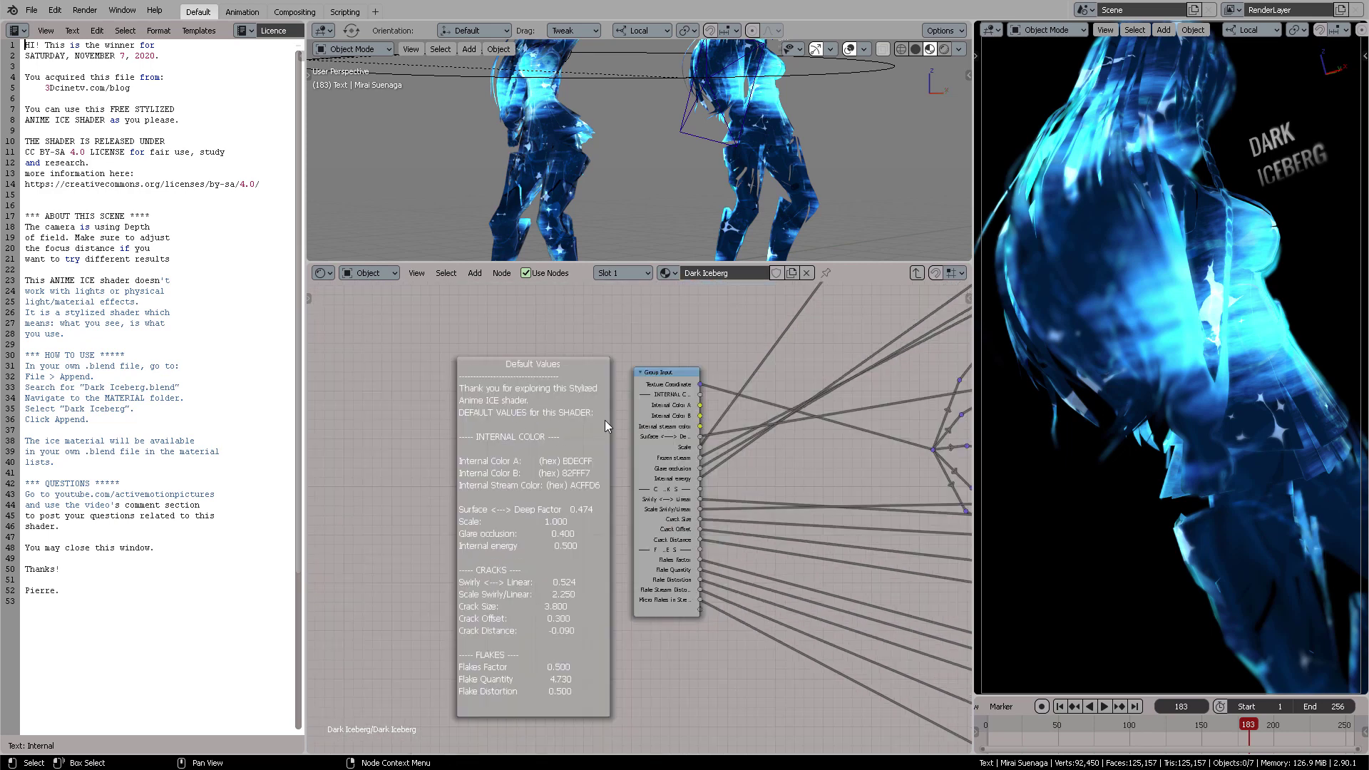
Cut the old link and connect Texture Coordinate's Object output to the Dark Iceberg group's input
key("Tab")
scroll(778, 455, "up", 2)
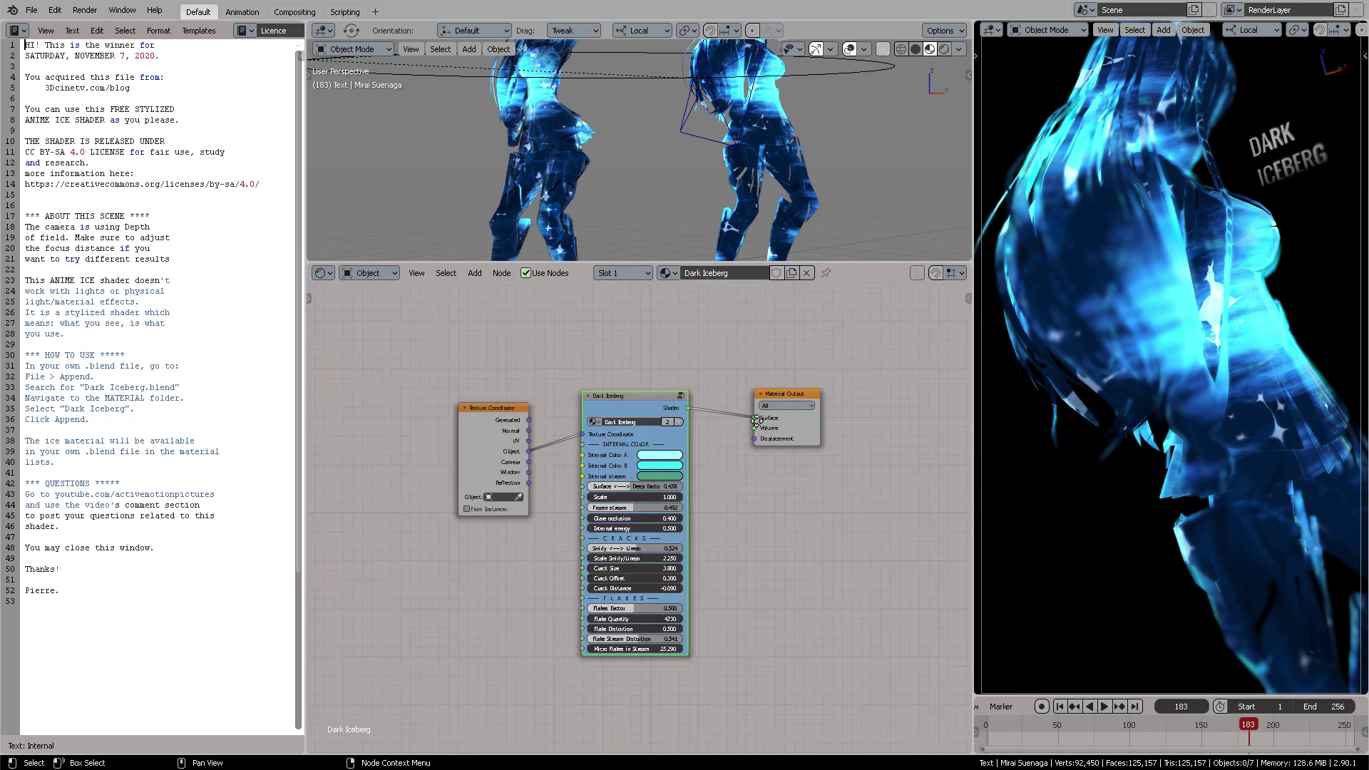
scroll(778, 455, "up", 1)
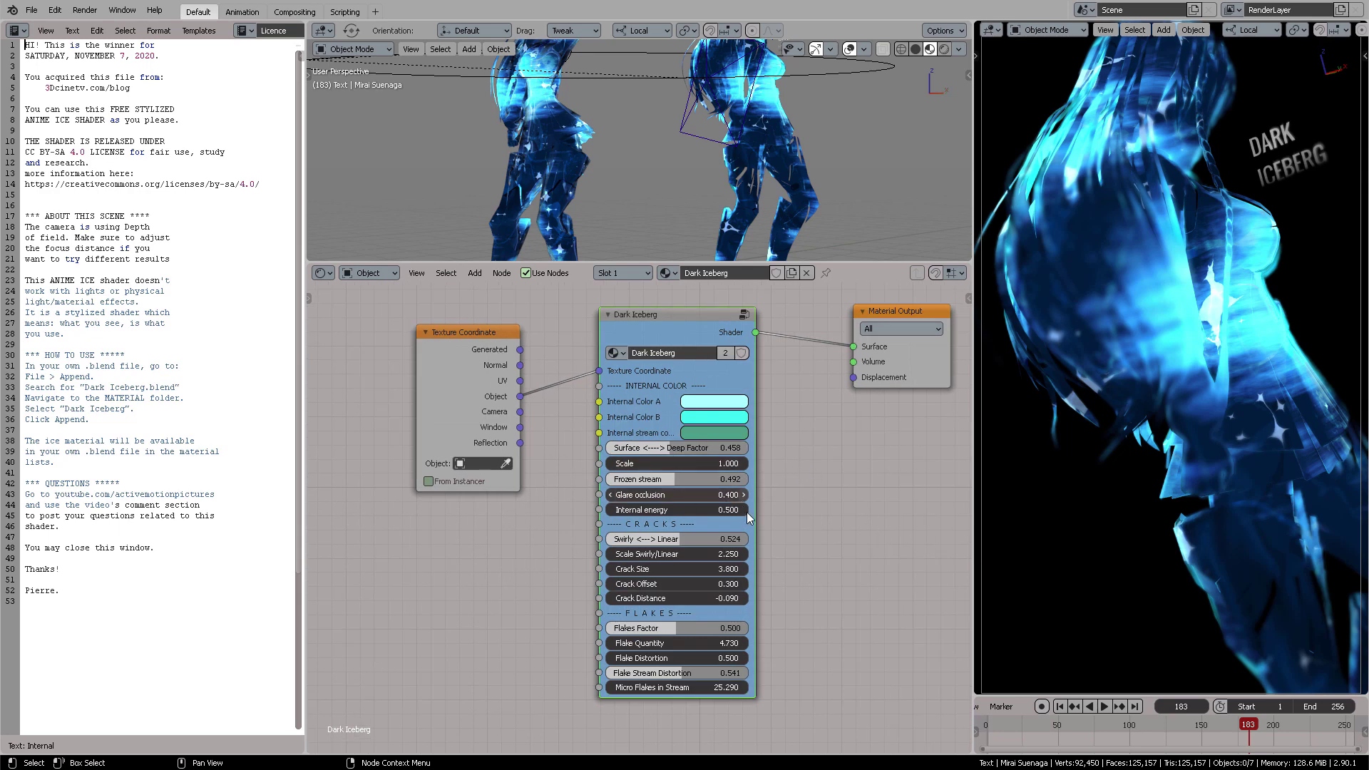
middle_click_drag(847, 432, 825, 483)
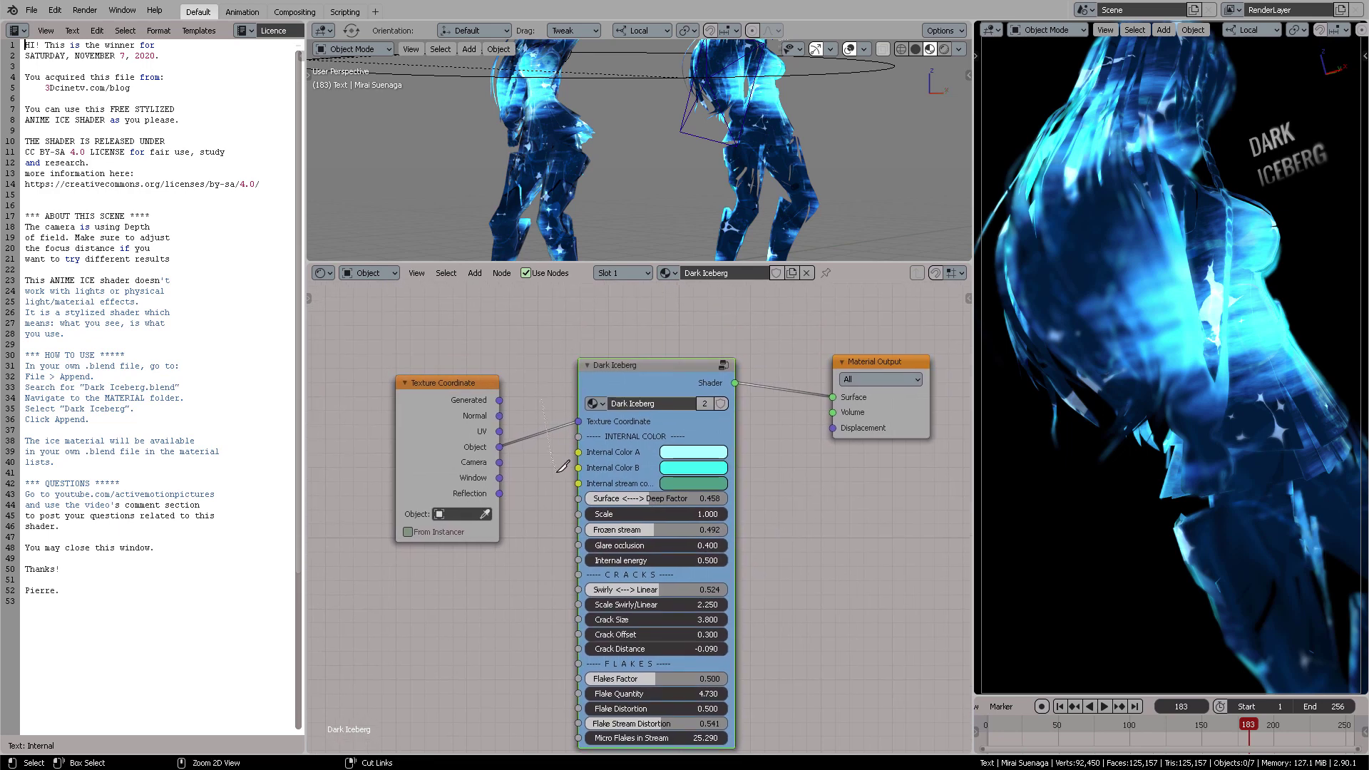
right_click_drag(563, 467, 576, 425, "ctrl")
left_click_drag(663, 349, 672, 311)
mouse_move(414, 402)
left_mouse_down()
mouse_move(429, 378)
mouse_move(397, 402)
left_mouse_up()
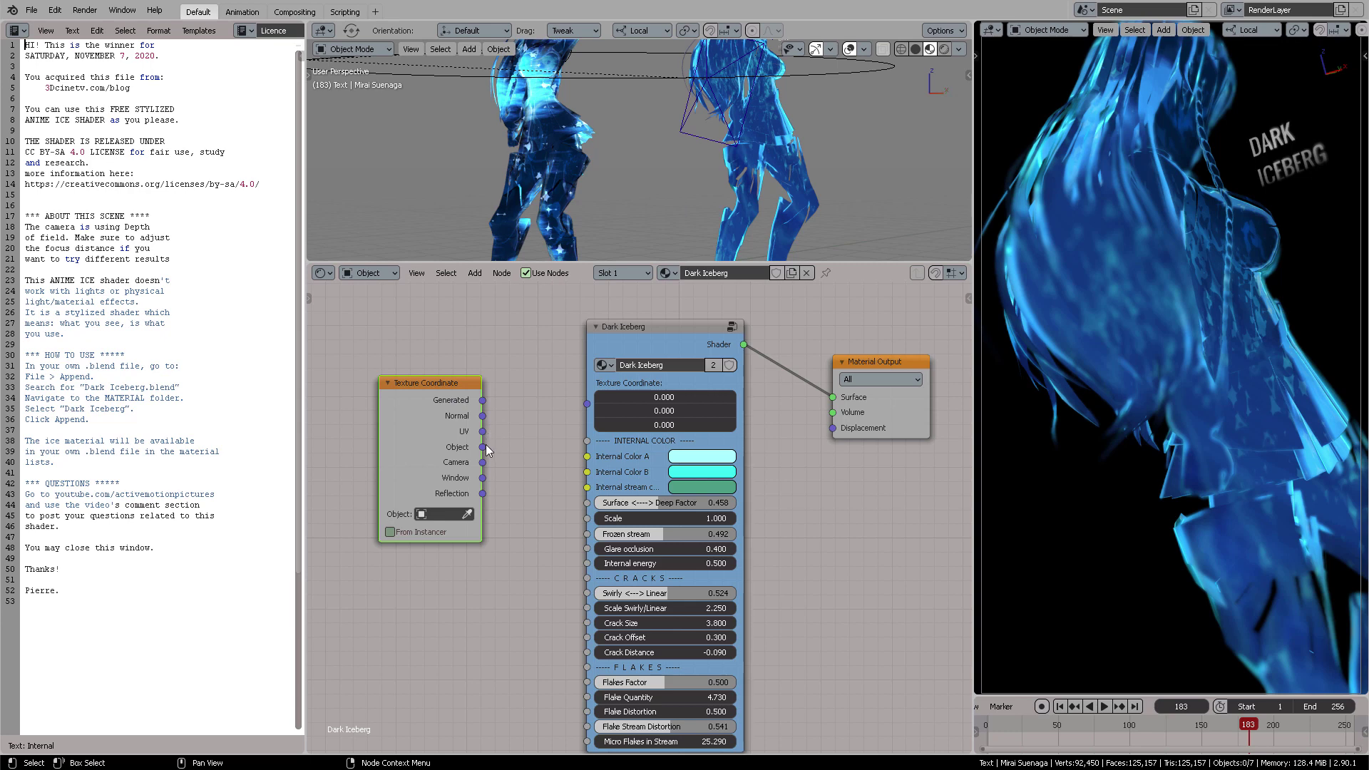
left_click_drag(483, 447, 587, 404)
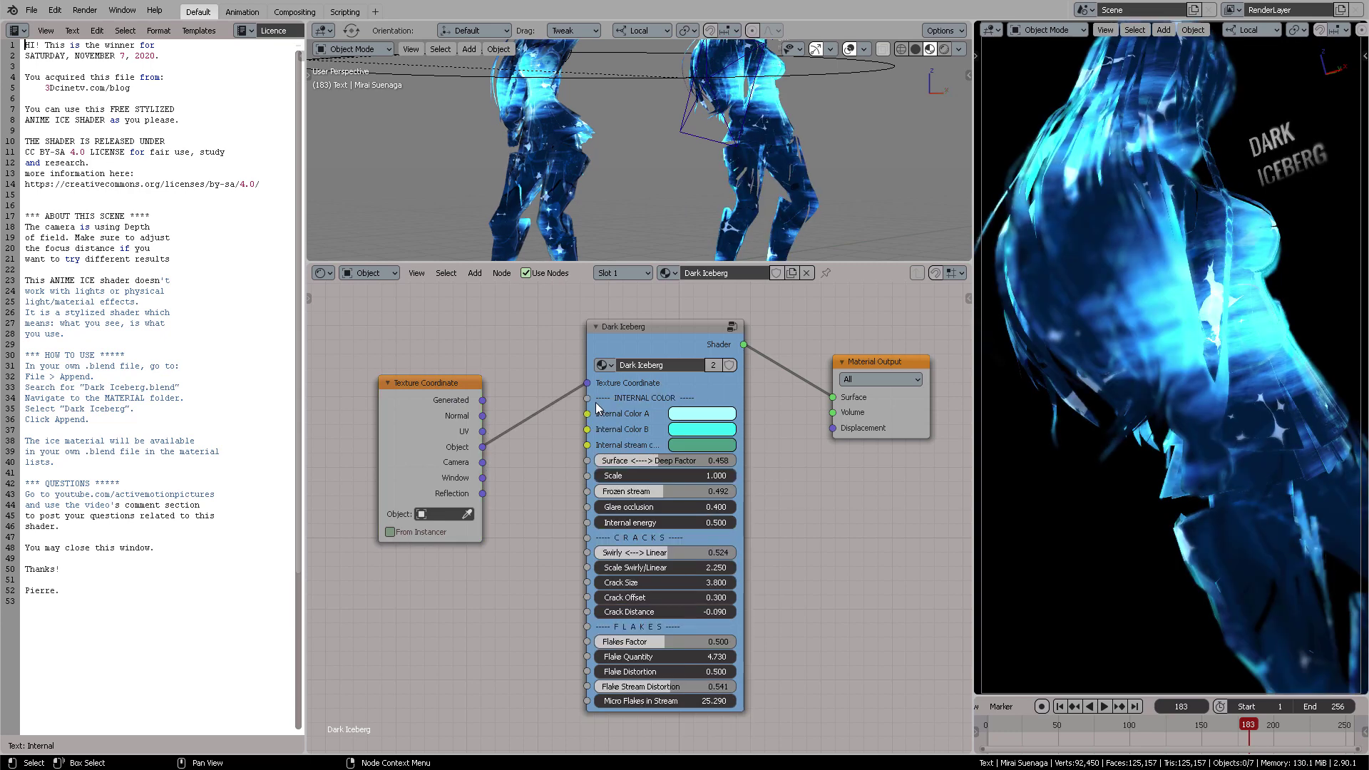
Switch the viewport to Rendered shading and enlarge the 3D view around the ice figures
middle_click_drag(833, 380, 653, 423)
left_click_drag(682, 404, 758, 398)
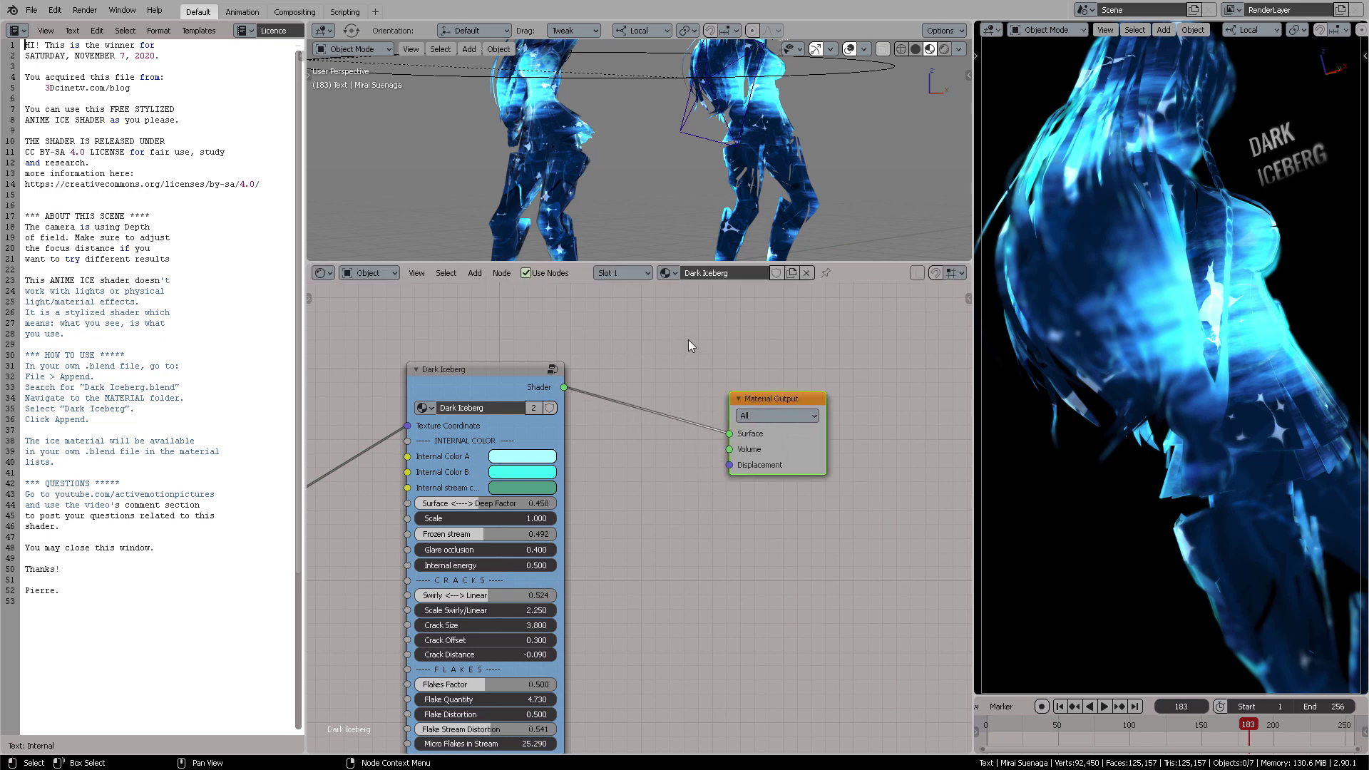
left_click(944, 50)
middle_click_drag(909, 189, 765, 233)
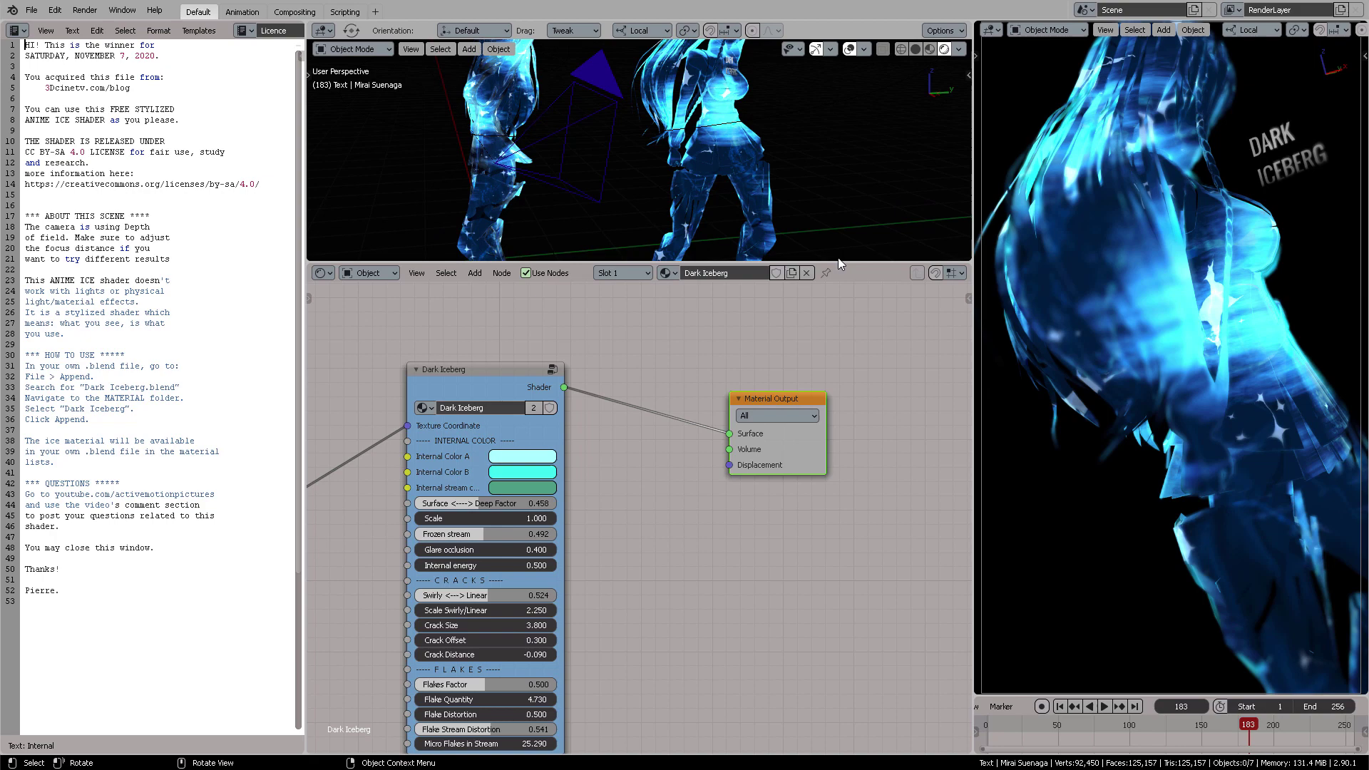
left_click_drag(837, 264, 830, 386)
middle_click_drag(814, 240, 750, 202)
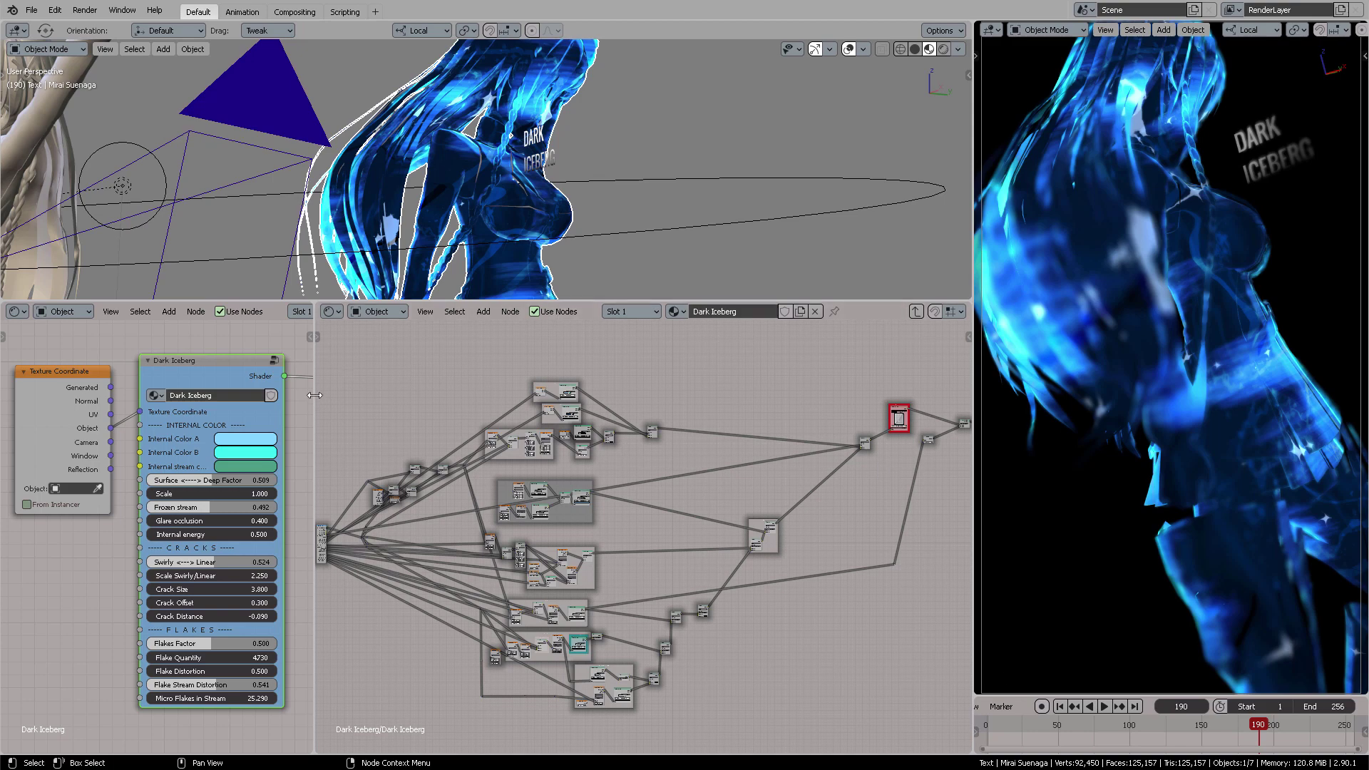
Resize the split between the two node editors and check their editor types, leaving them unchanged
left_click_drag(314, 395, 627, 399)
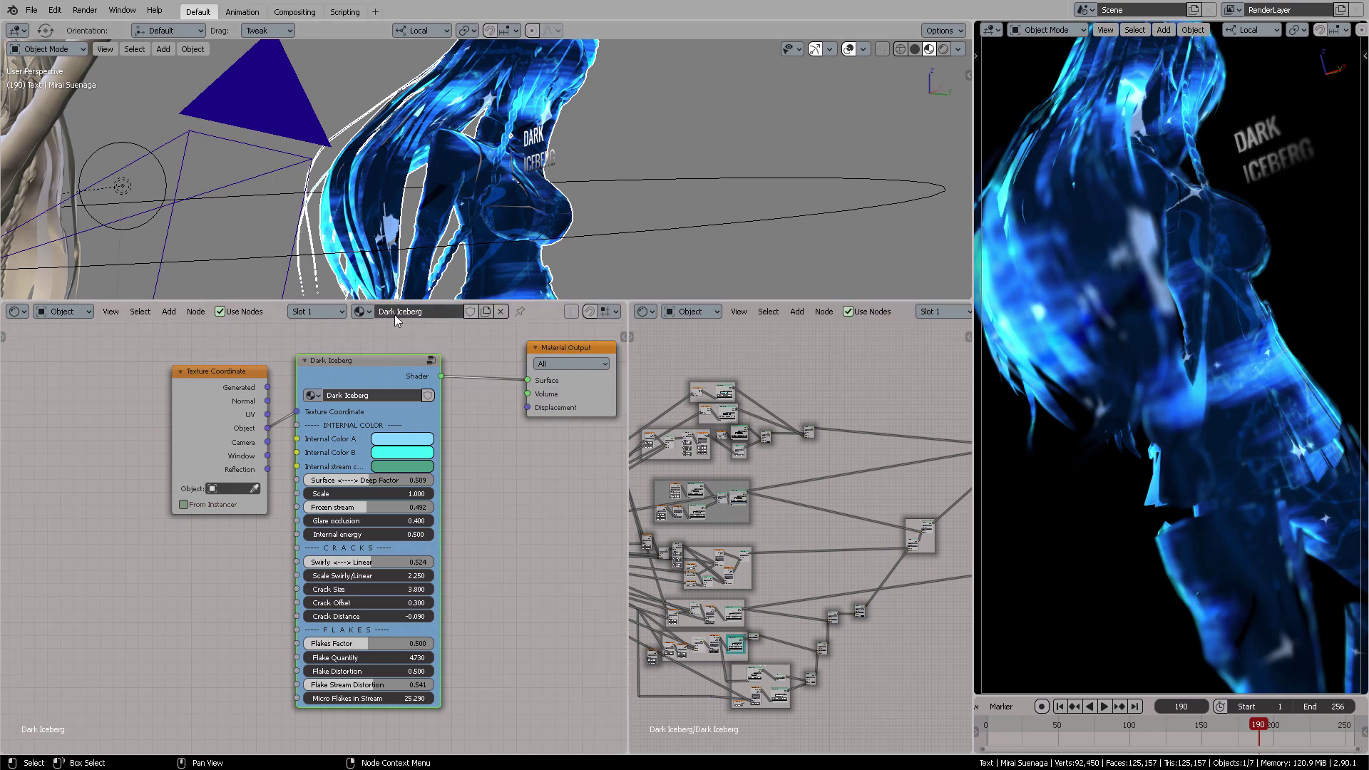
mouse_move(339, 357)
left_mouse_down()
mouse_move(320, 365)
mouse_move(360, 355)
mouse_move(346, 356)
left_mouse_up()
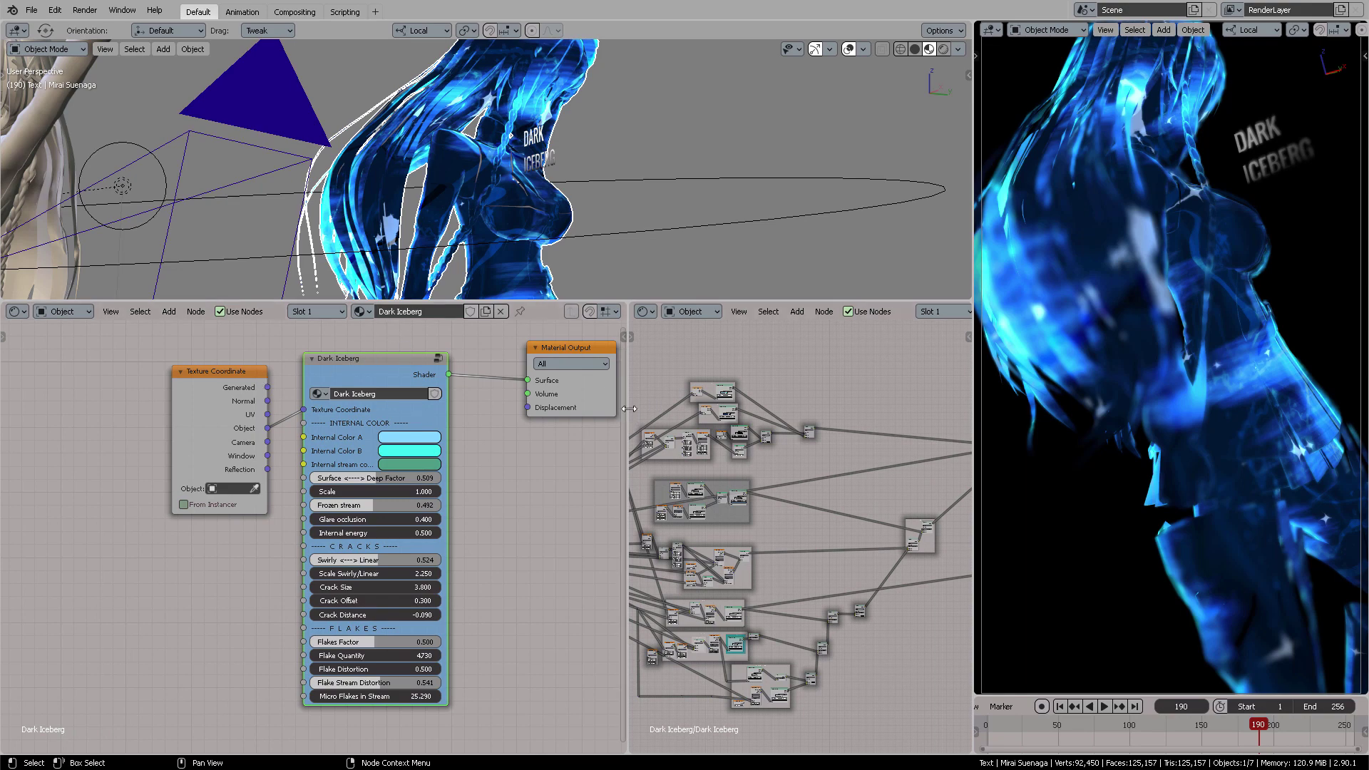
left_click_drag(628, 409, 348, 409)
middle_click_drag(619, 352, 711, 346)
scroll(661, 531, "up", 4)
middle_click_drag(592, 520, 669, 515)
scroll(659, 510, "up", 2)
scroll(678, 472, "up", 9)
middle_click_drag(585, 481, 642, 499)
left_click(366, 312)
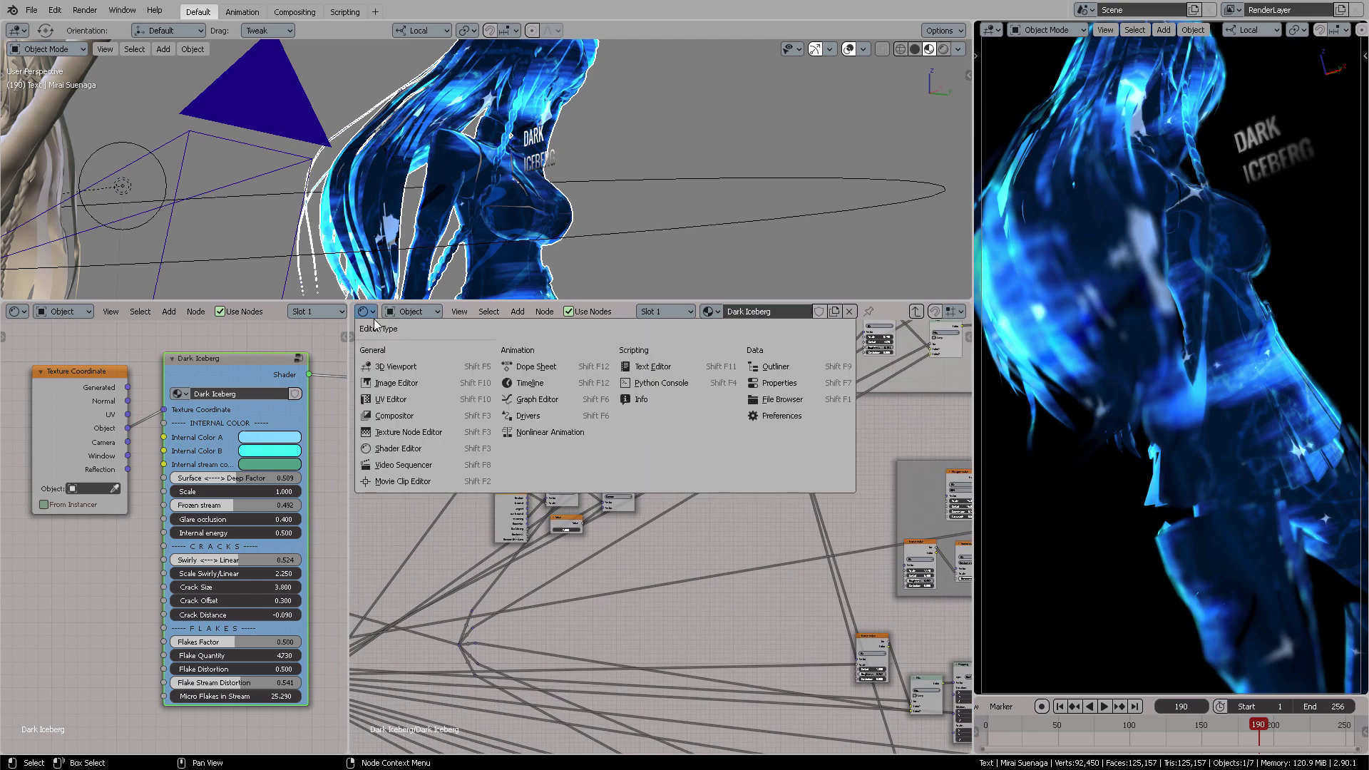
left_click(17, 312)
left_click(53, 449)
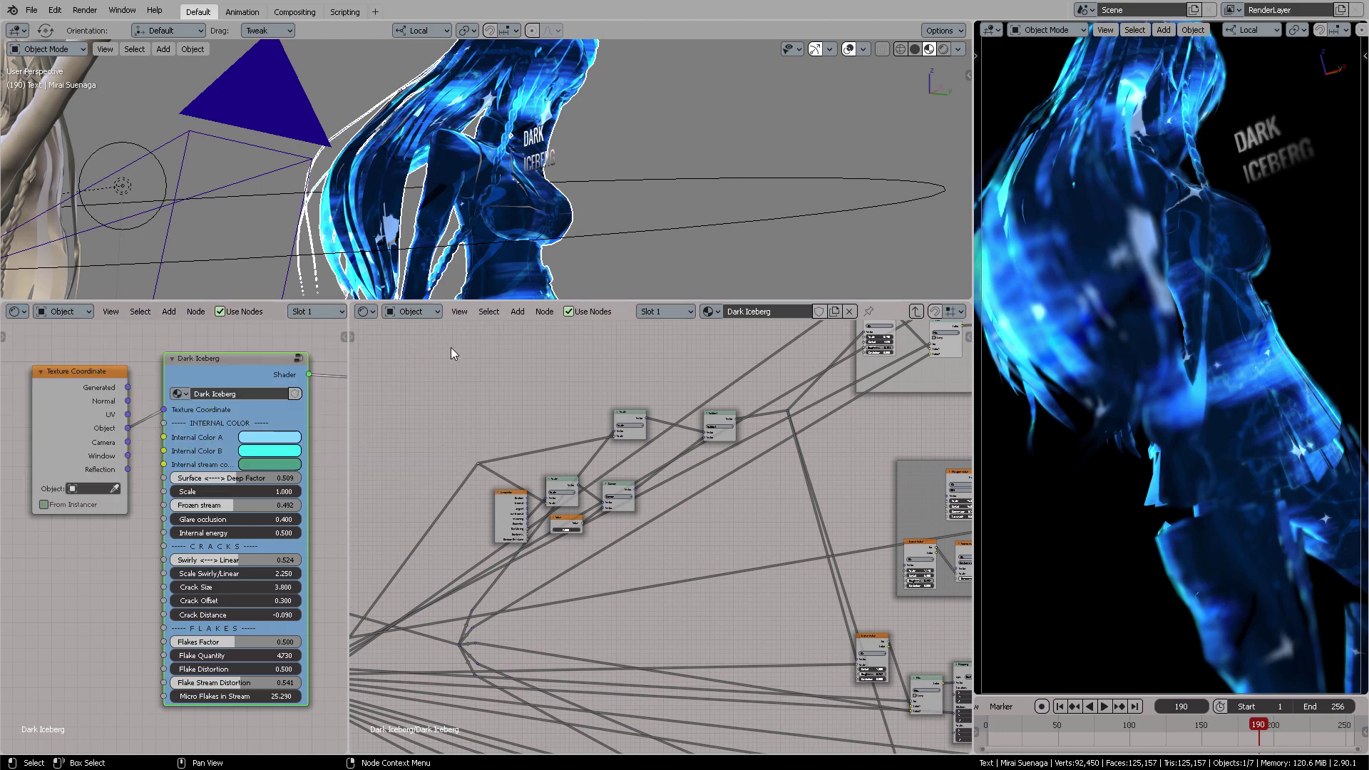
middle_click_drag(460, 376, 567, 388)
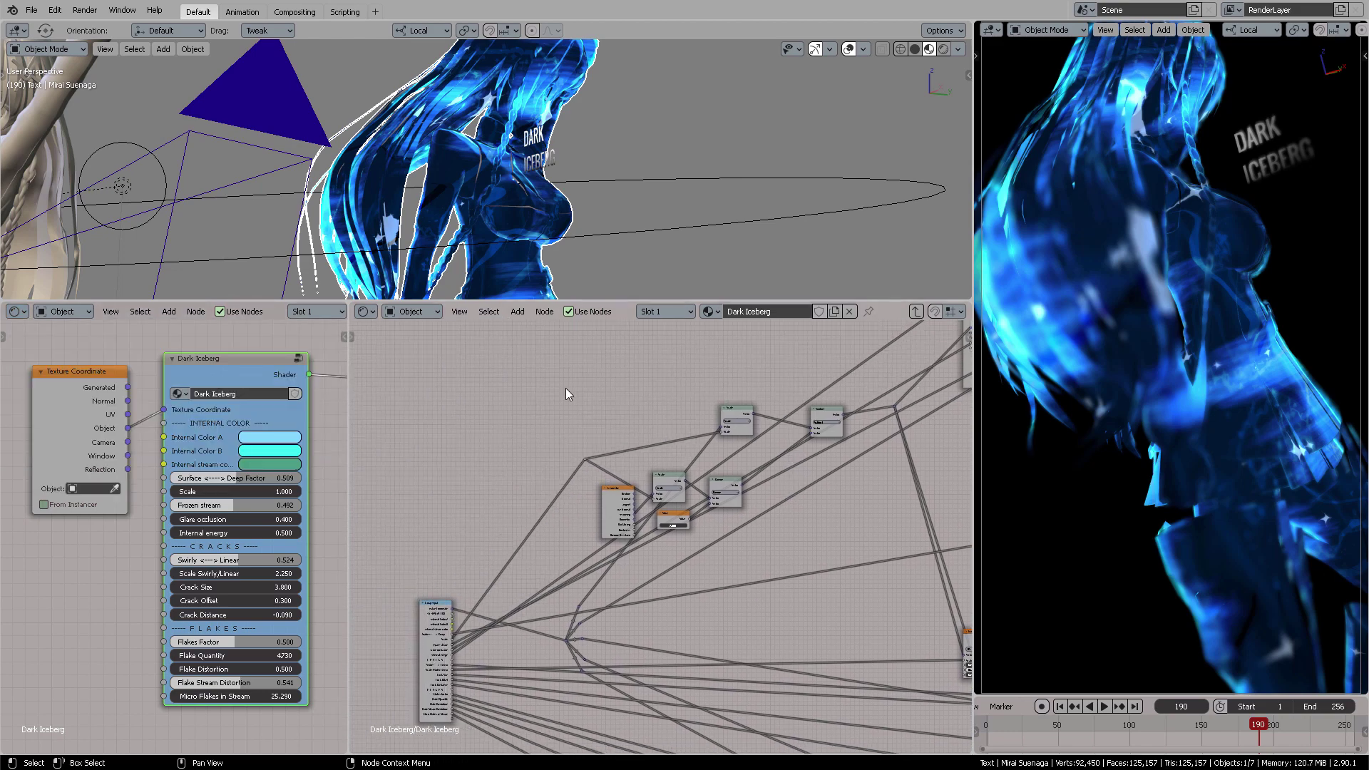
Go up to the material's top-level tree, adjust the Dark Iceberg node, and re-enter the group
left_click(915, 312)
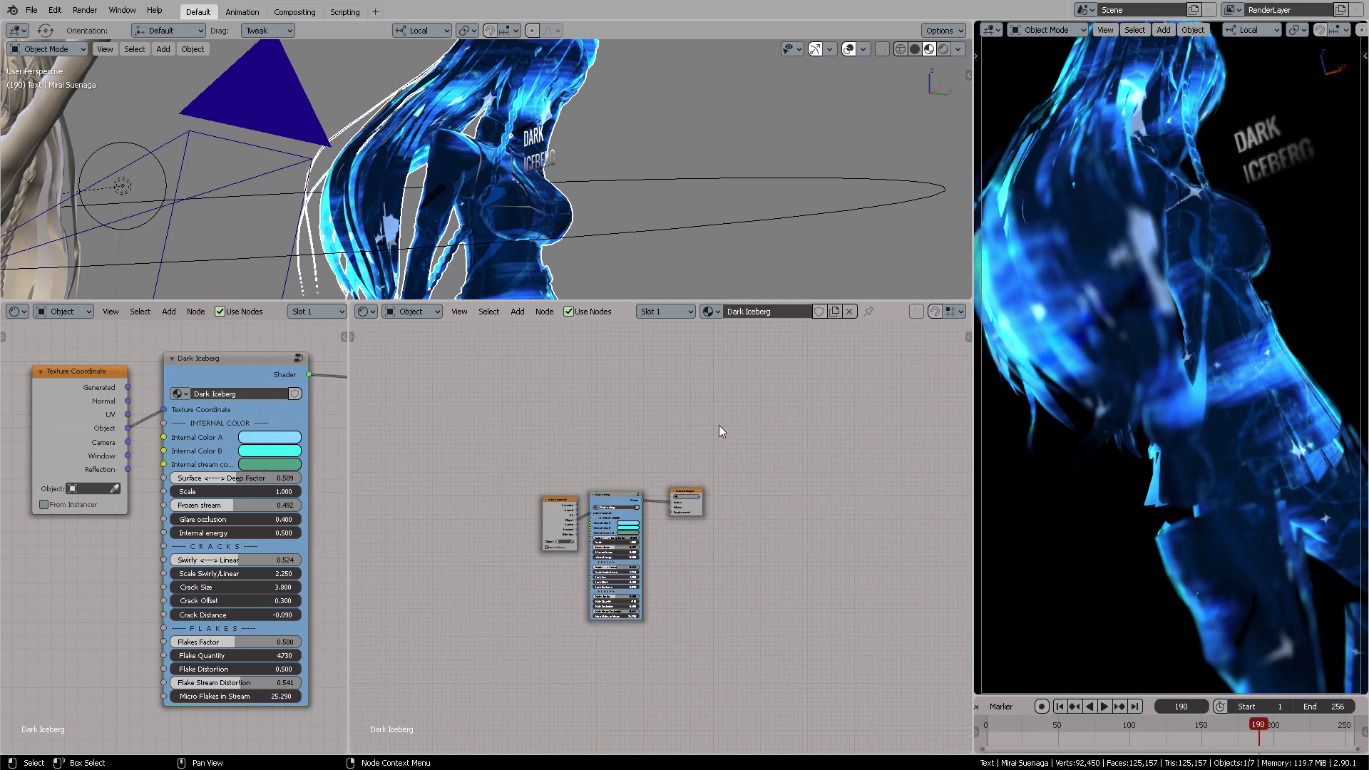
scroll(718, 425, "up", 5)
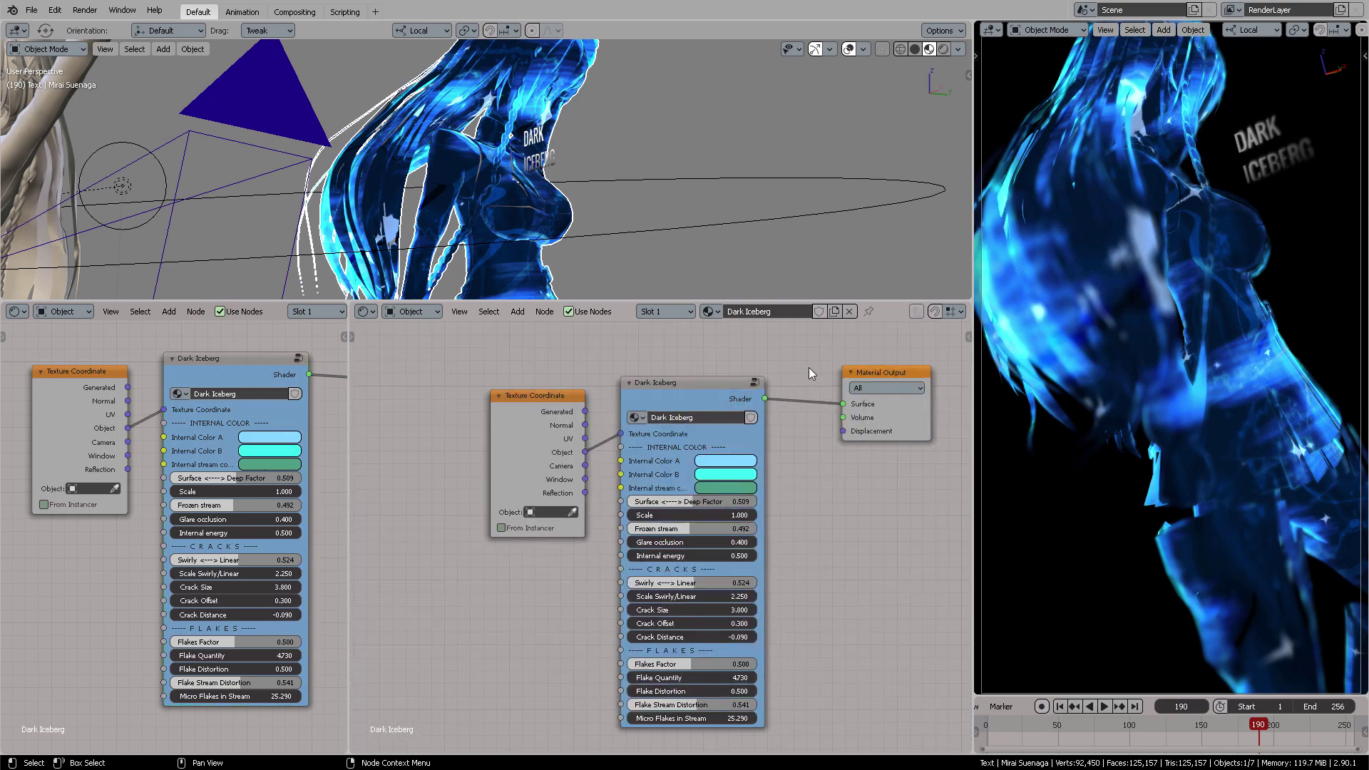
mouse_move(705, 383)
left_mouse_down()
mouse_move(740, 356)
mouse_move(729, 398)
mouse_move(715, 386)
mouse_move(726, 377)
left_mouse_up()
middle_click_drag(721, 363, 661, 365)
key("Tab")
key("backslash")
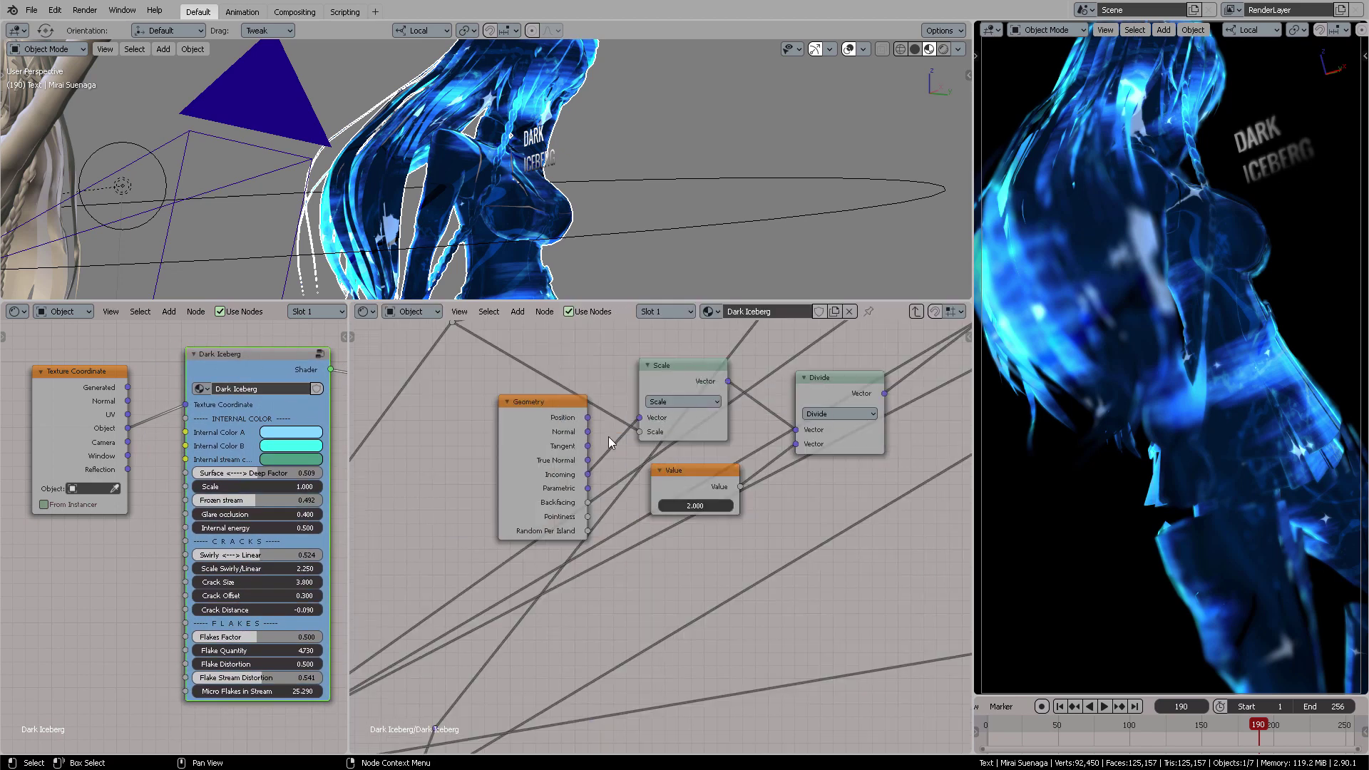
Frame the Inner ICE volume color outer- and inner-region node frames in the editor
left_click_drag(576, 436, 481, 432)
scroll(580, 452, "down", 4)
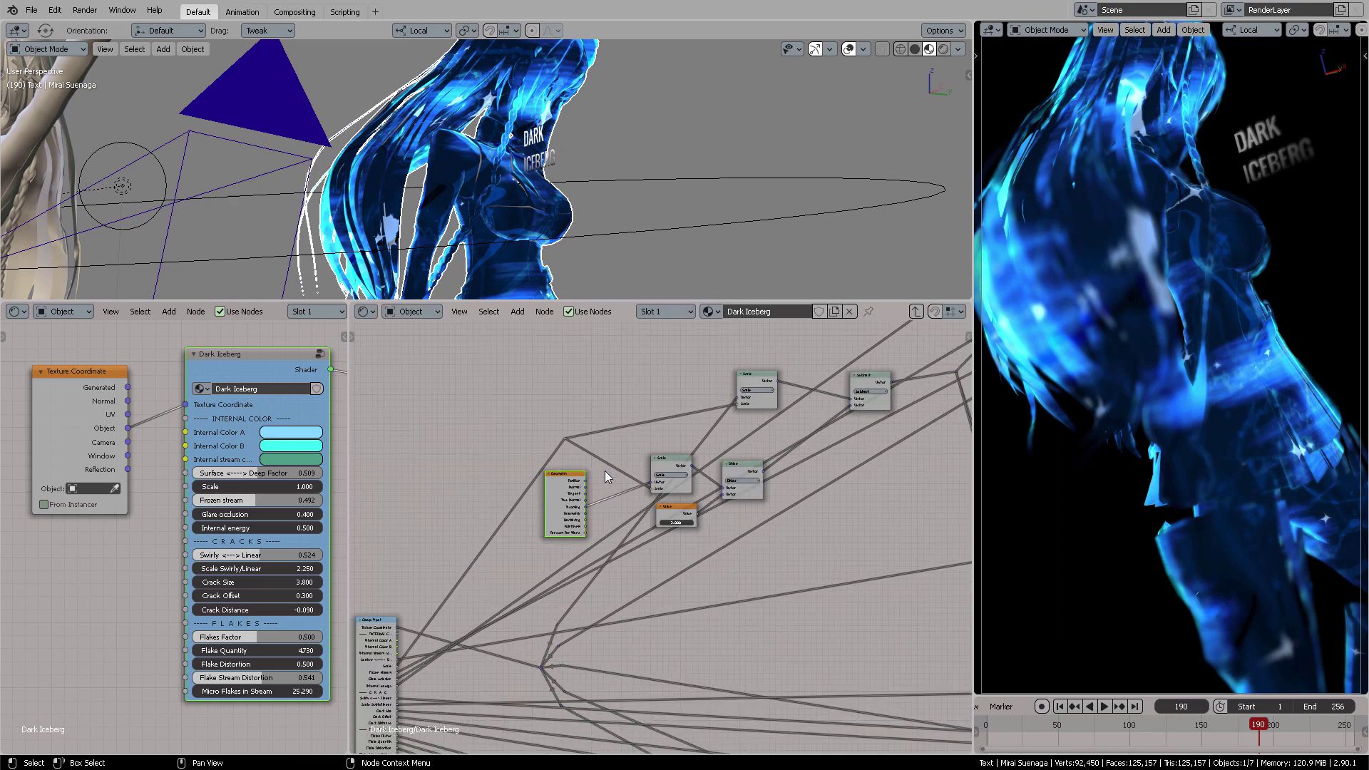
scroll(681, 539, "down", 4)
middle_click_drag(693, 536, 475, 459)
scroll(640, 465, "down", 4)
scroll(659, 499, "down", 5)
middle_click_drag(744, 387, 763, 590)
scroll(683, 477, "up", 6)
scroll(753, 543, "up", 6)
middle_click_drag(845, 486, 708, 477)
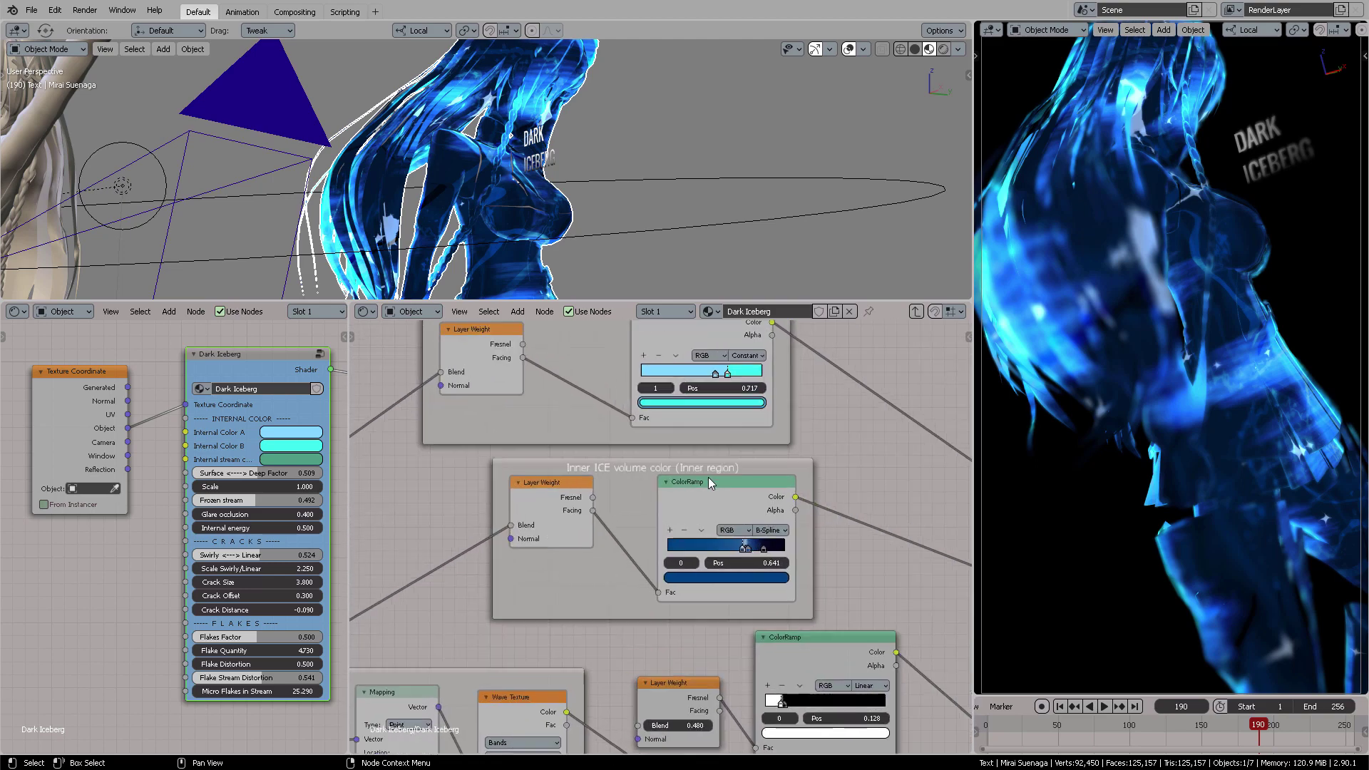
scroll(665, 444, "up", 1)
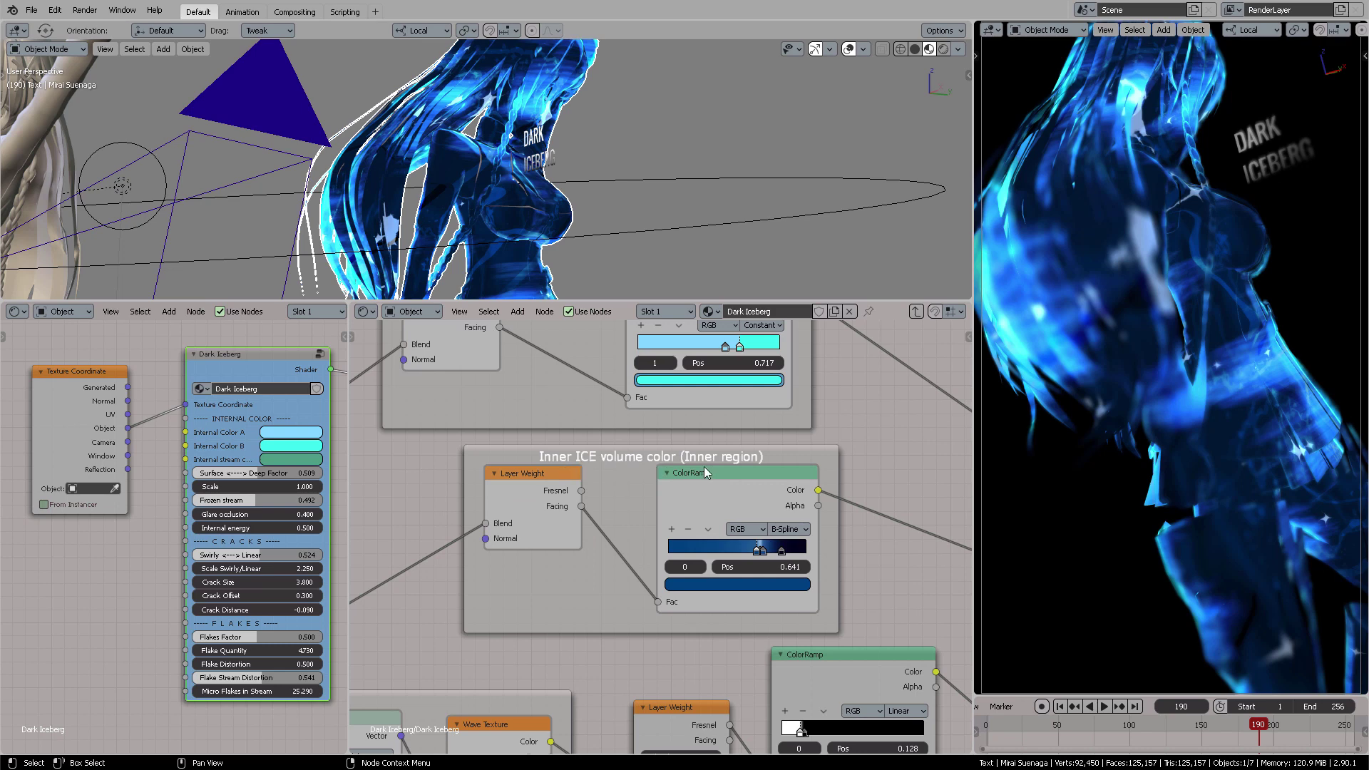
middle_click_drag(898, 427, 864, 555)
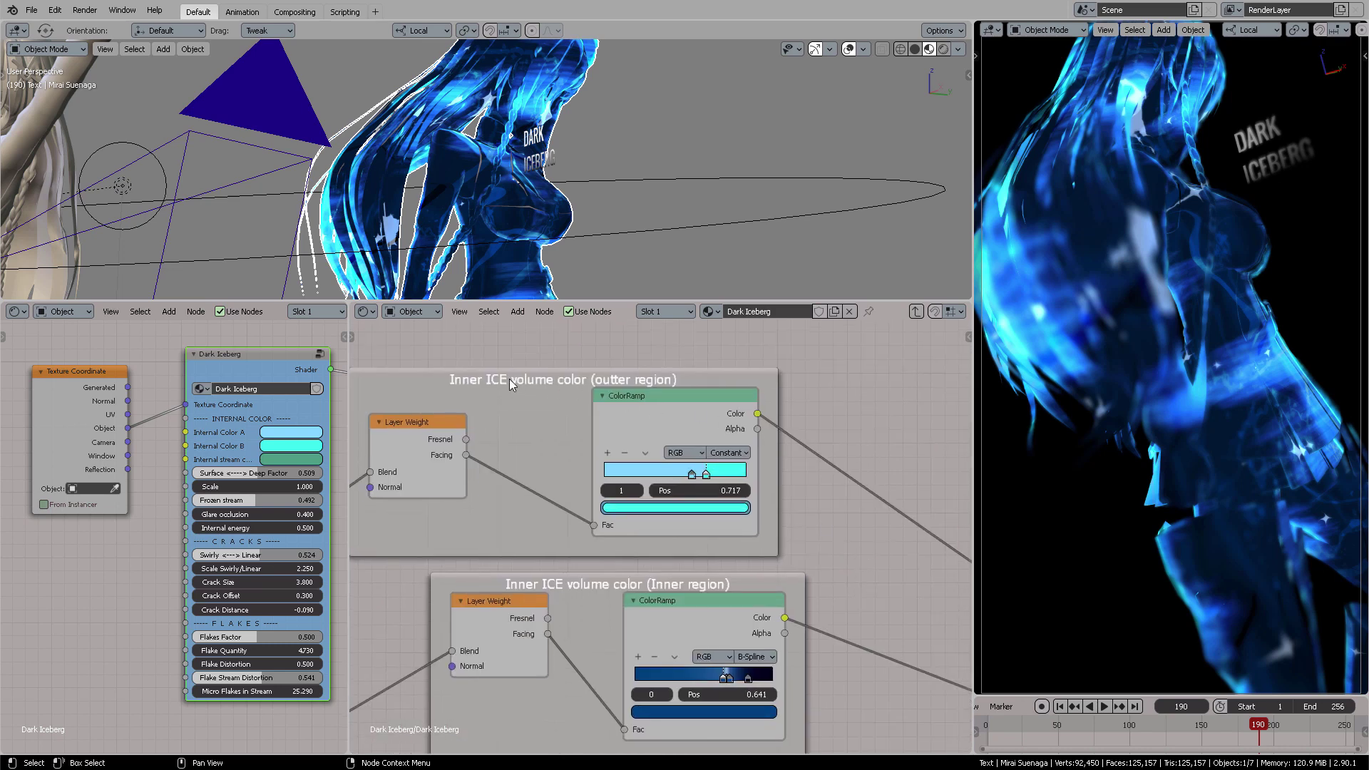
Try purple for Internal Color A, then settle on pale cyan (R 0.659, G 0.904, B 1.000)
left_click(291, 431)
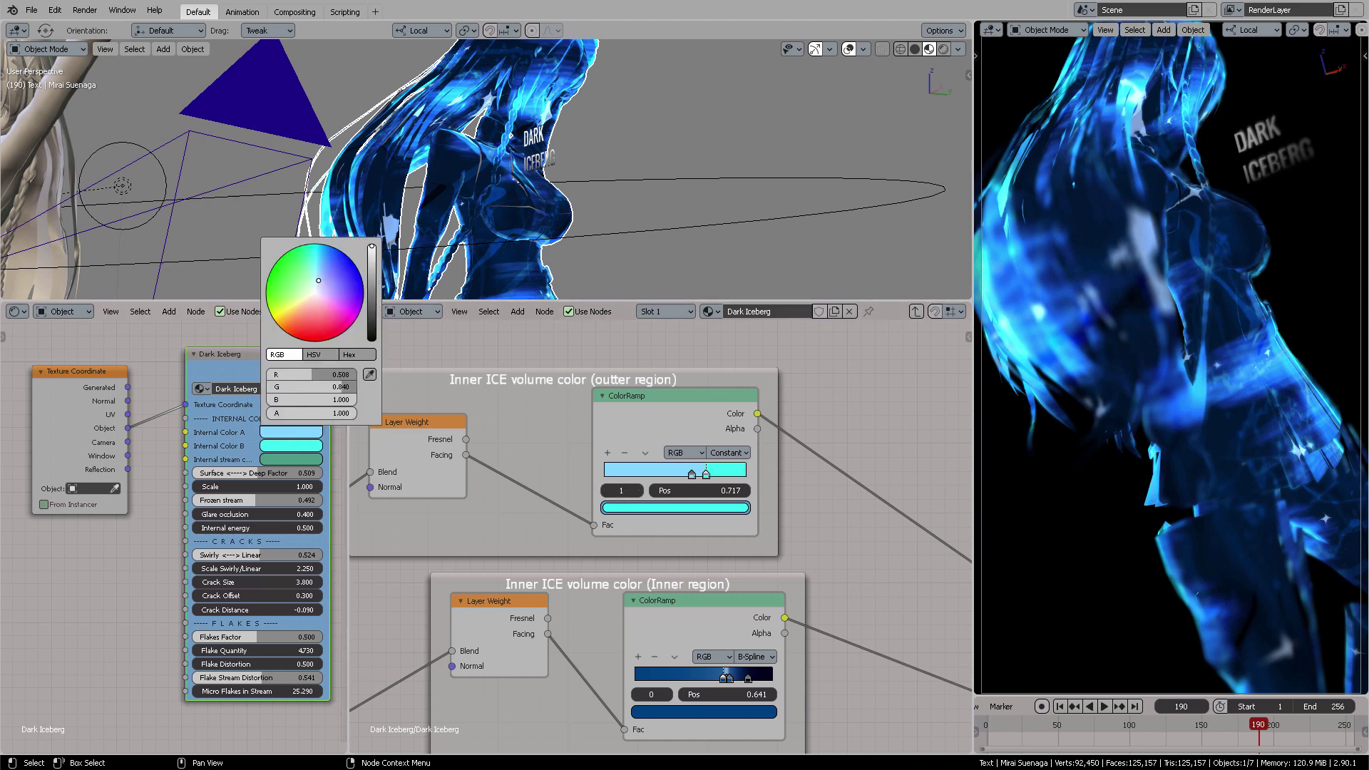
left_click(358, 284)
middle_click_drag(627, 238, 649, 148, "shift")
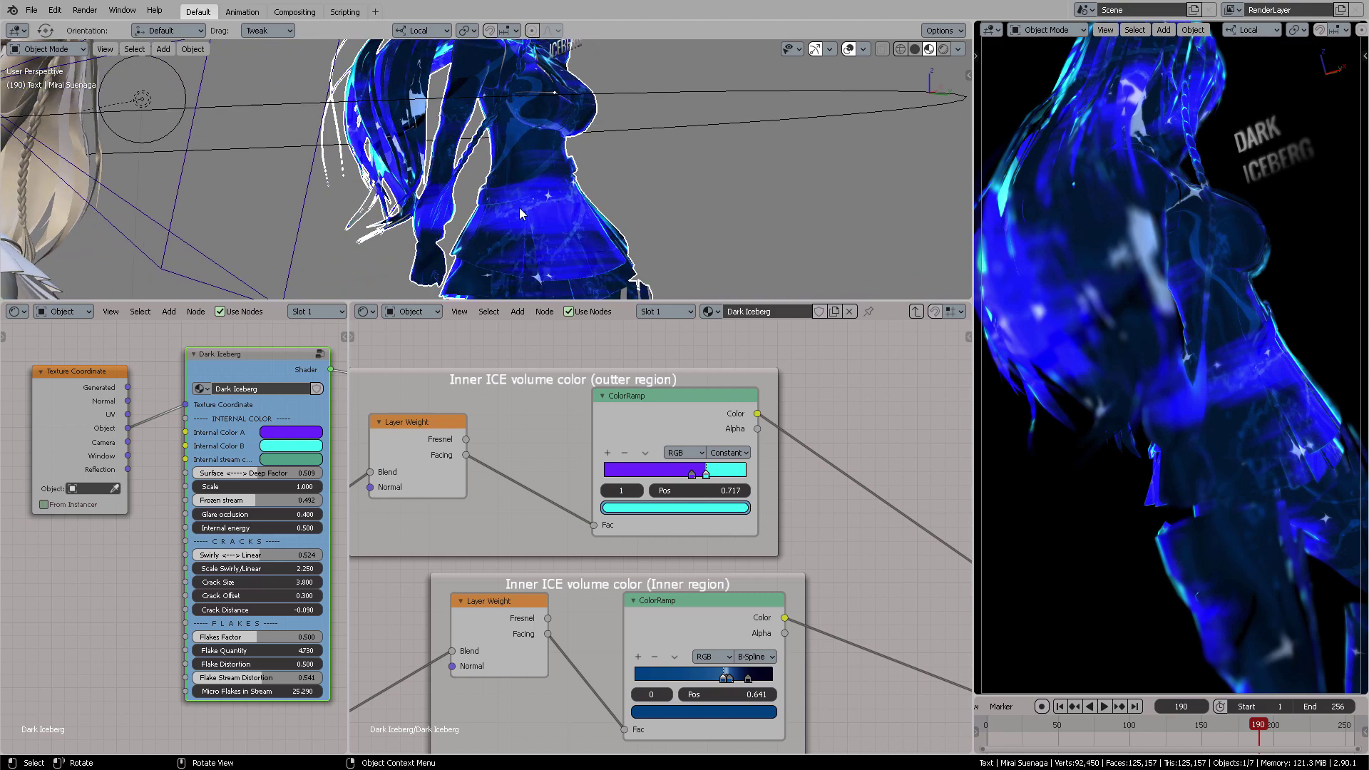
left_click(291, 432)
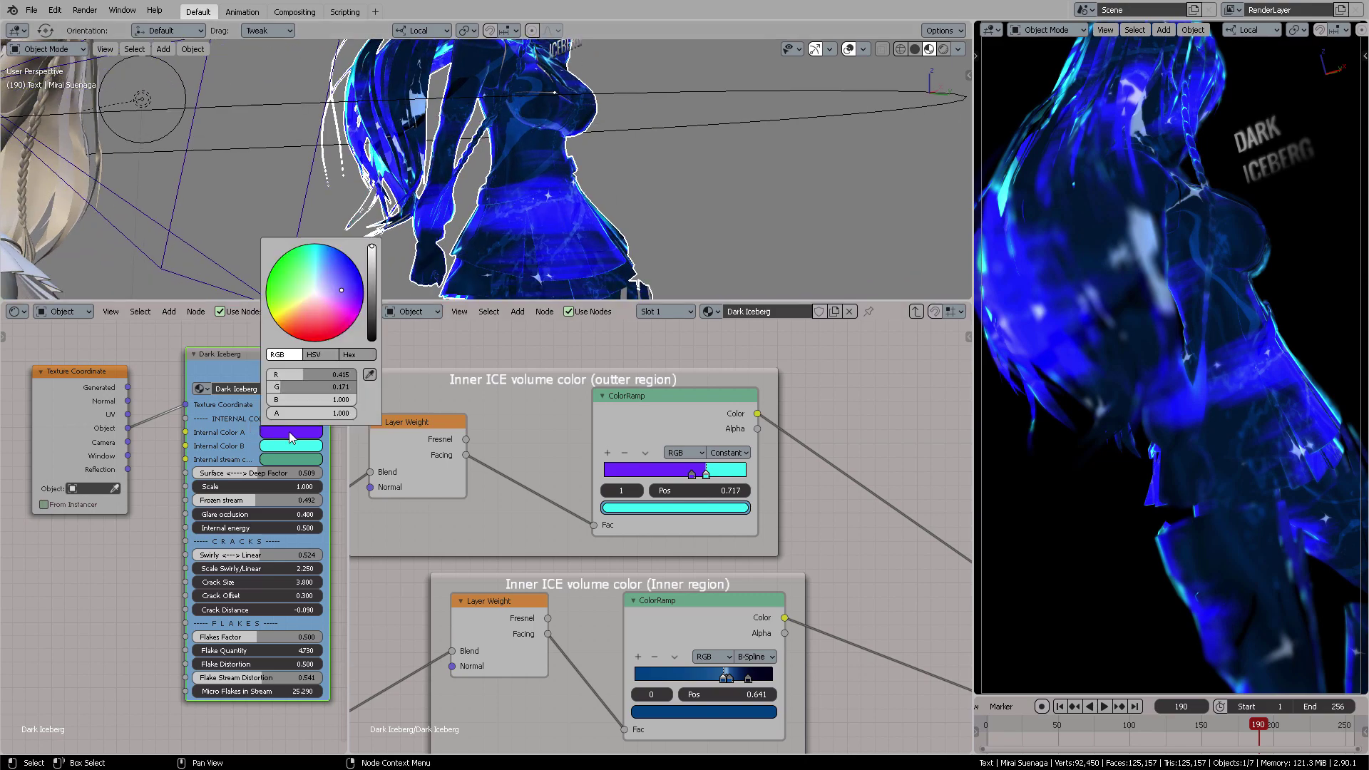
left_click(315, 279)
left_click_drag(315, 280, 315, 284)
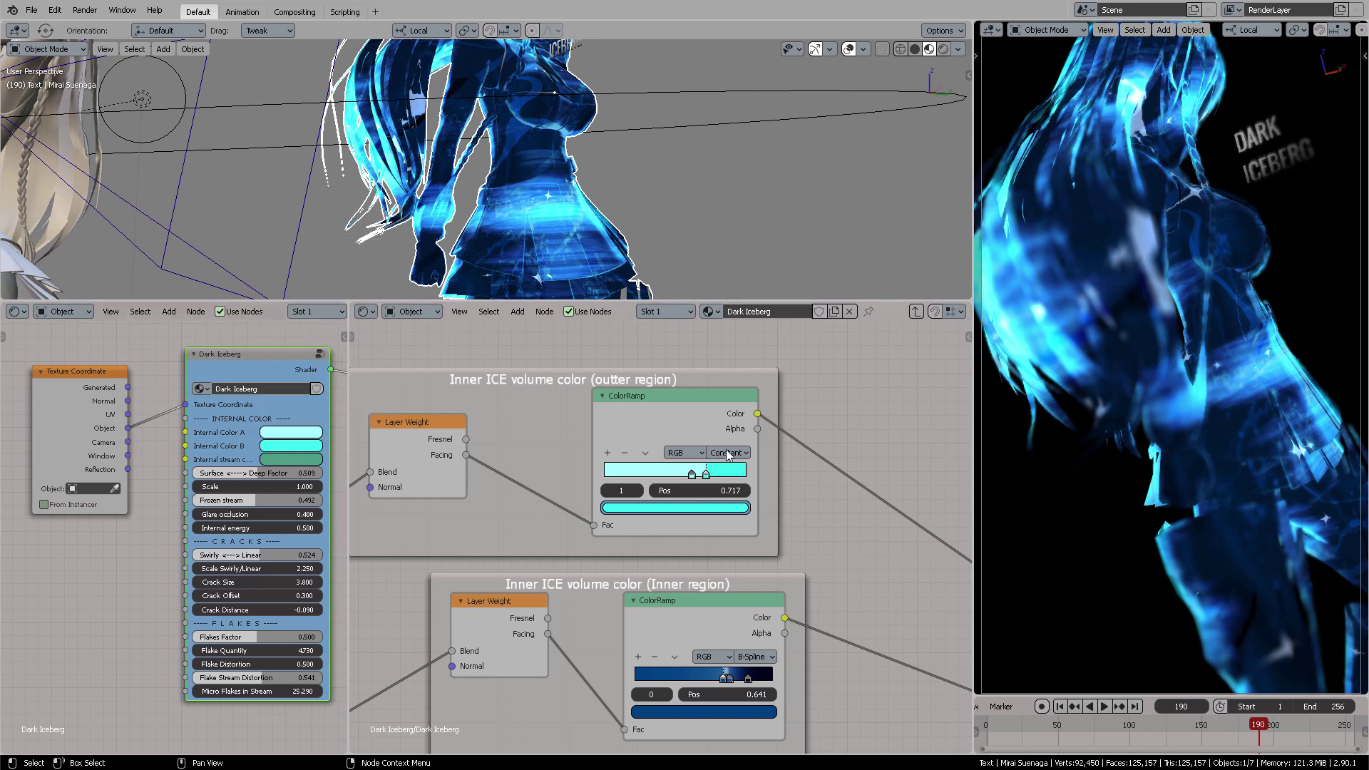
Bring the 'Adjust overall colors of the ICE' RGB Curves and Emission nodes into view
scroll(758, 509, "down", 8)
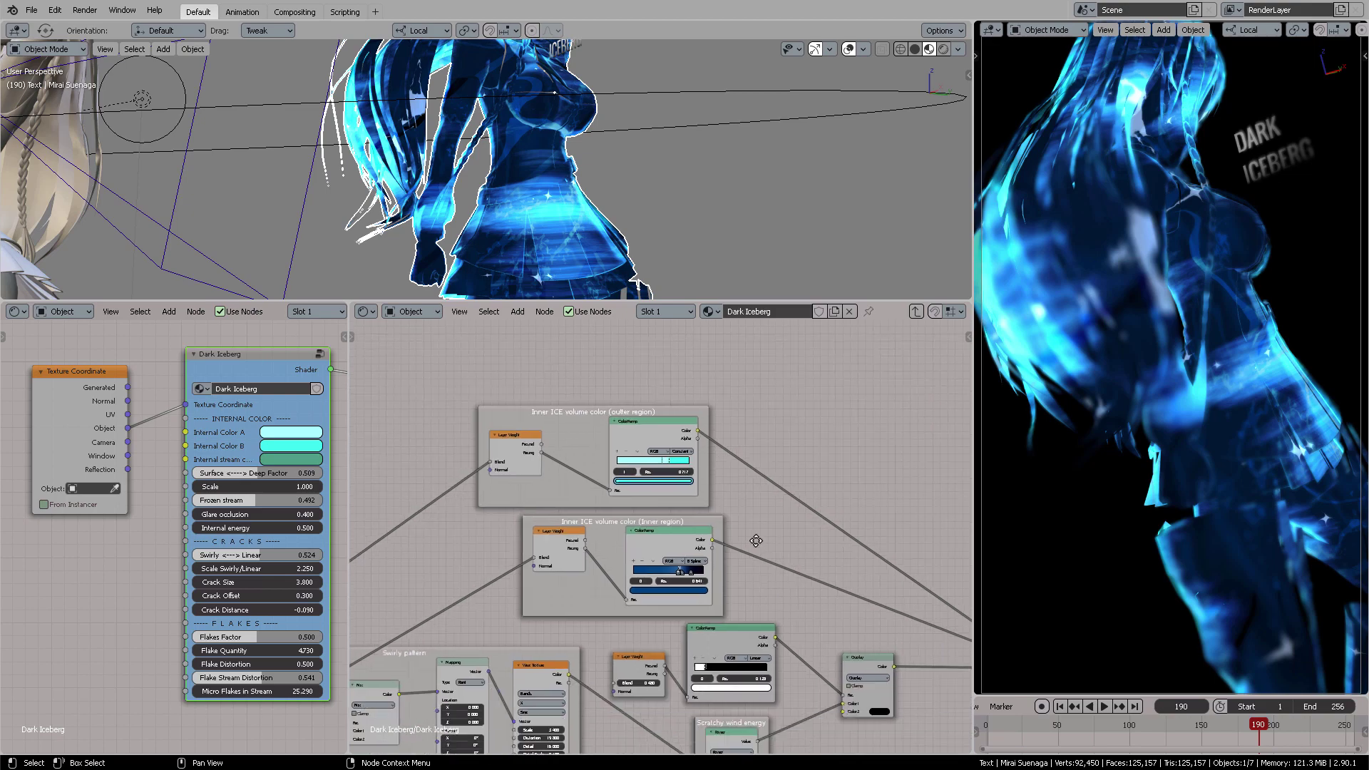
scroll(738, 526, "down", 3)
middle_click_drag(684, 460, 587, 412)
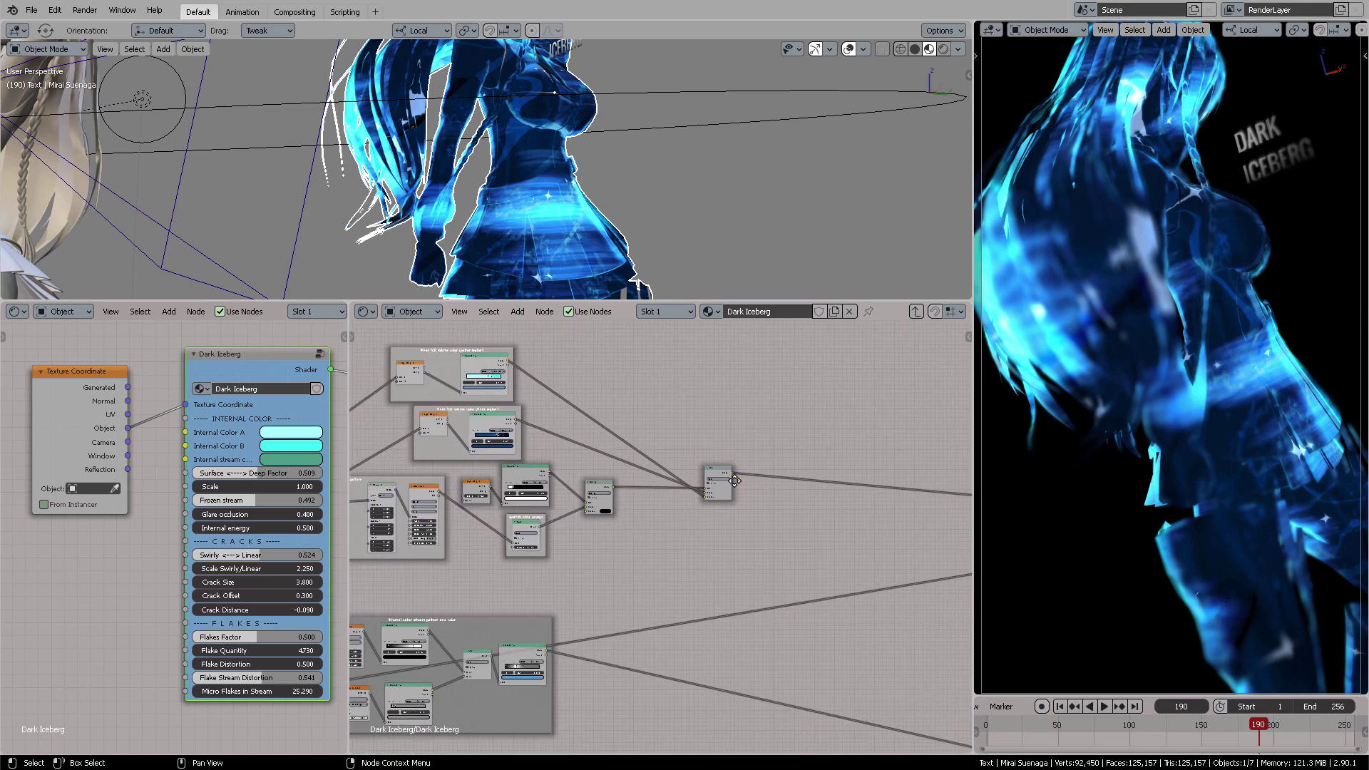
middle_click_drag(589, 578, 751, 478)
scroll(739, 539, "down", 3)
middle_click_drag(748, 556, 600, 552)
middle_click_drag(672, 505, 550, 527)
middle_click_drag(599, 514, 531, 521)
left_click_drag(532, 521, 427, 542)
middle_click_drag(799, 515, 440, 576)
scroll(660, 531, "up", 3)
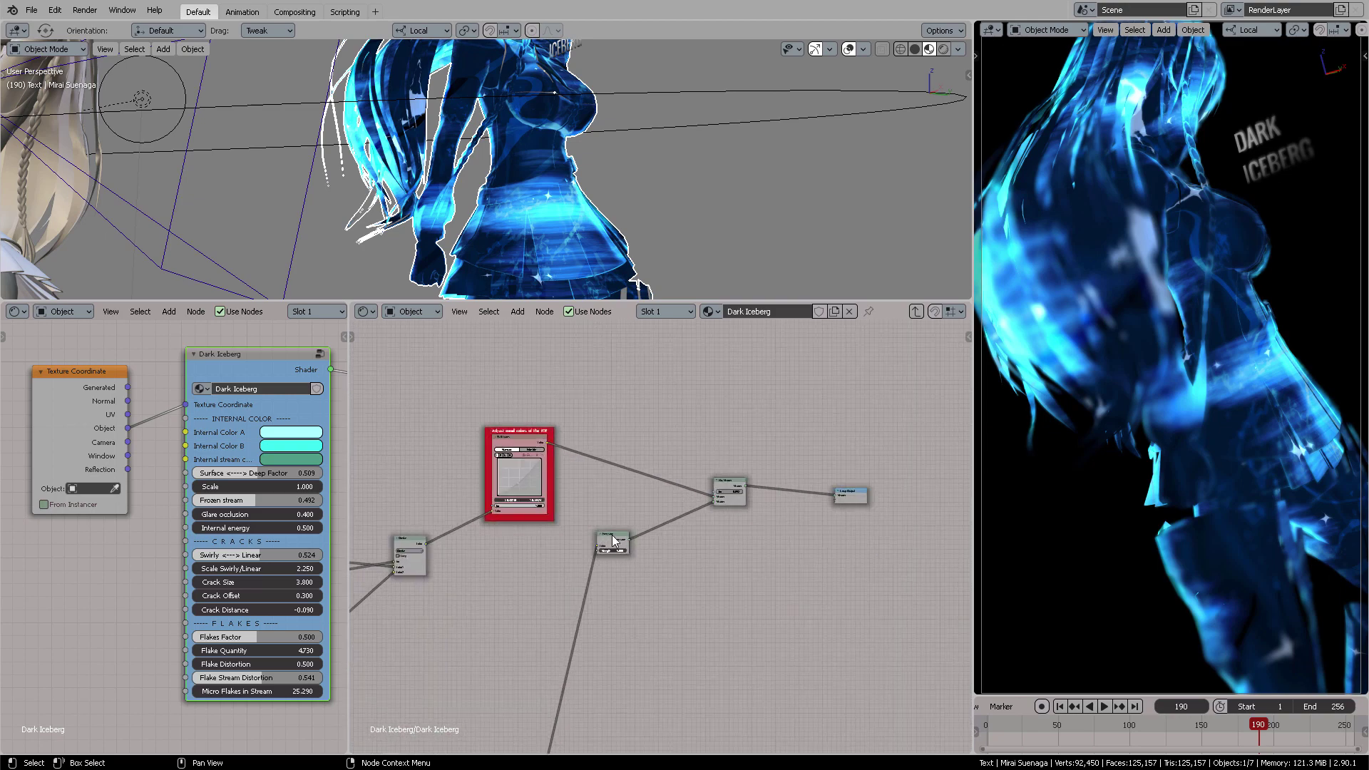
middle_click_drag(549, 485, 716, 526)
scroll(713, 522, "up", 1)
scroll(712, 527, "up", 3)
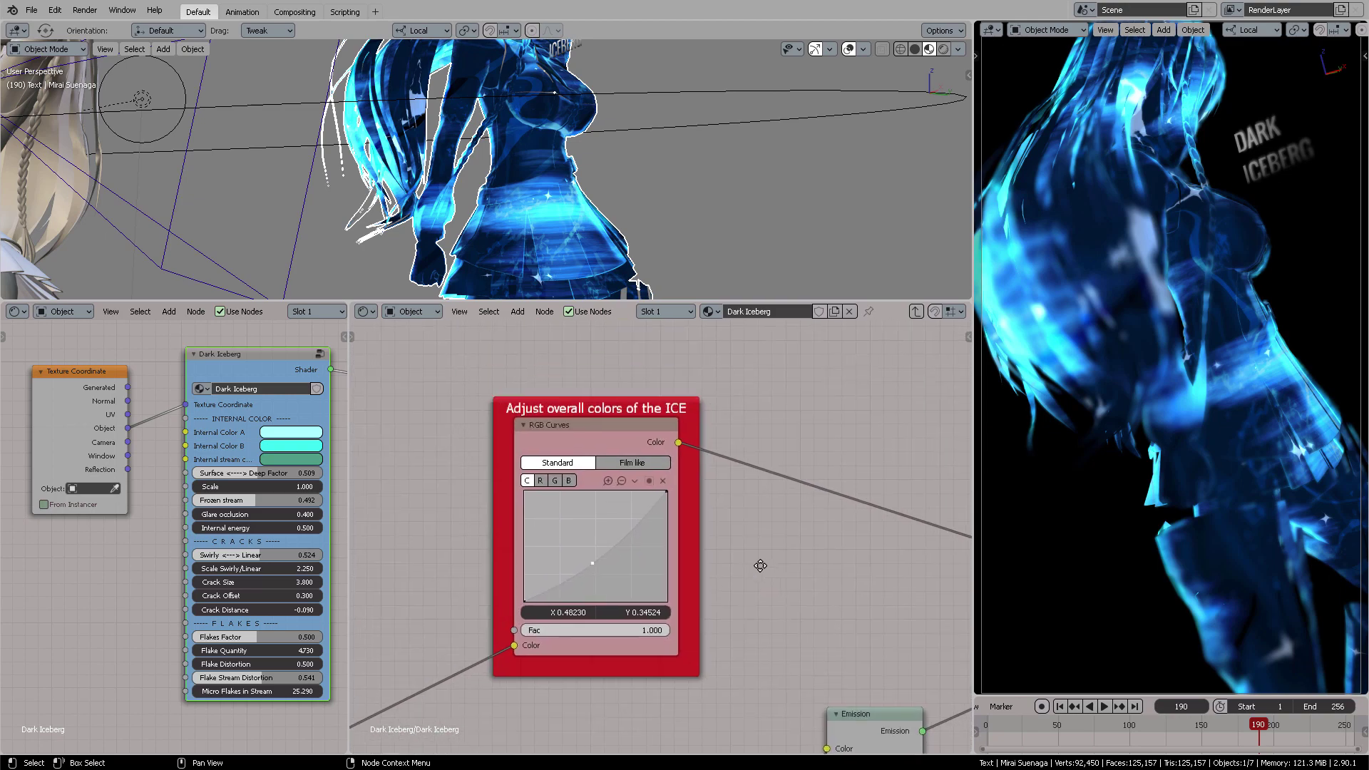
scroll(601, 178, "down", 3)
Make the 3D viewport taller, orbit around the characters, and center the RGB Curves frame
middle_click_drag(601, 172, 563, 174)
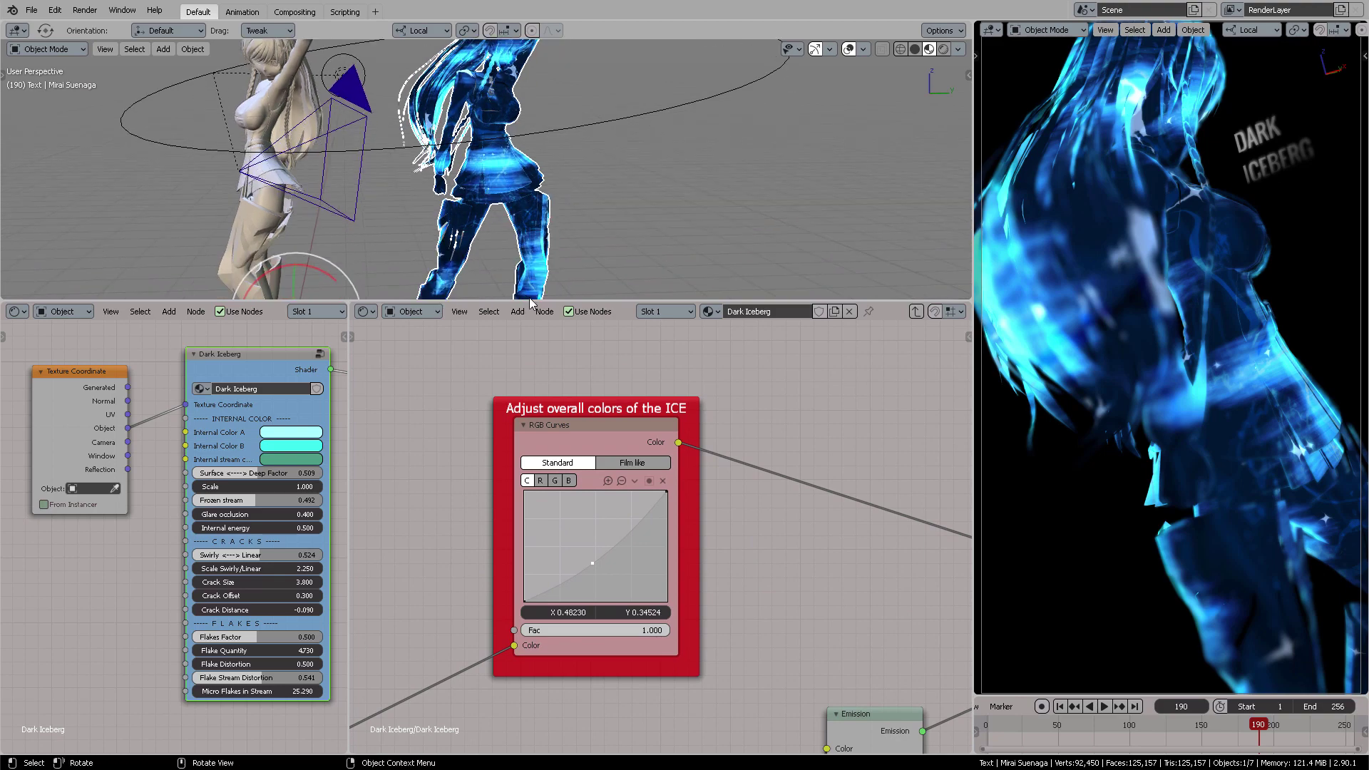
left_click_drag(526, 301, 528, 355)
middle_click_drag(531, 238, 616, 194)
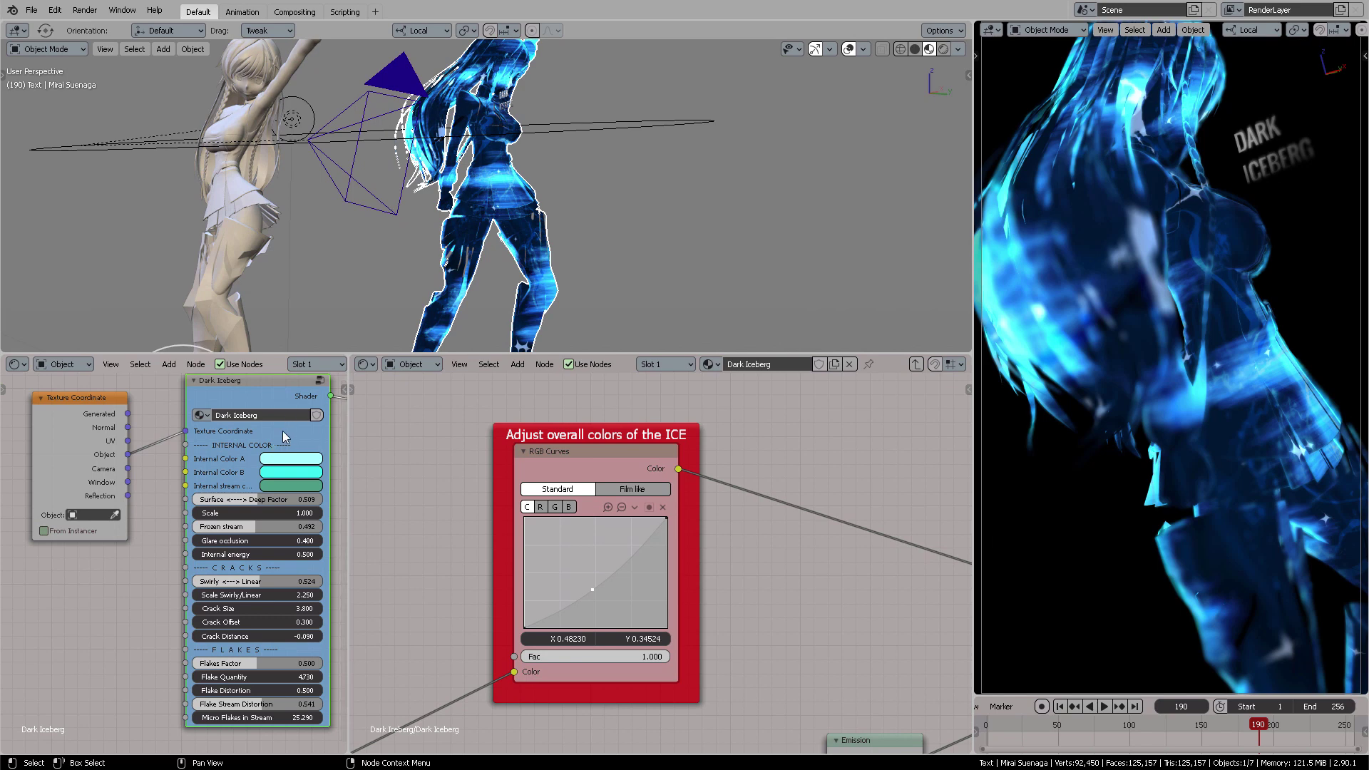
left_click_drag(277, 404, 260, 412)
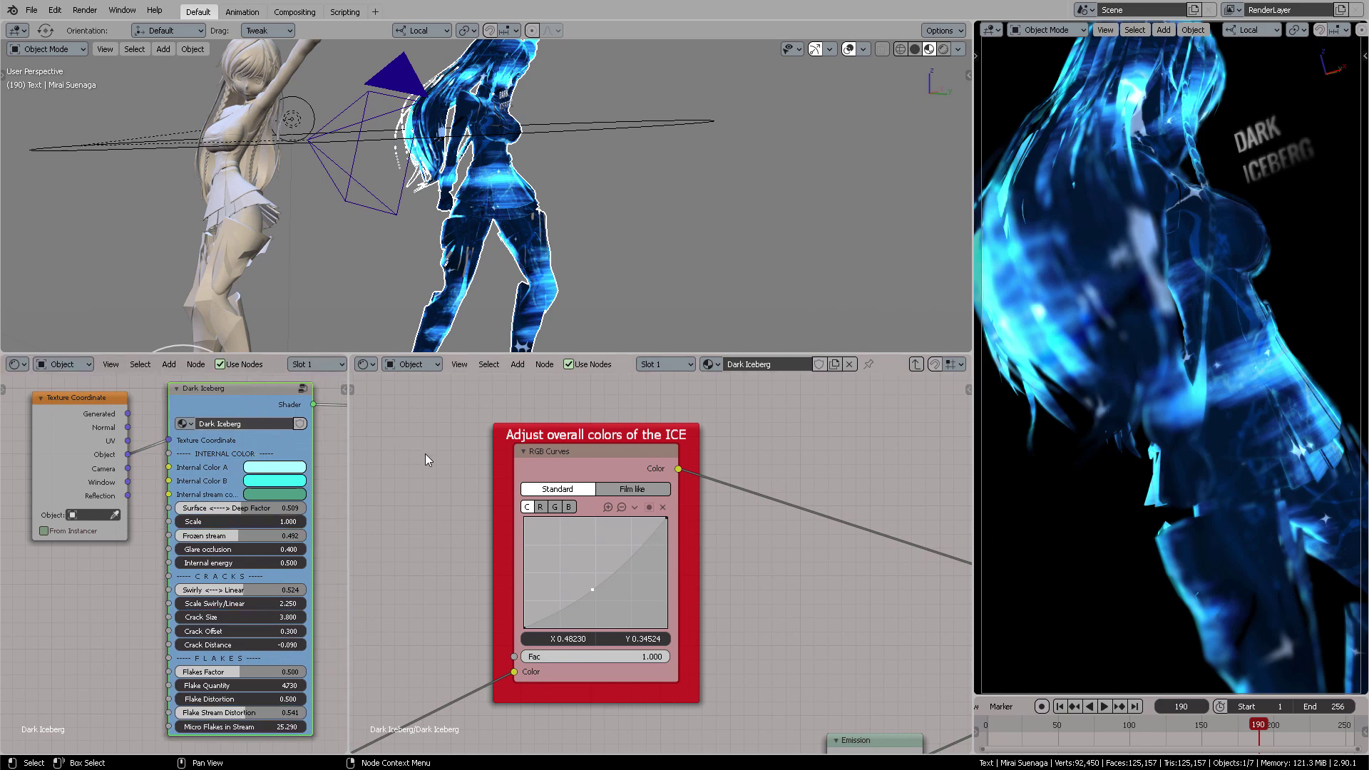
left_click_drag(576, 447, 580, 457)
scroll(748, 562, "up", 2)
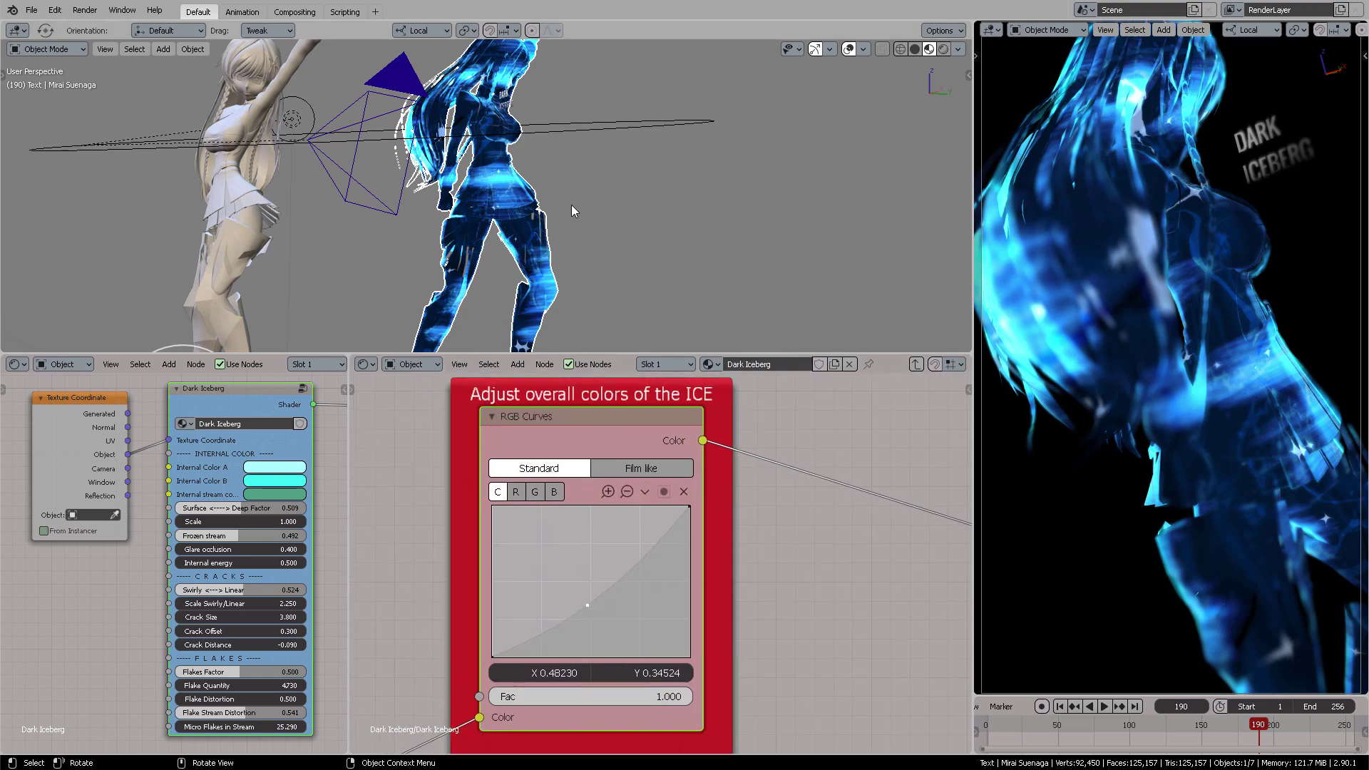
middle_click_drag(571, 204, 534, 179)
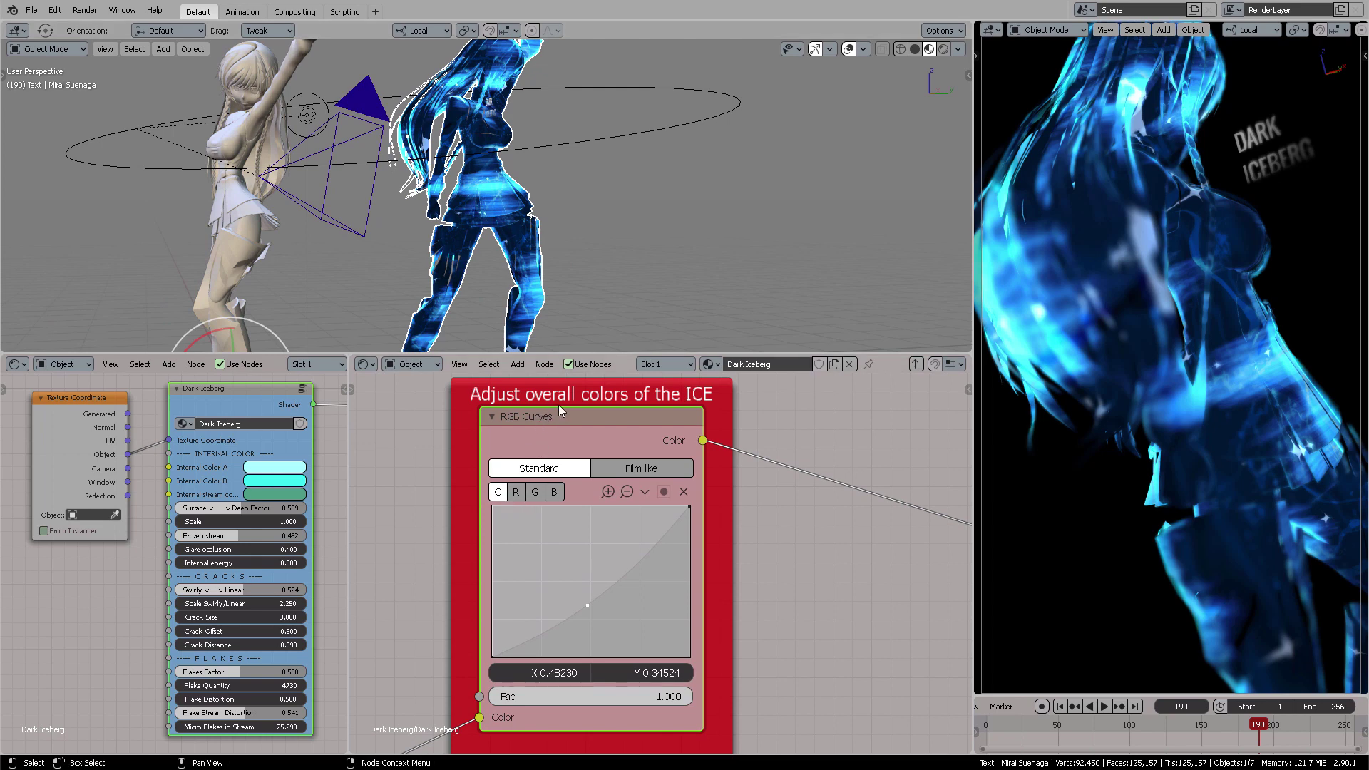
scroll(753, 516, "down", 5)
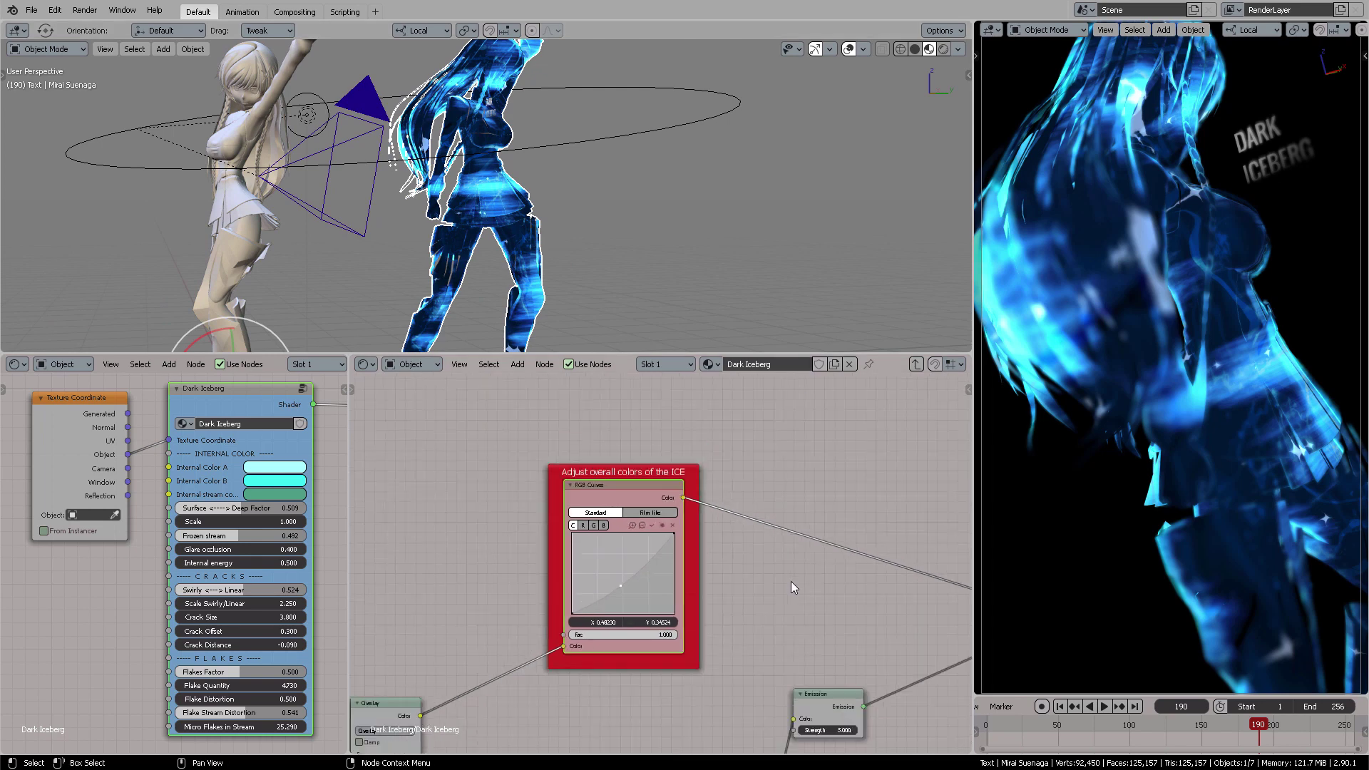
middle_click_drag(606, 506, 748, 544)
scroll(759, 512, "up", 8)
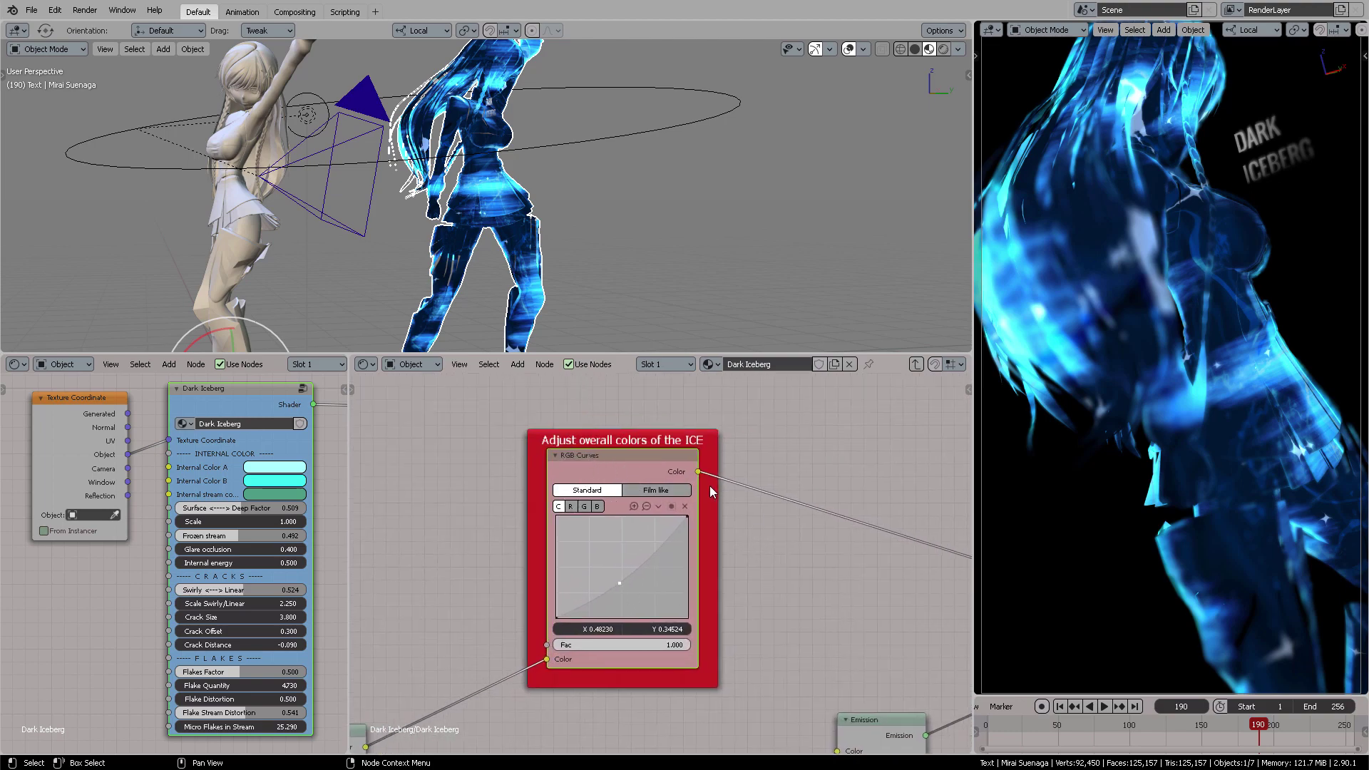
scroll(708, 485, "up", 1)
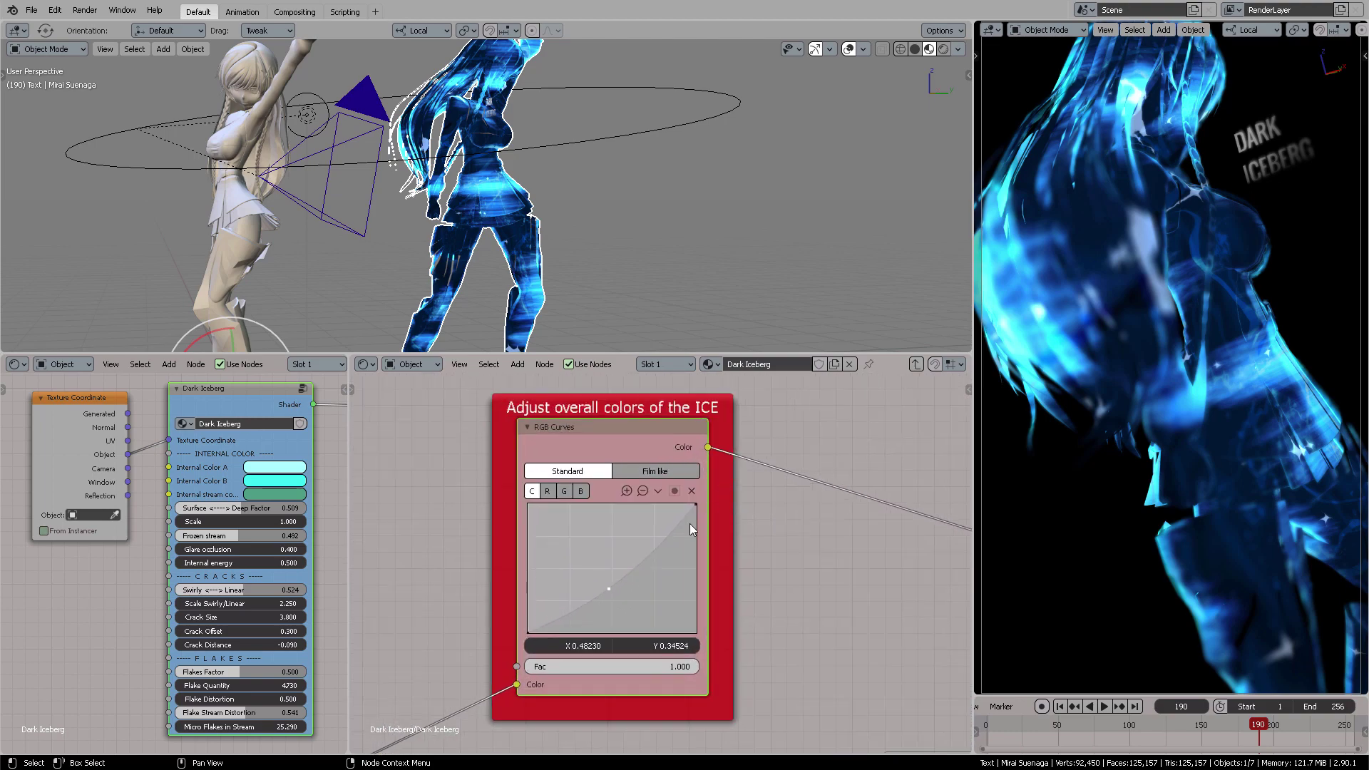
On the G channel, bend the curve upward with a point at X 0.44690, Y 0.59524
left_click(564, 491)
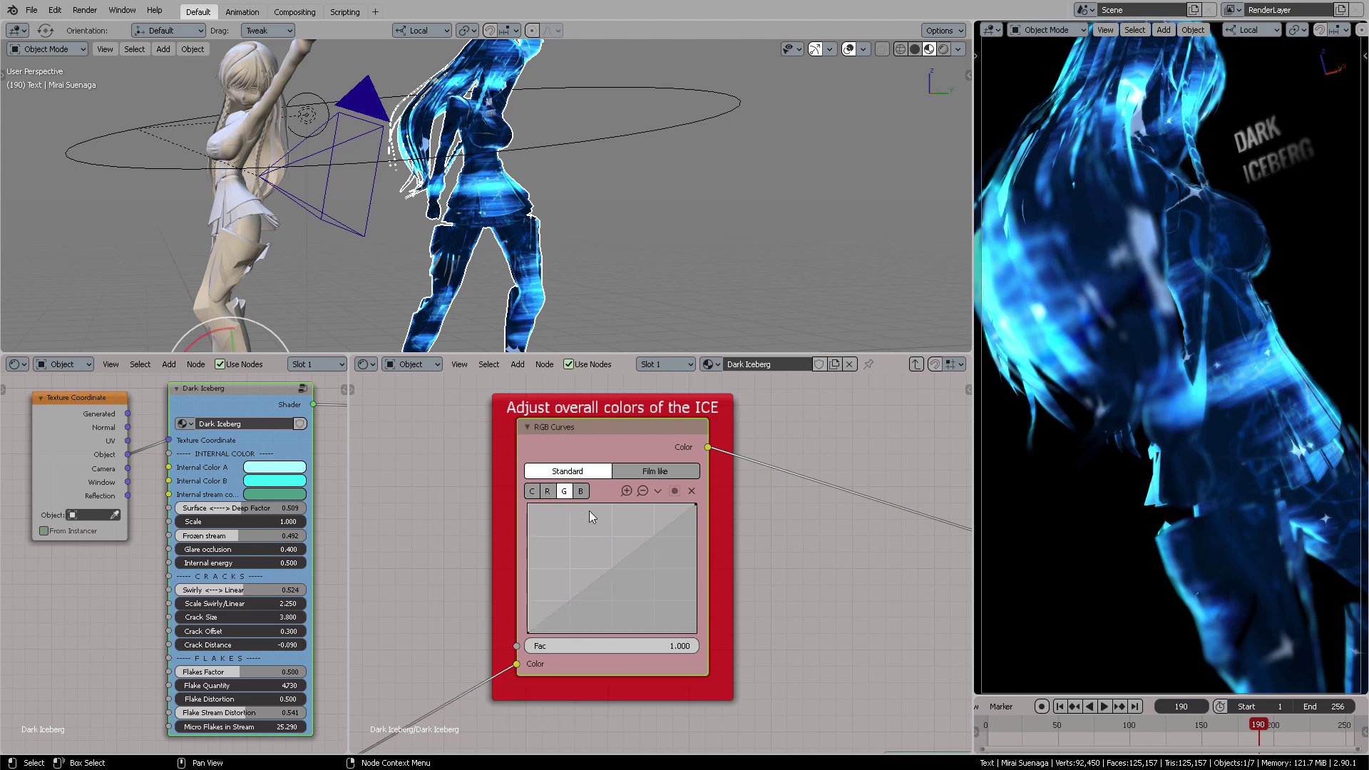
left_click_drag(613, 568, 603, 557)
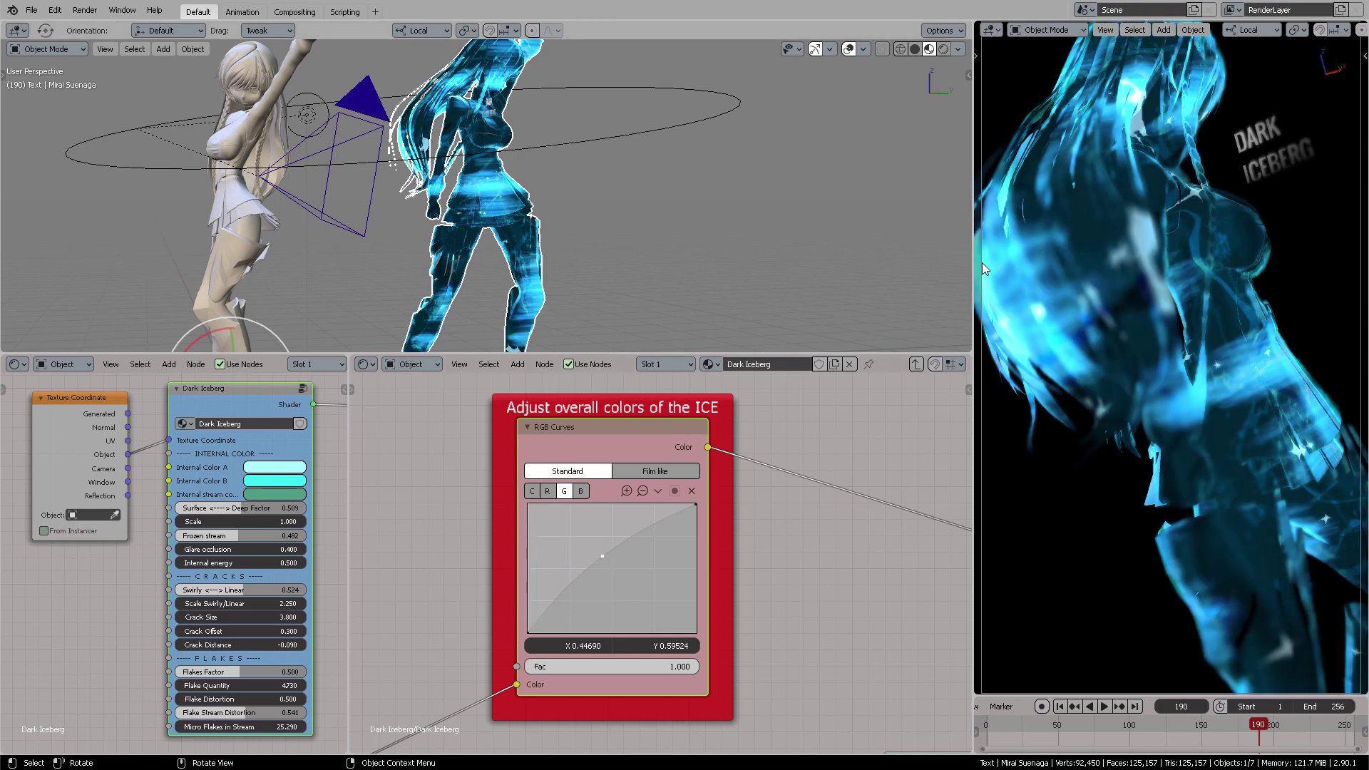
middle_click_drag(559, 203, 560, 164)
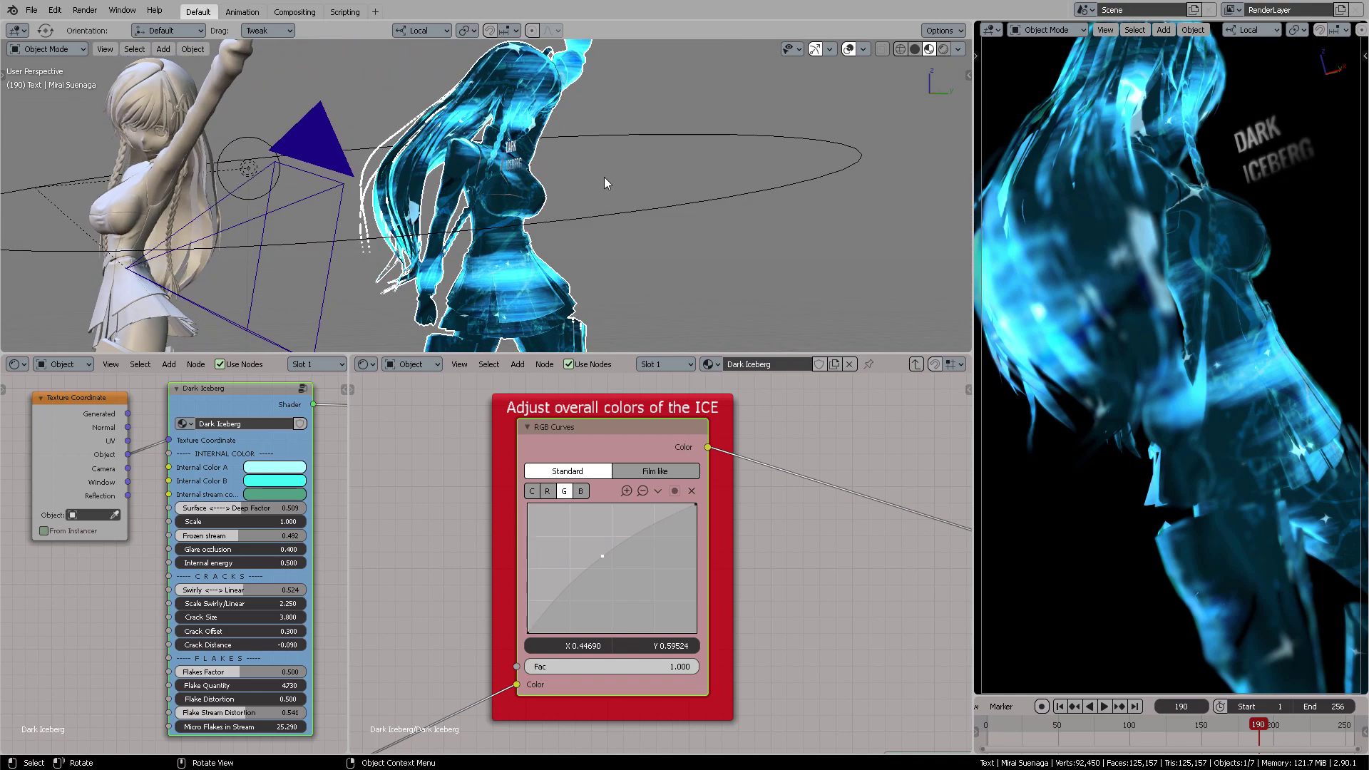
scroll(617, 220, "down", 1)
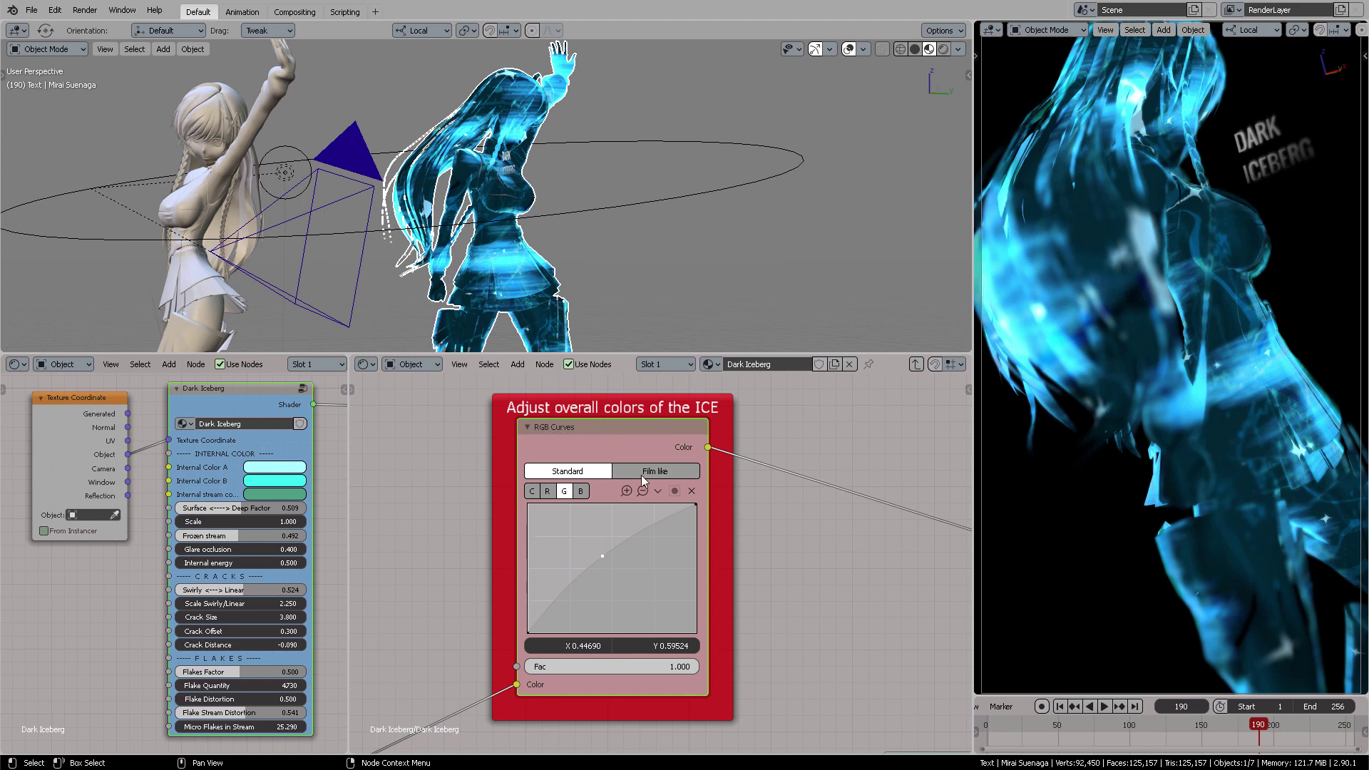
Delete and restore the curve point, then move it to X 0.46018, Y 0.35714
left_click(692, 492)
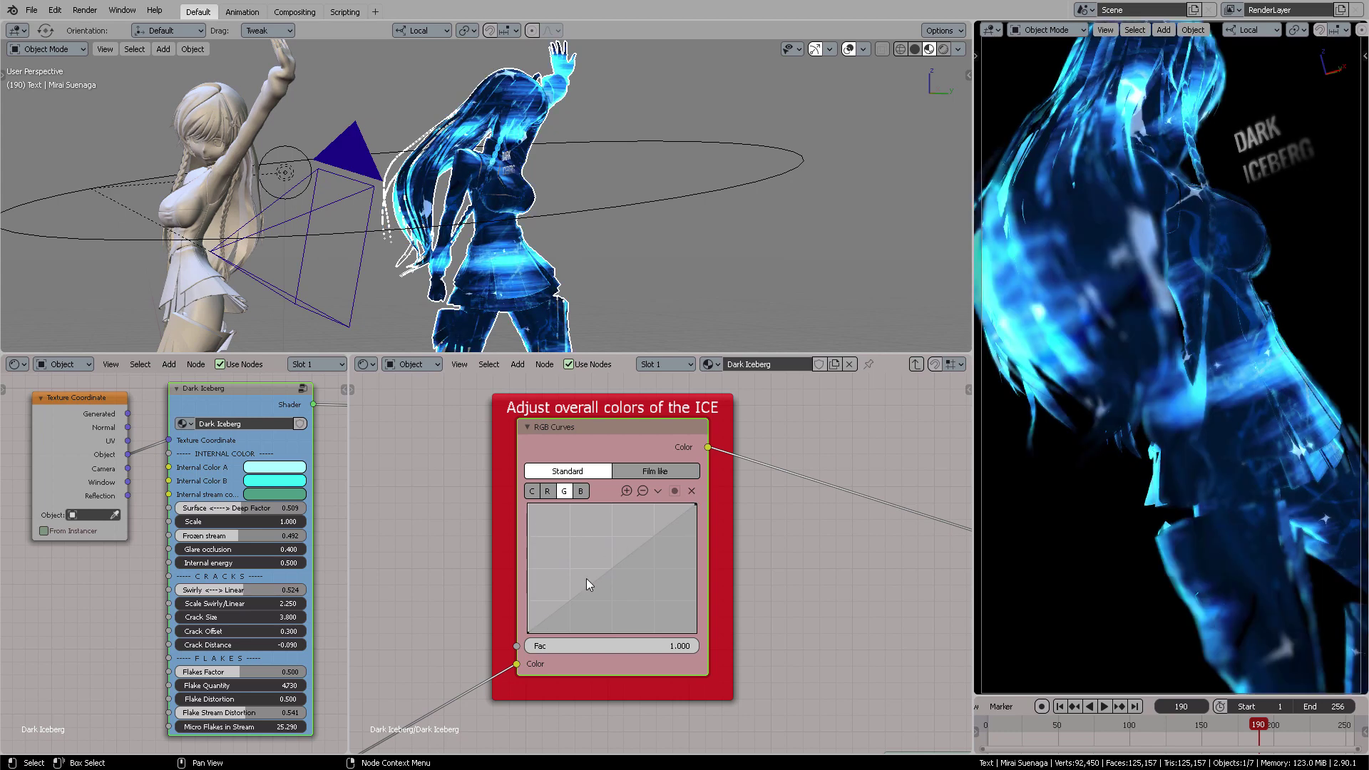
key("ctrl+z")
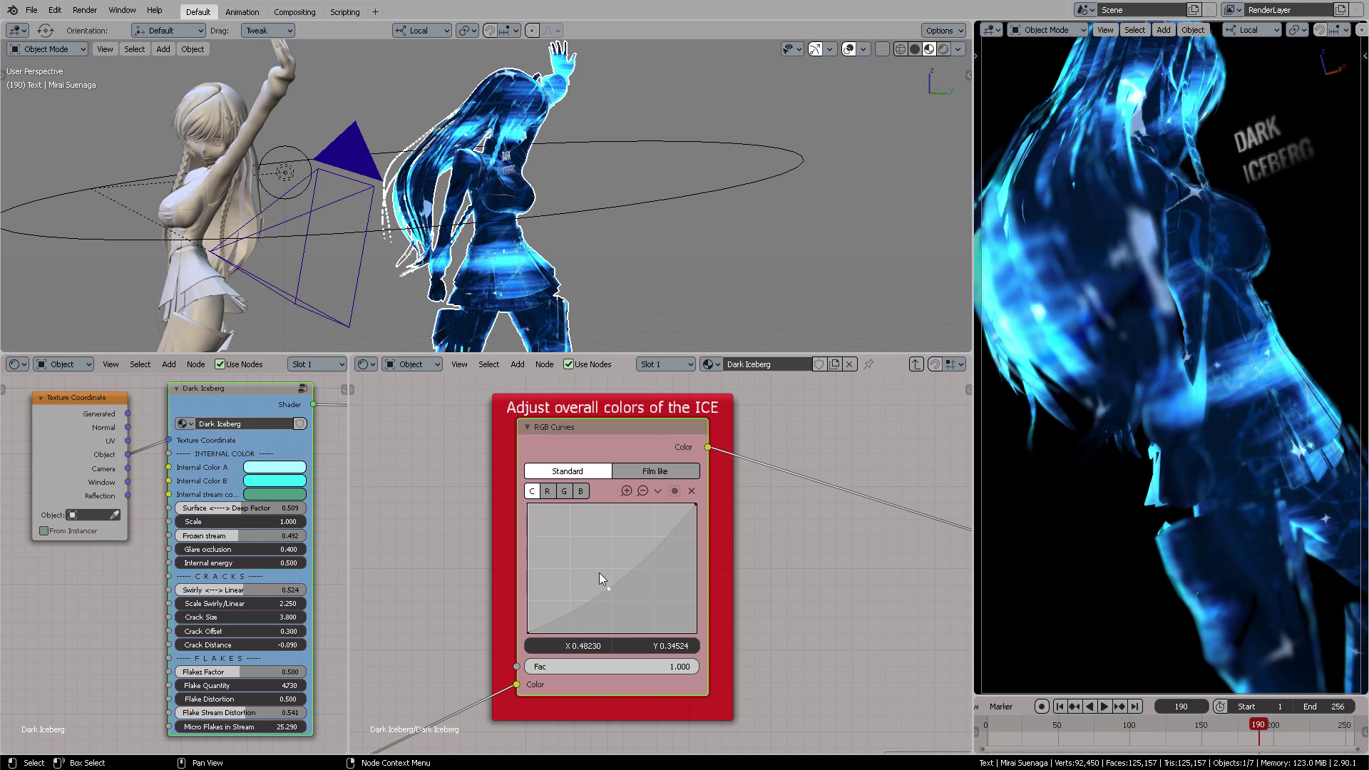
left_click_drag(609, 589, 595, 554)
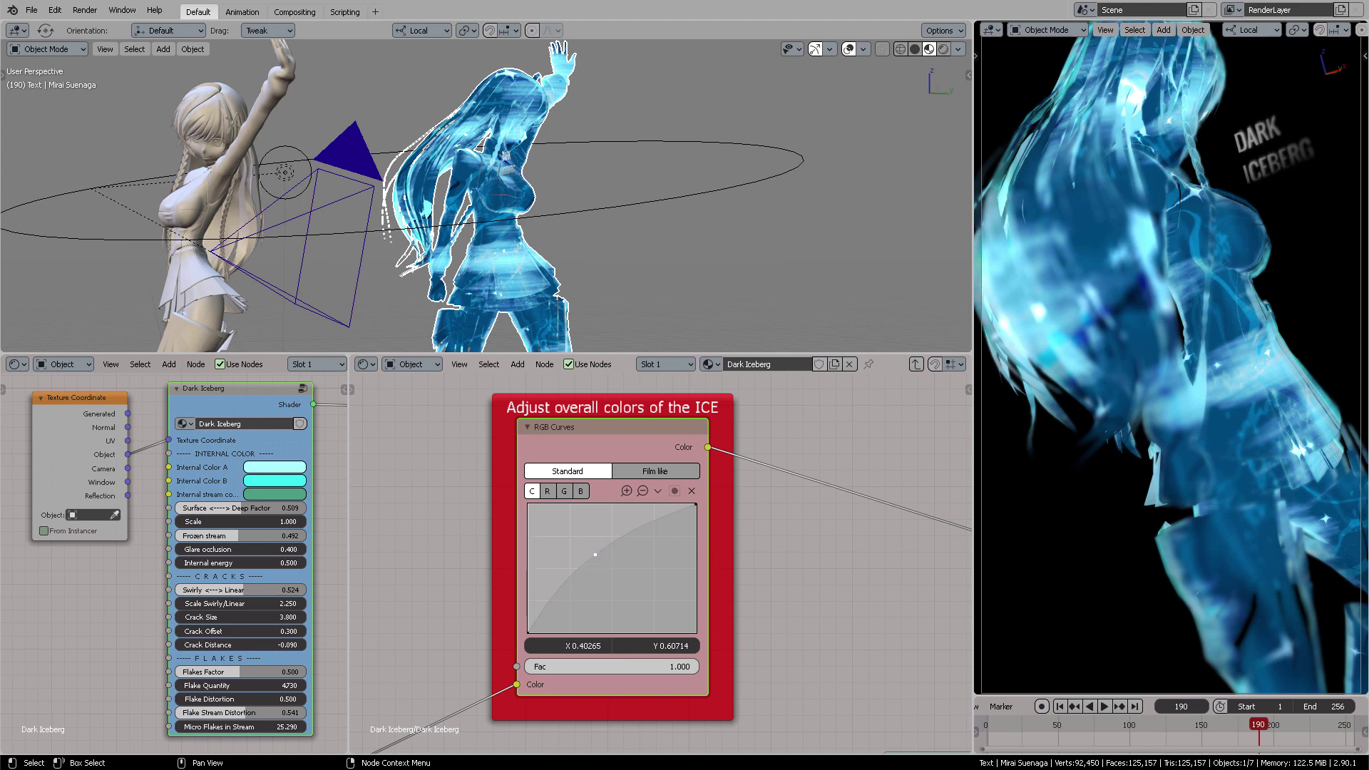
left_click_drag(591, 552, 605, 586)
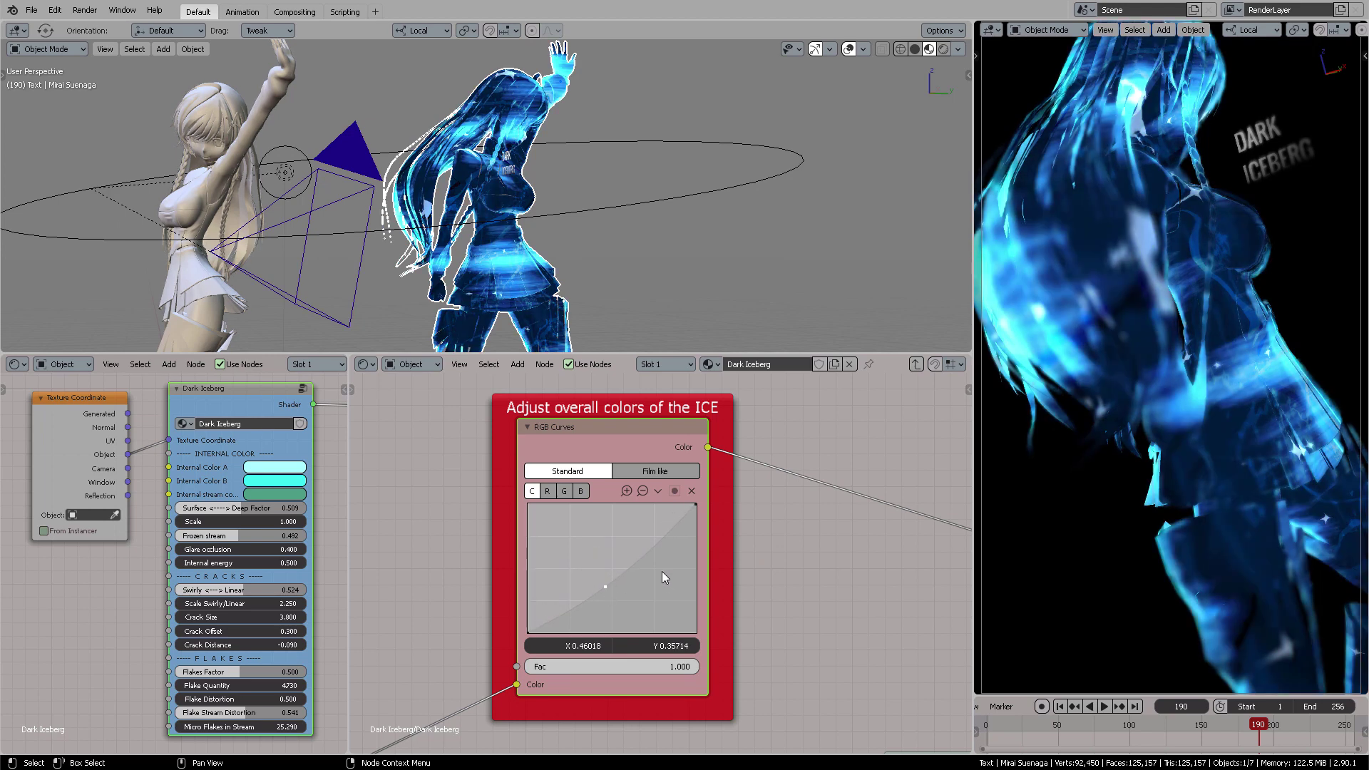
left_click(671, 646)
left_click(586, 647)
left_click(586, 646)
left_click(606, 583)
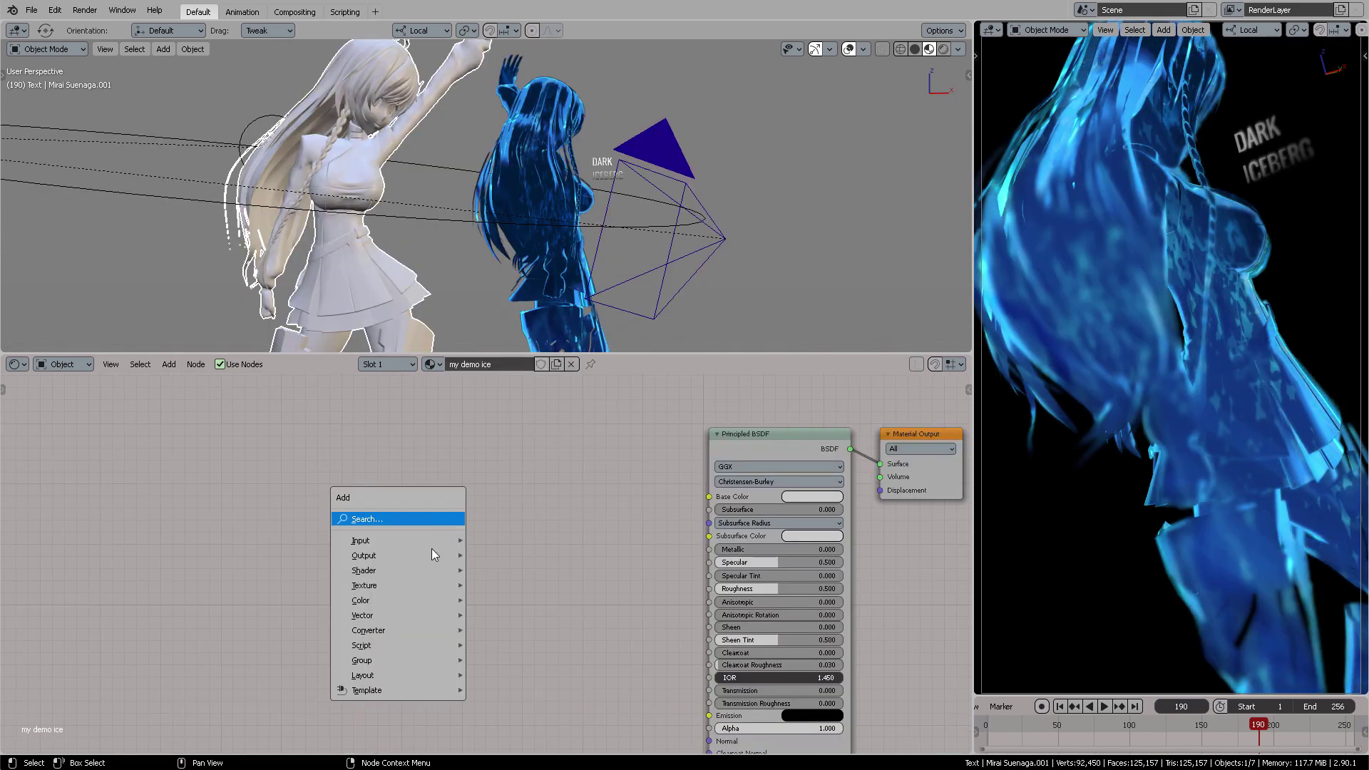
Add a Dark Iceberg group node left of the Principled BSDF and widen it so labels read fully
mouse_move(405, 660)
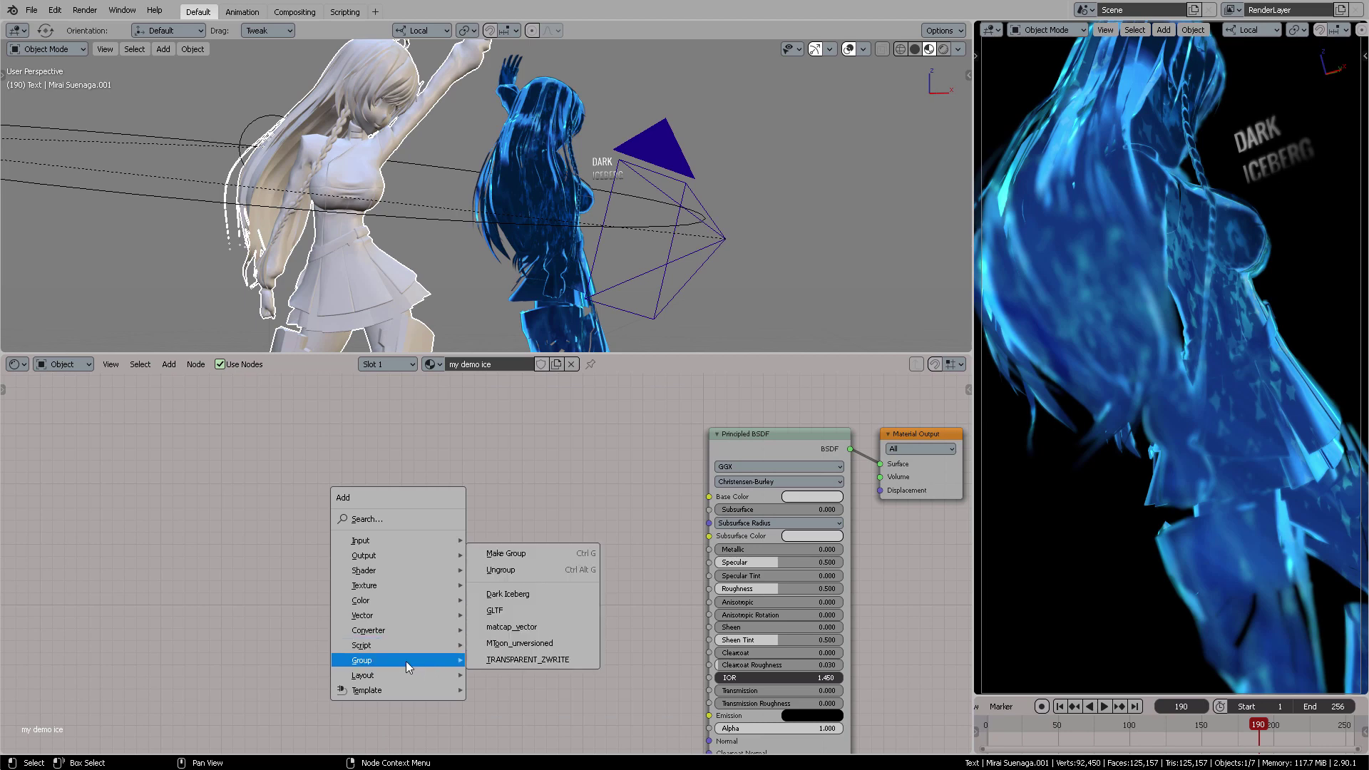
left_click(519, 604)
left_click(501, 421)
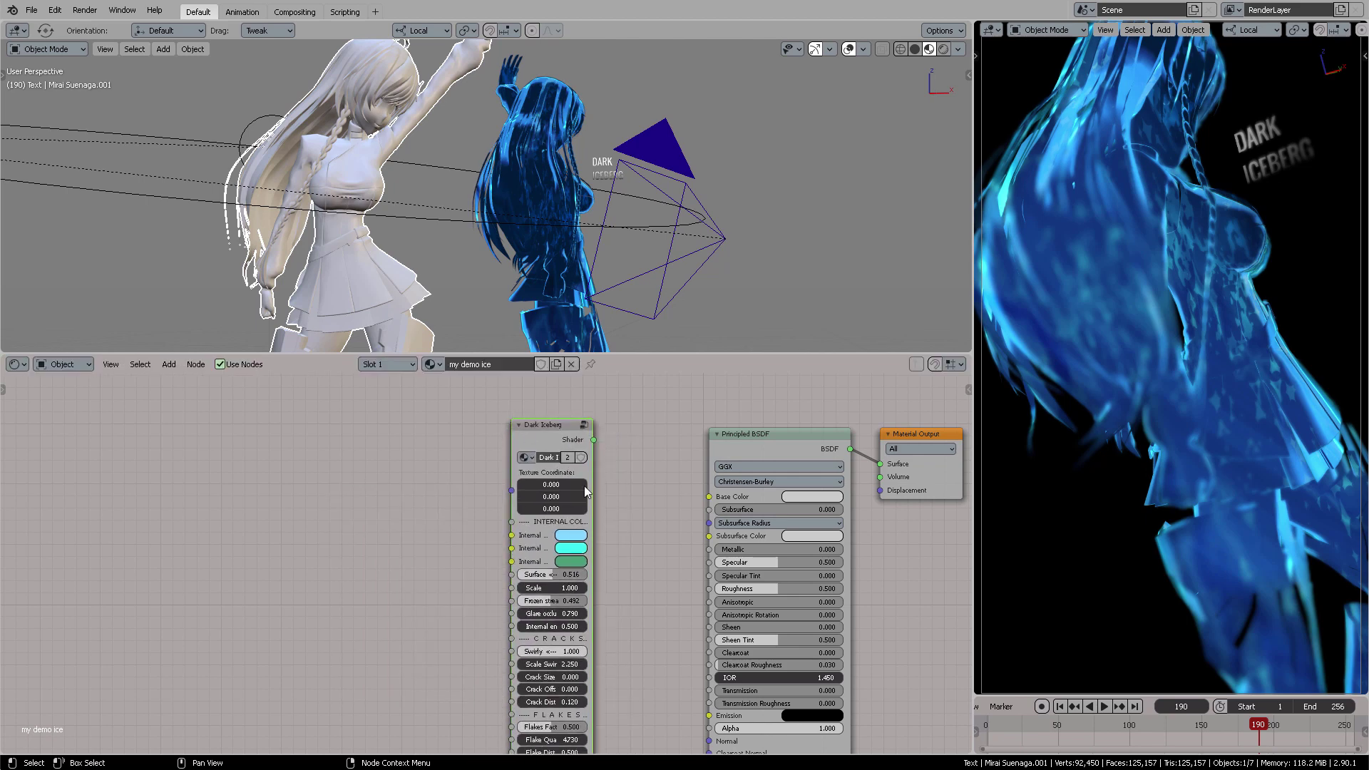
middle_click_drag(584, 486, 510, 455)
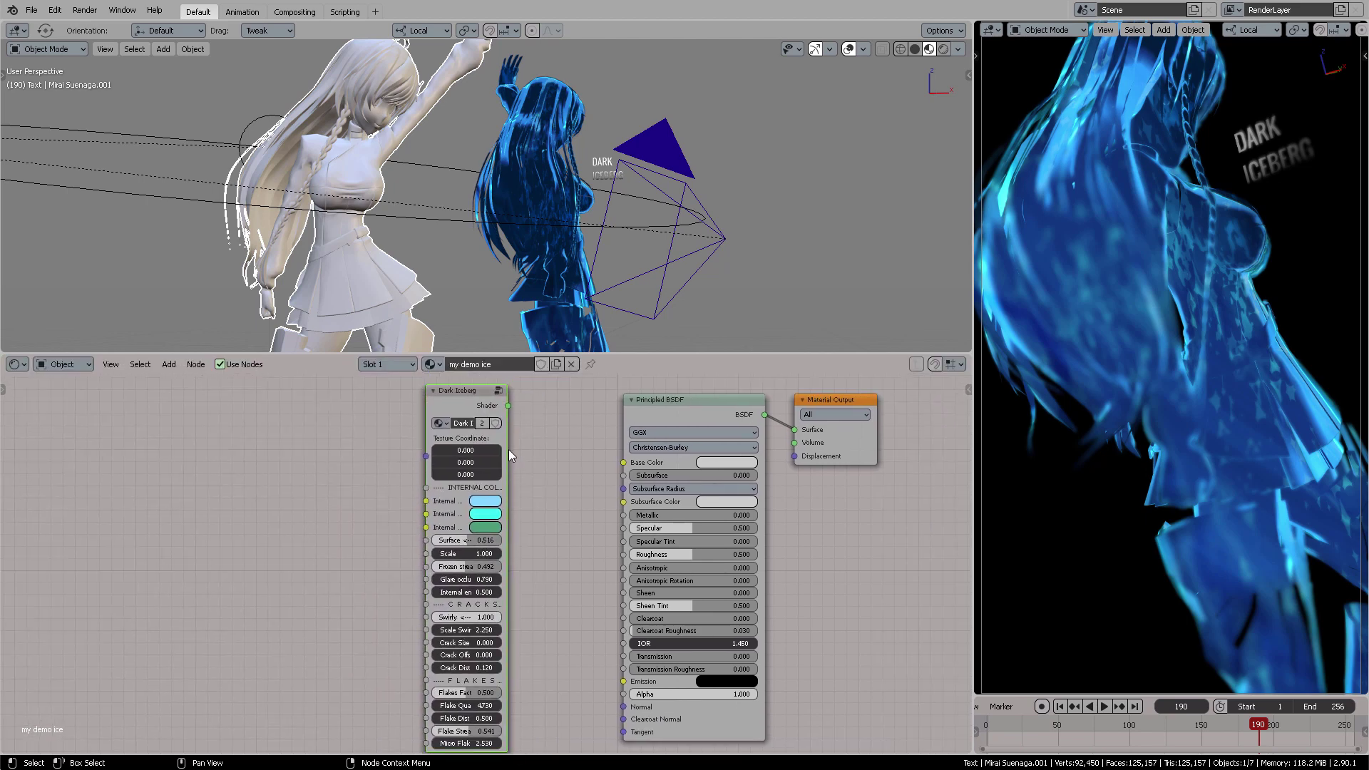
left_click_drag(507, 447, 574, 449)
scroll(582, 446, "up", 3)
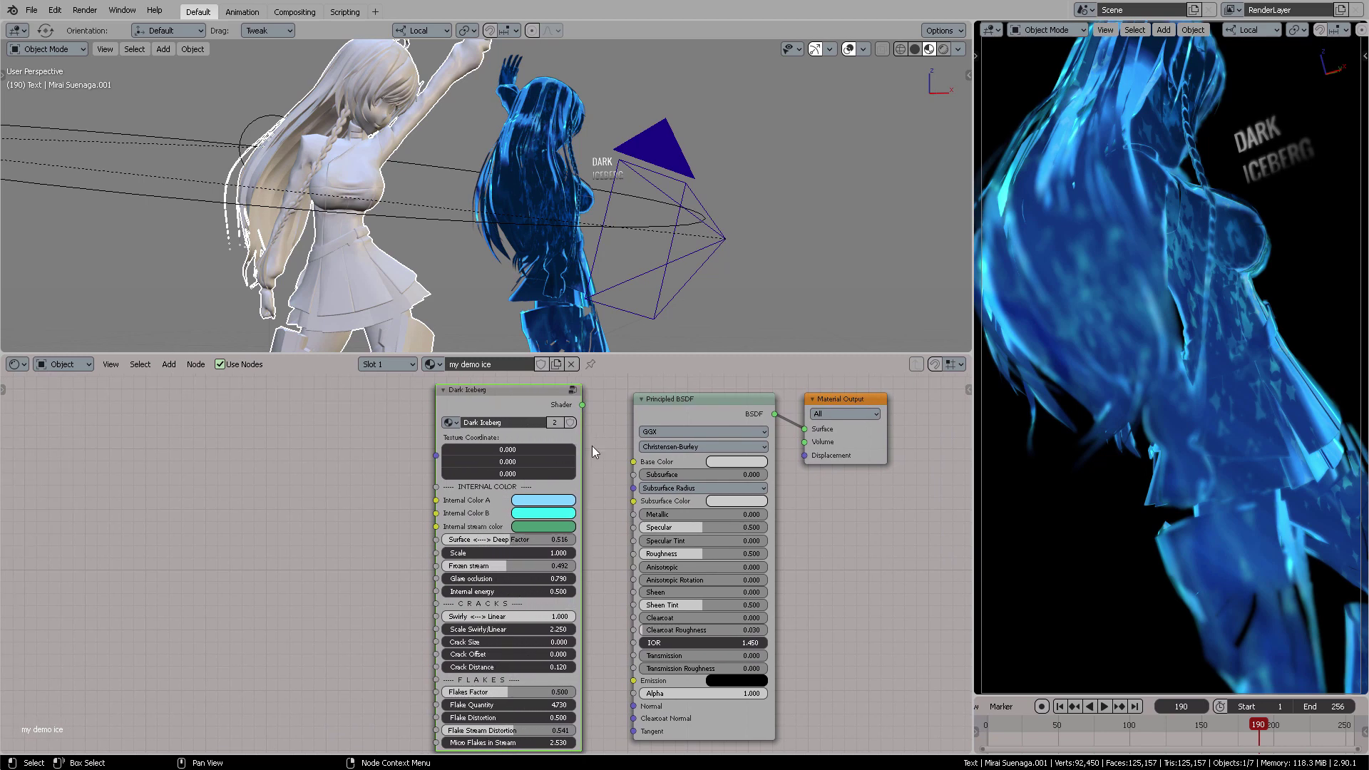
scroll(596, 524, "up", 2)
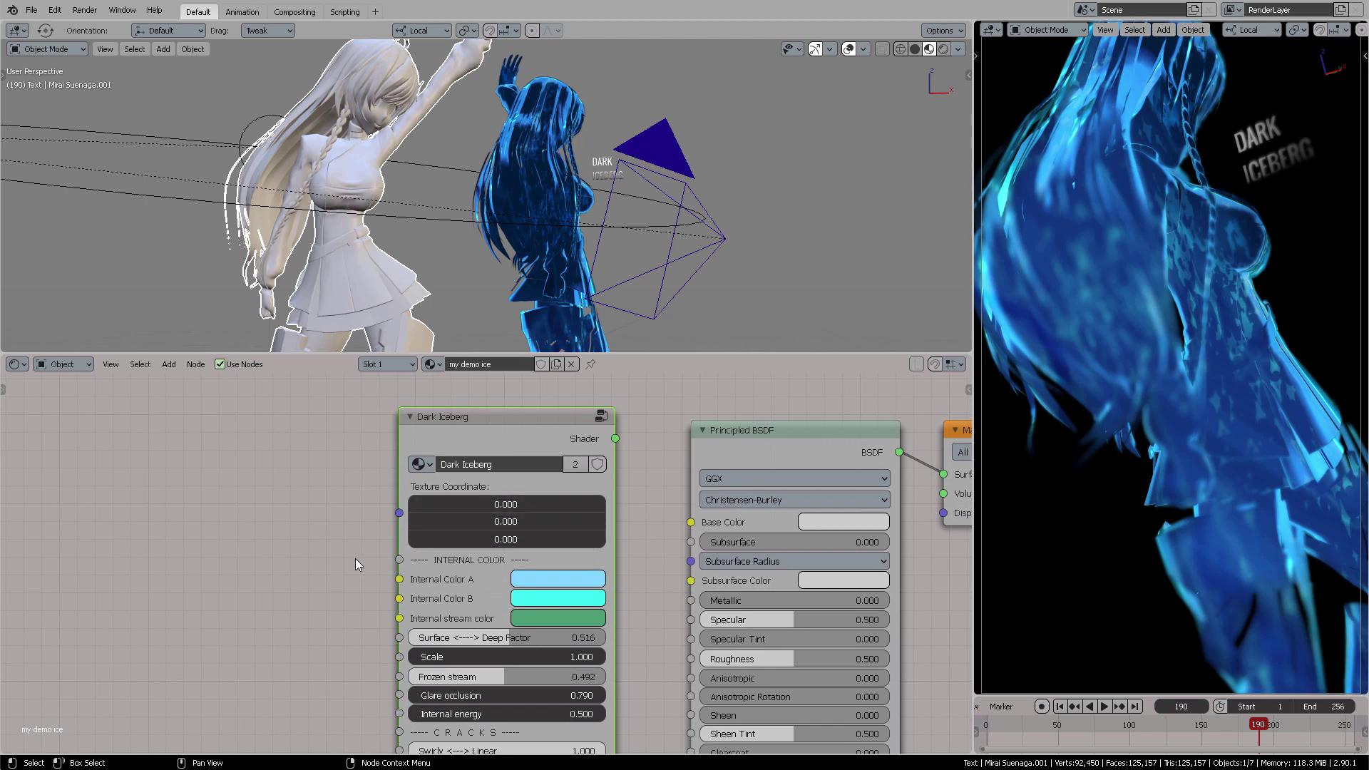
Pull the Principled BSDF out of the output chain and delete it
scroll(354, 559, "down", 2, "shift")
scroll(399, 528, "down", 2, "shift")
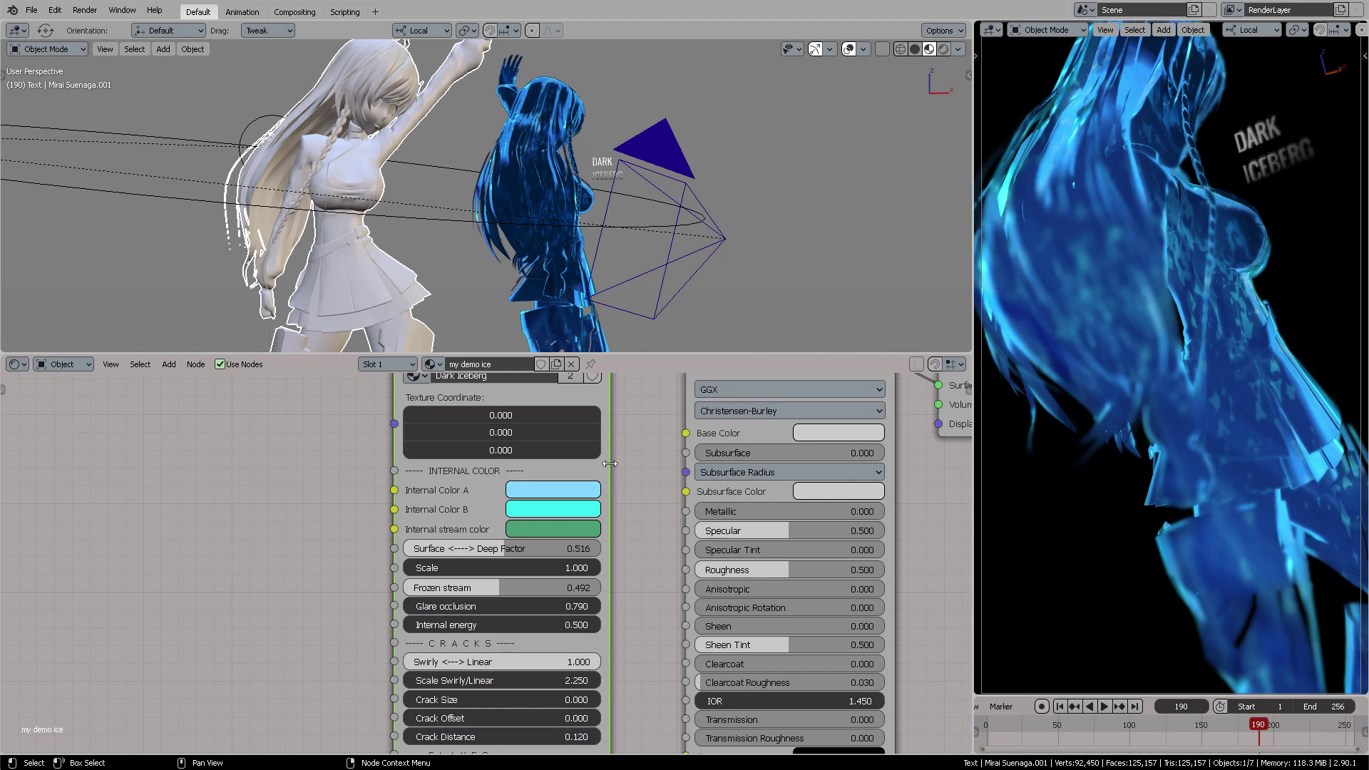
scroll(344, 559, "down", 1, "shift")
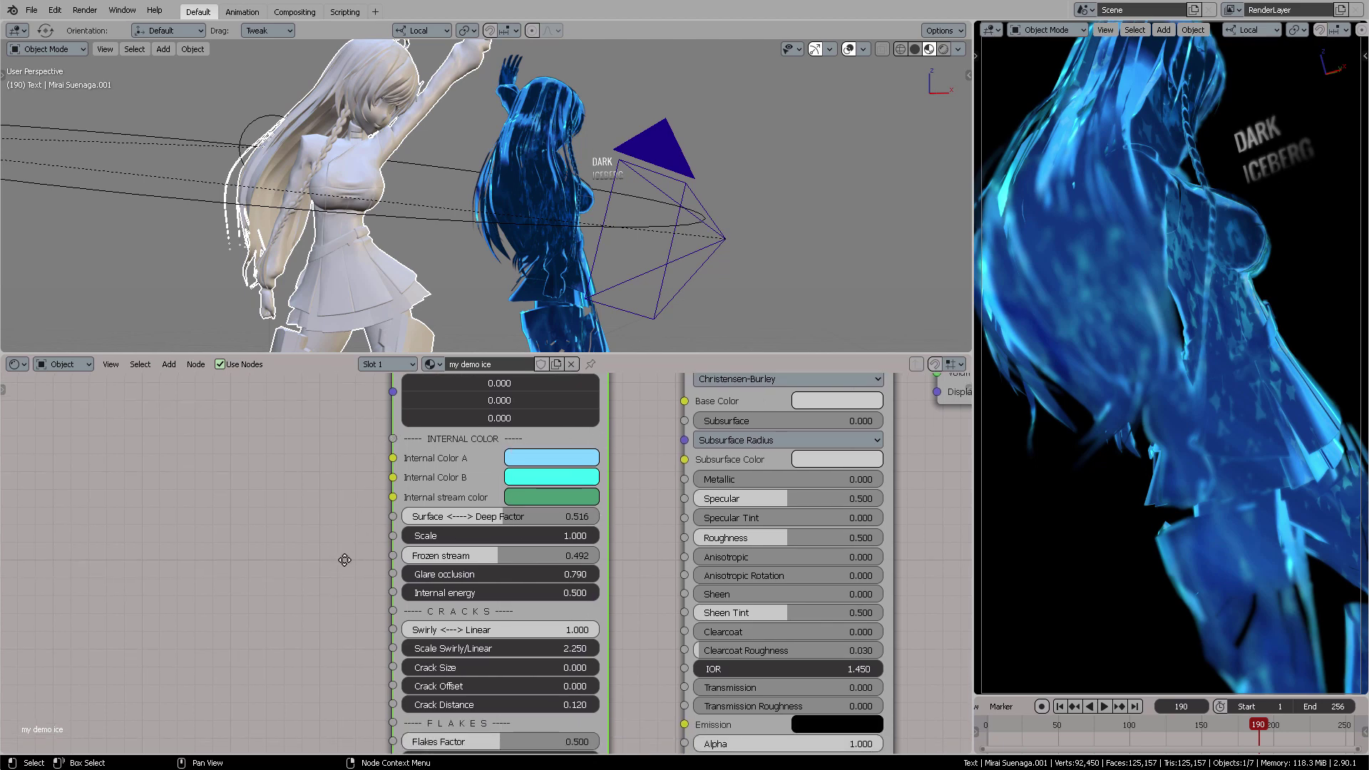
middle_click_drag(344, 560, 341, 560)
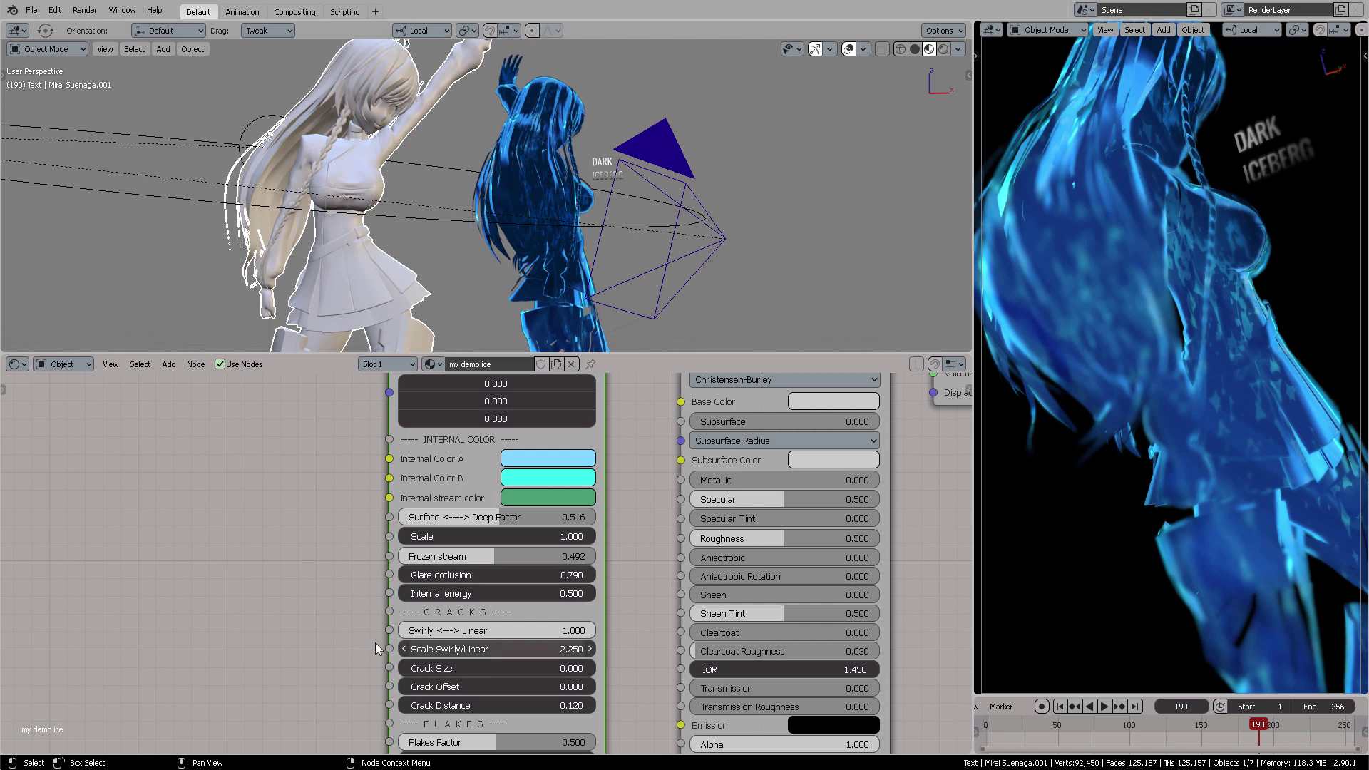
scroll(375, 643, "down", 4, "shift")
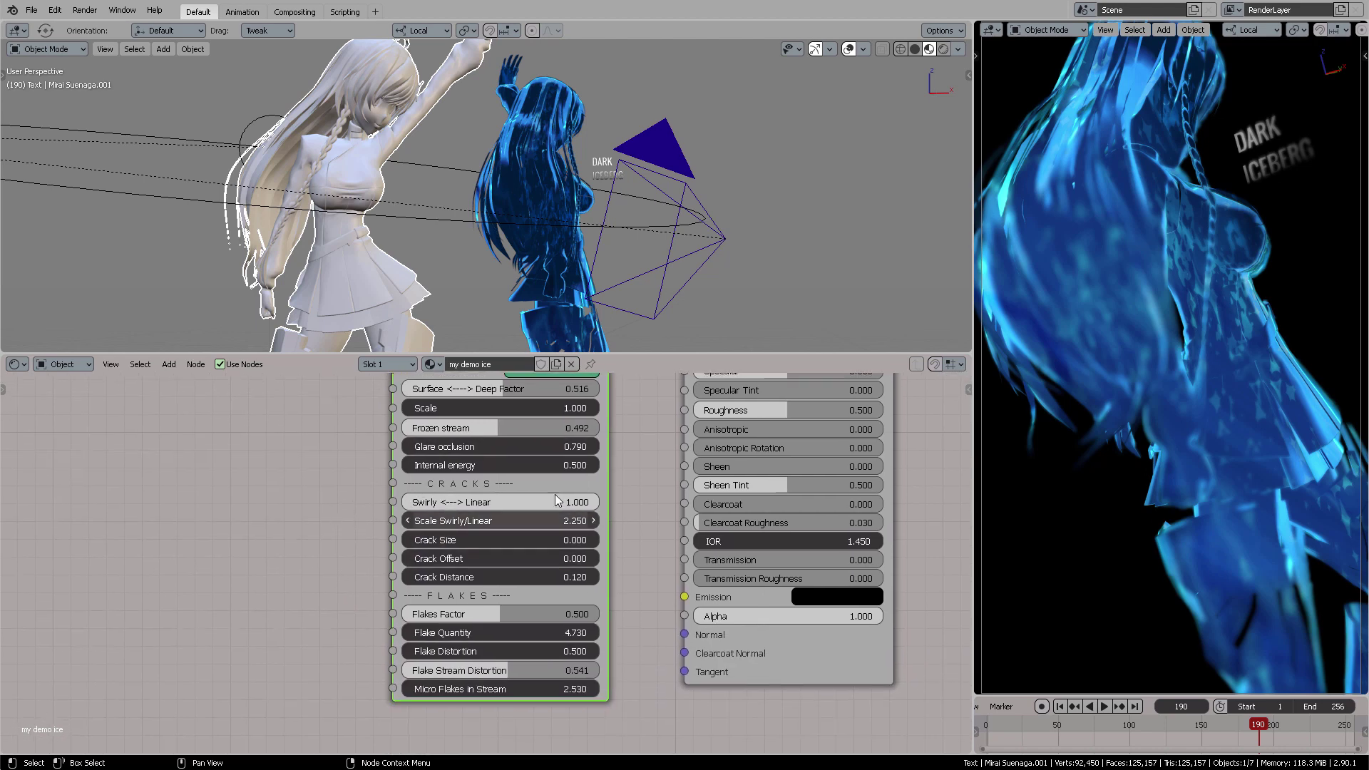
scroll(464, 603, "down", 1, "shift")
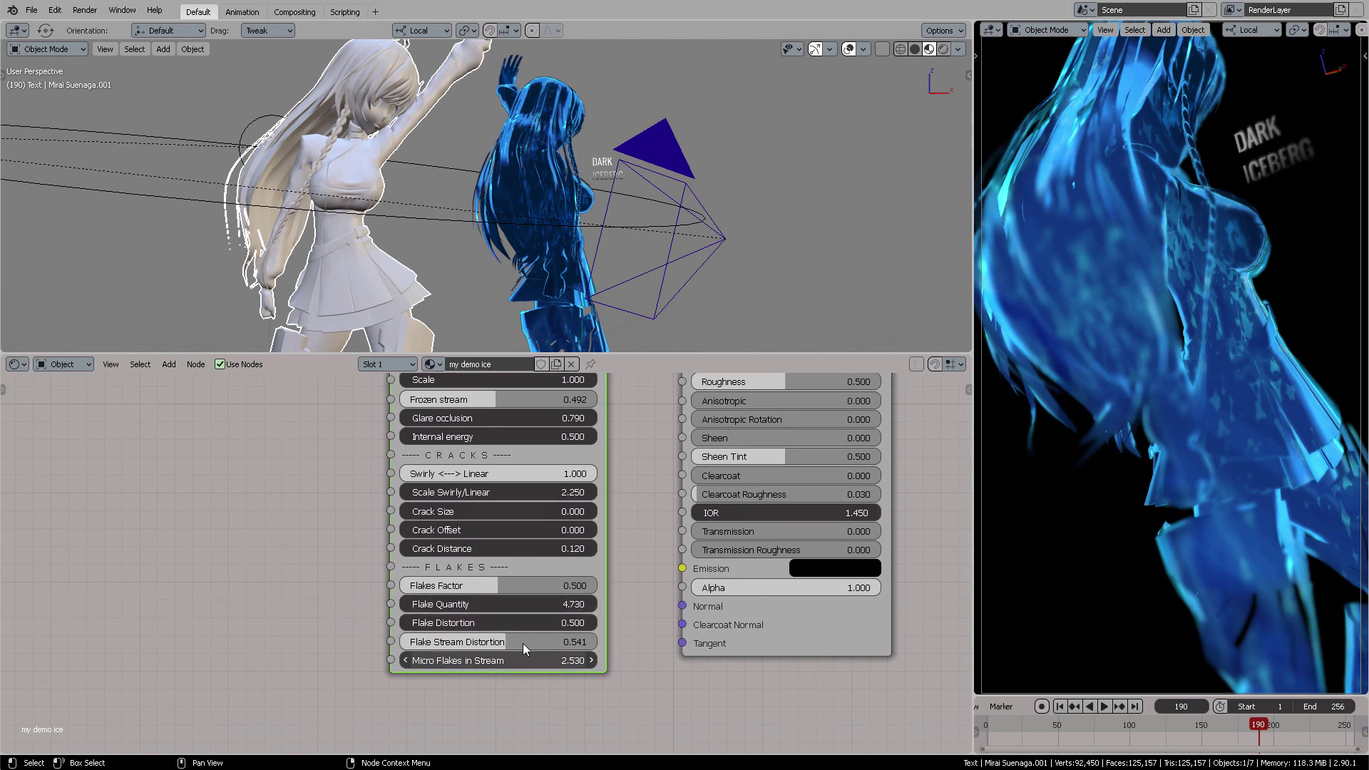
scroll(334, 634, "up", 5, "shift")
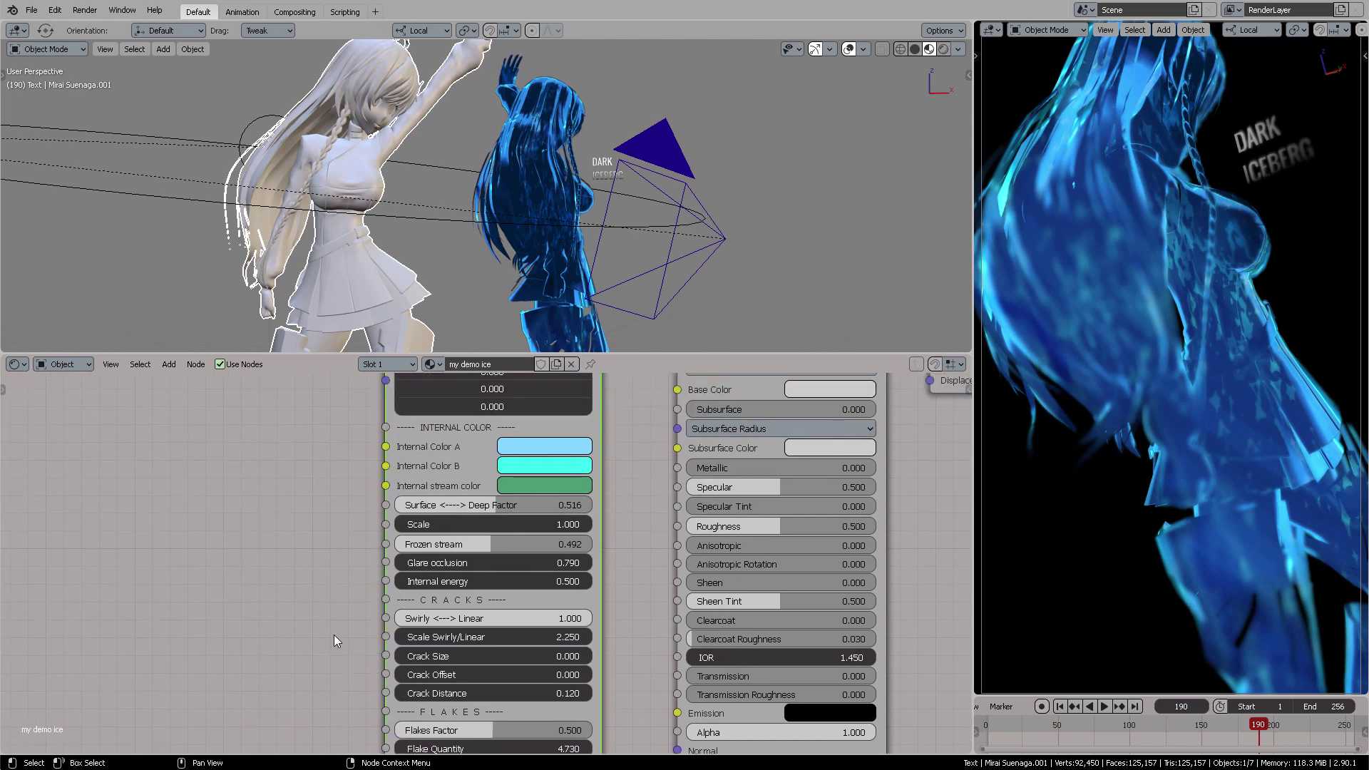
scroll(334, 634, "down", 4)
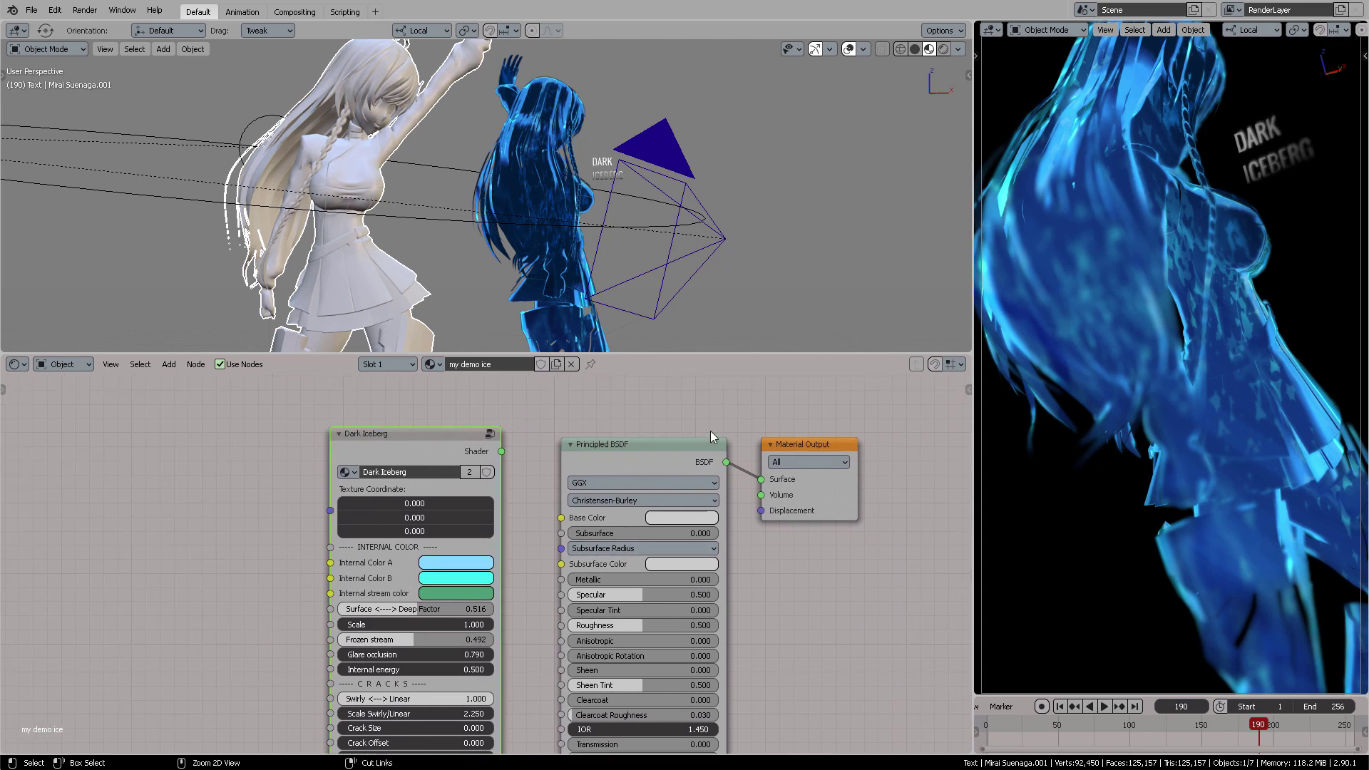
right_click_drag(753, 462, 753, 529, "ctrl")
left_click_drag(682, 487, 673, 492)
key("x")
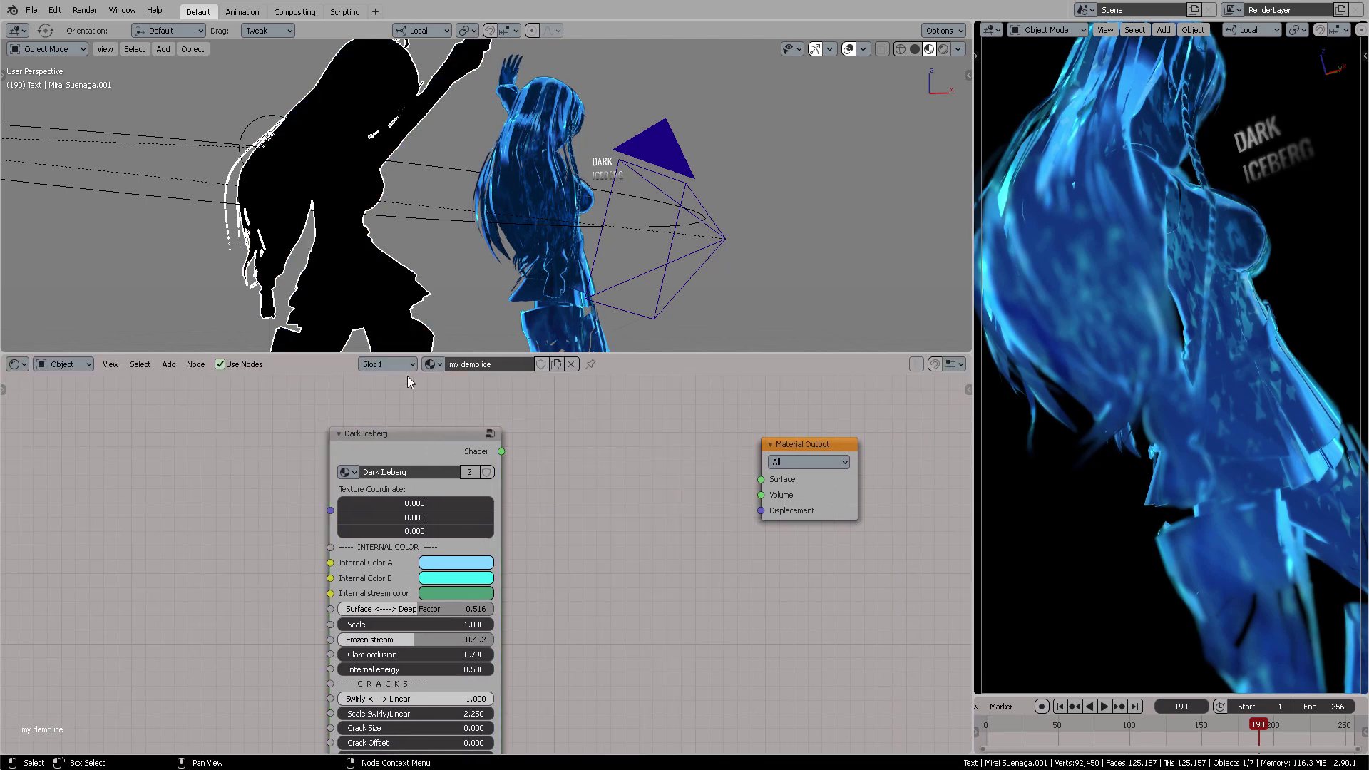
Connect Dark Iceberg's Shader output to the Material Output Surface input
left_click_drag(405, 448, 428, 438)
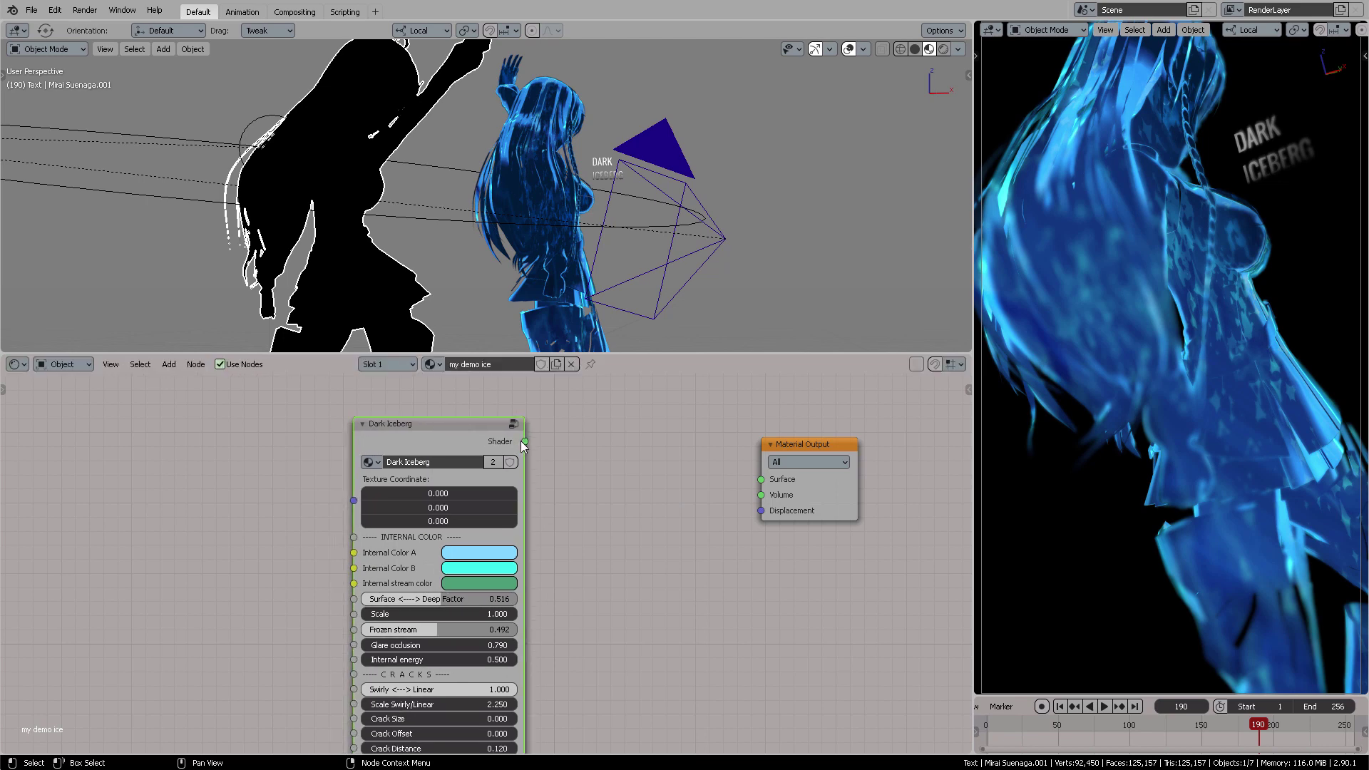
left_click_drag(522, 441, 760, 479)
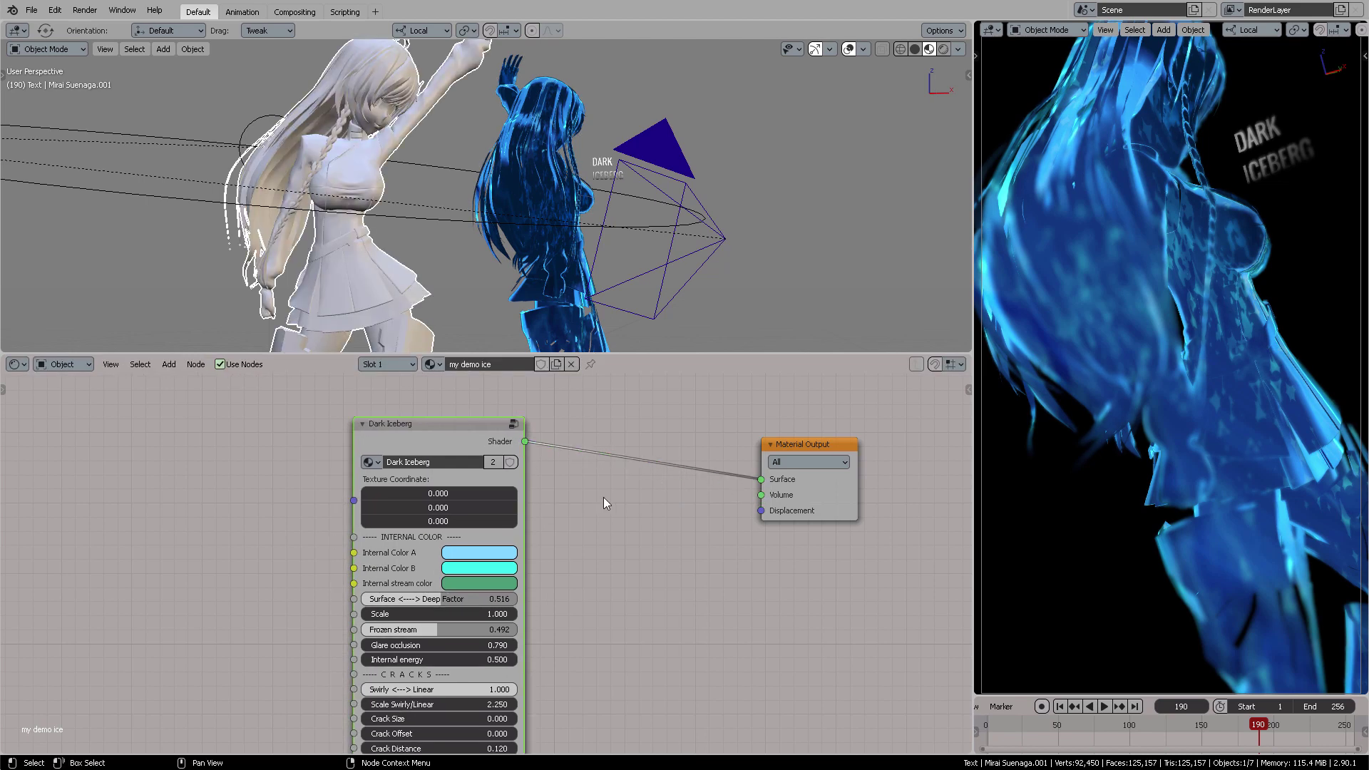
left_click(190, 490)
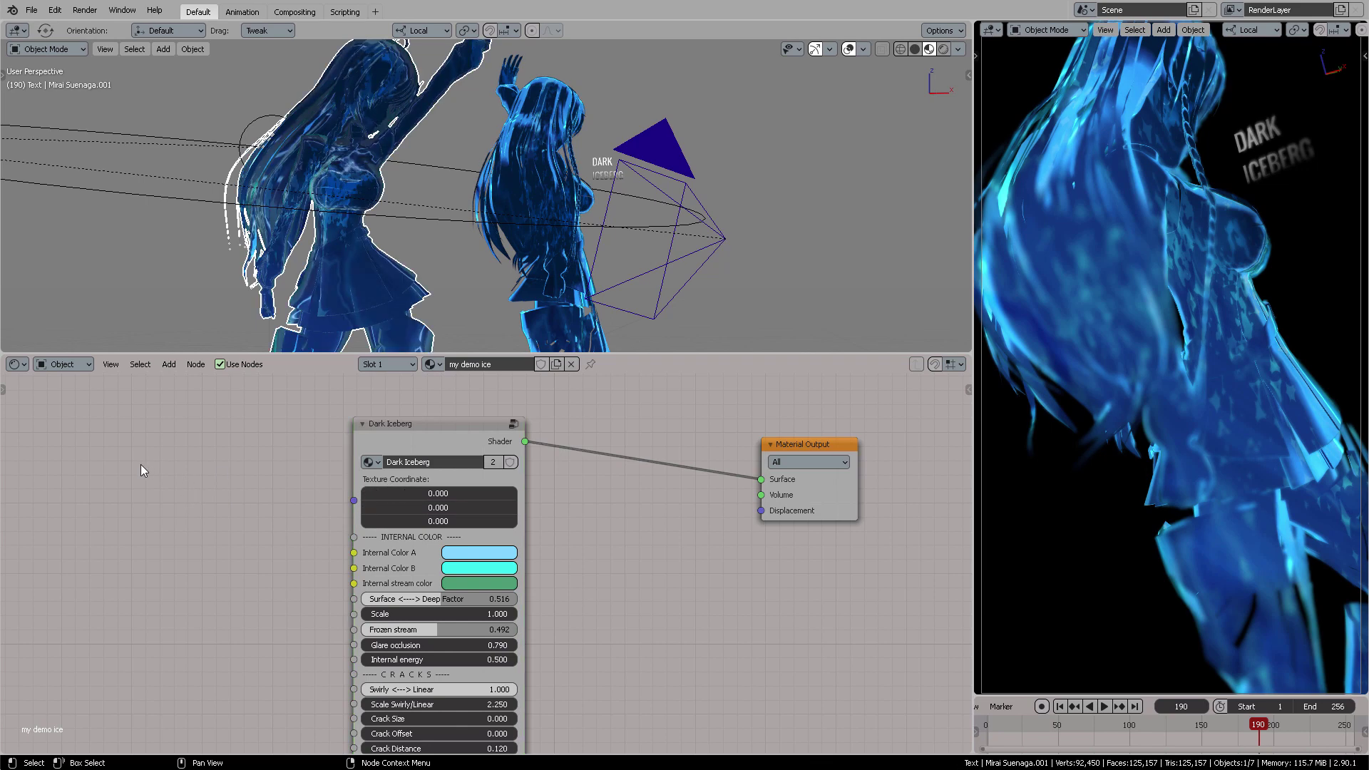
Add a Texture Coordinate node and feed its Object output into Dark Iceberg's Texture Coordinate input
key("shift+a")
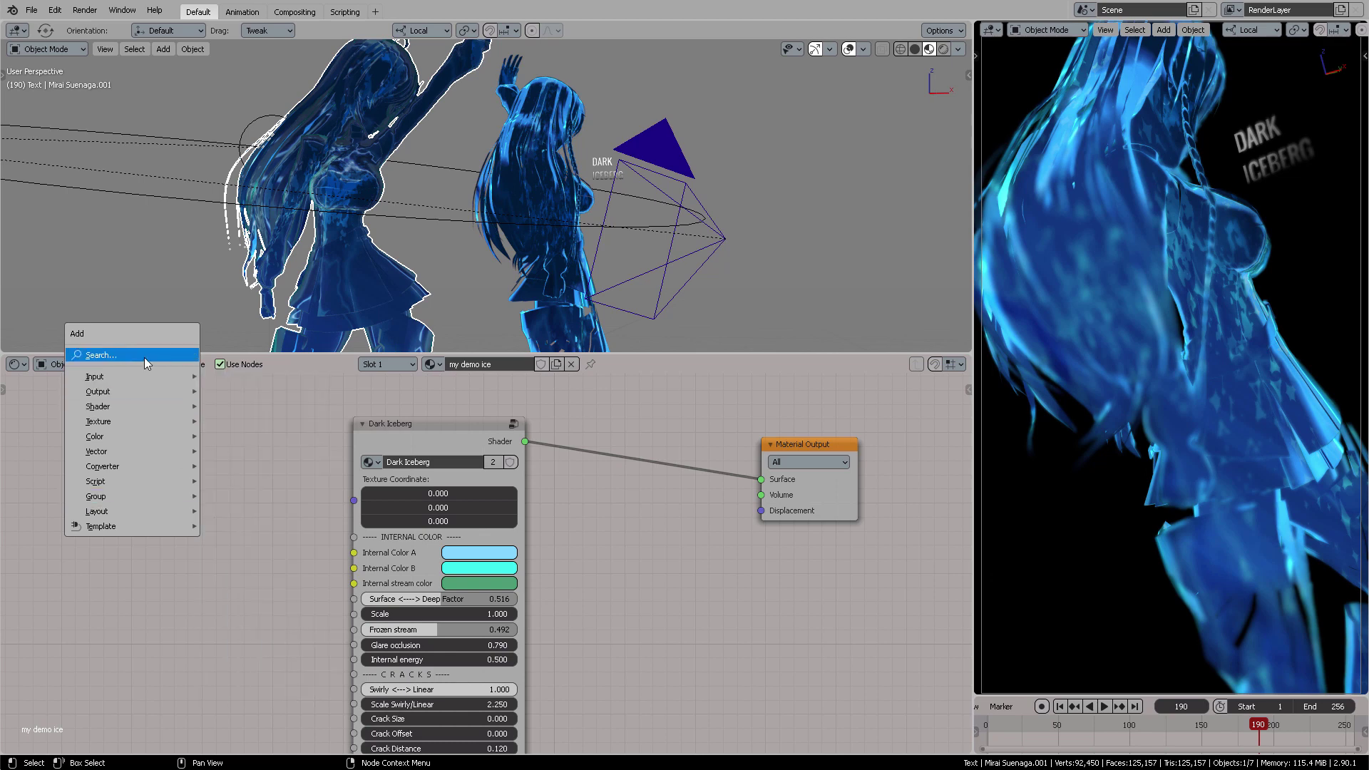
left_click(144, 357)
type("text")
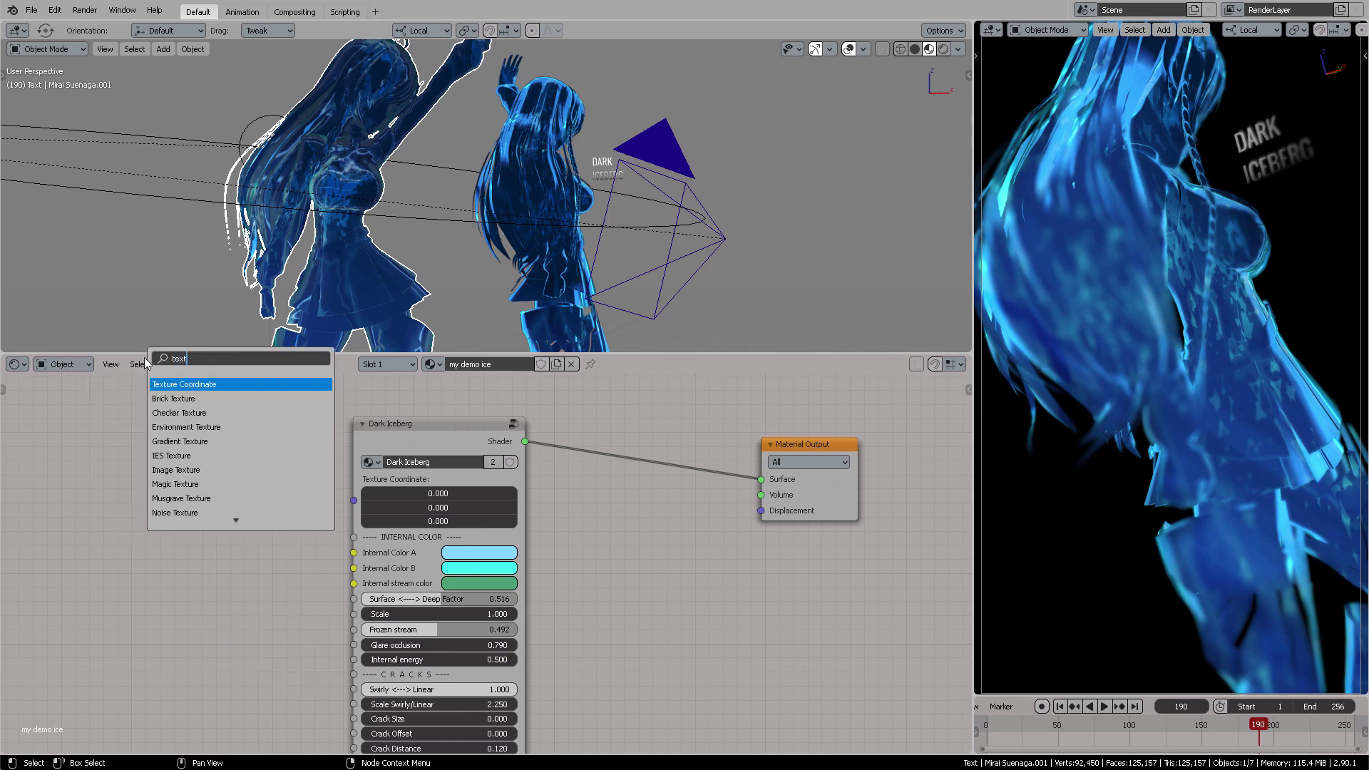
key("Return")
left_click(257, 511)
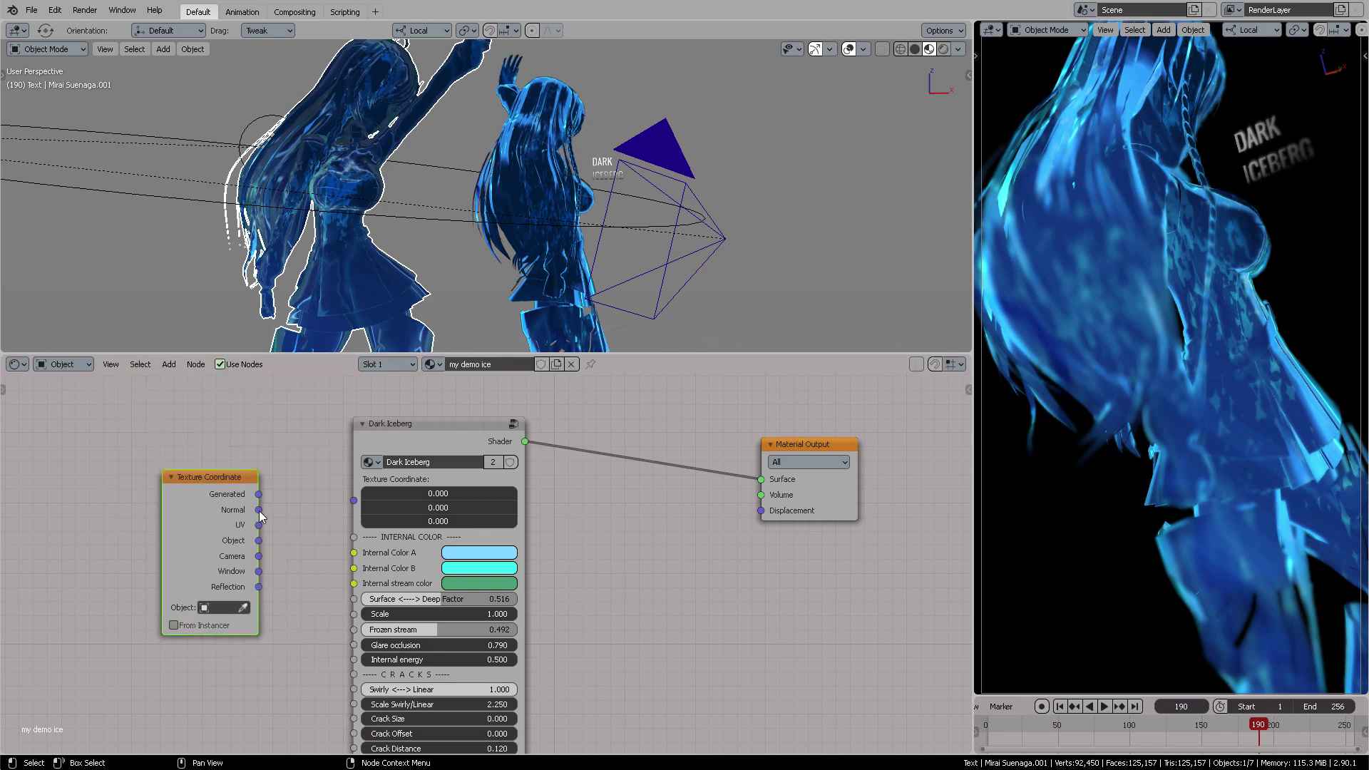
left_click_drag(259, 541, 290, 507)
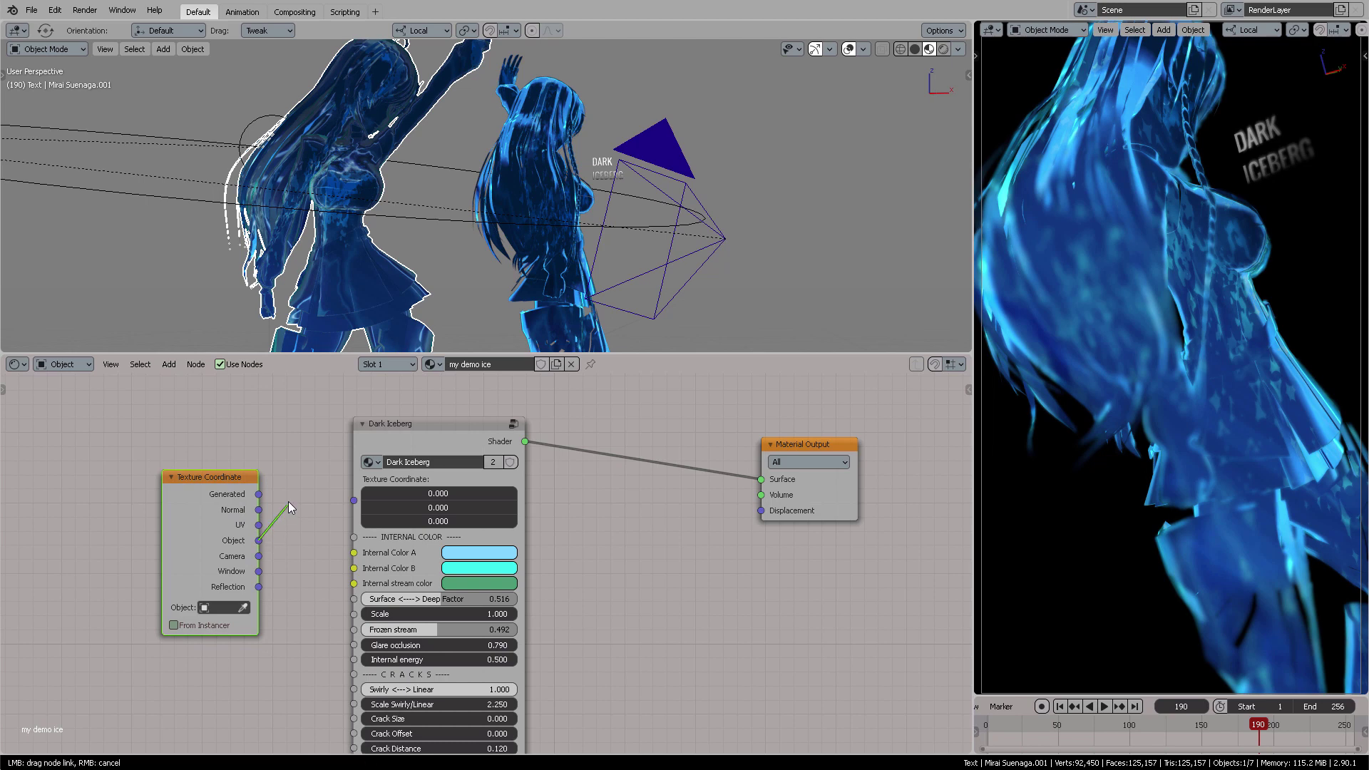
left_click_drag(352, 499, 353, 500)
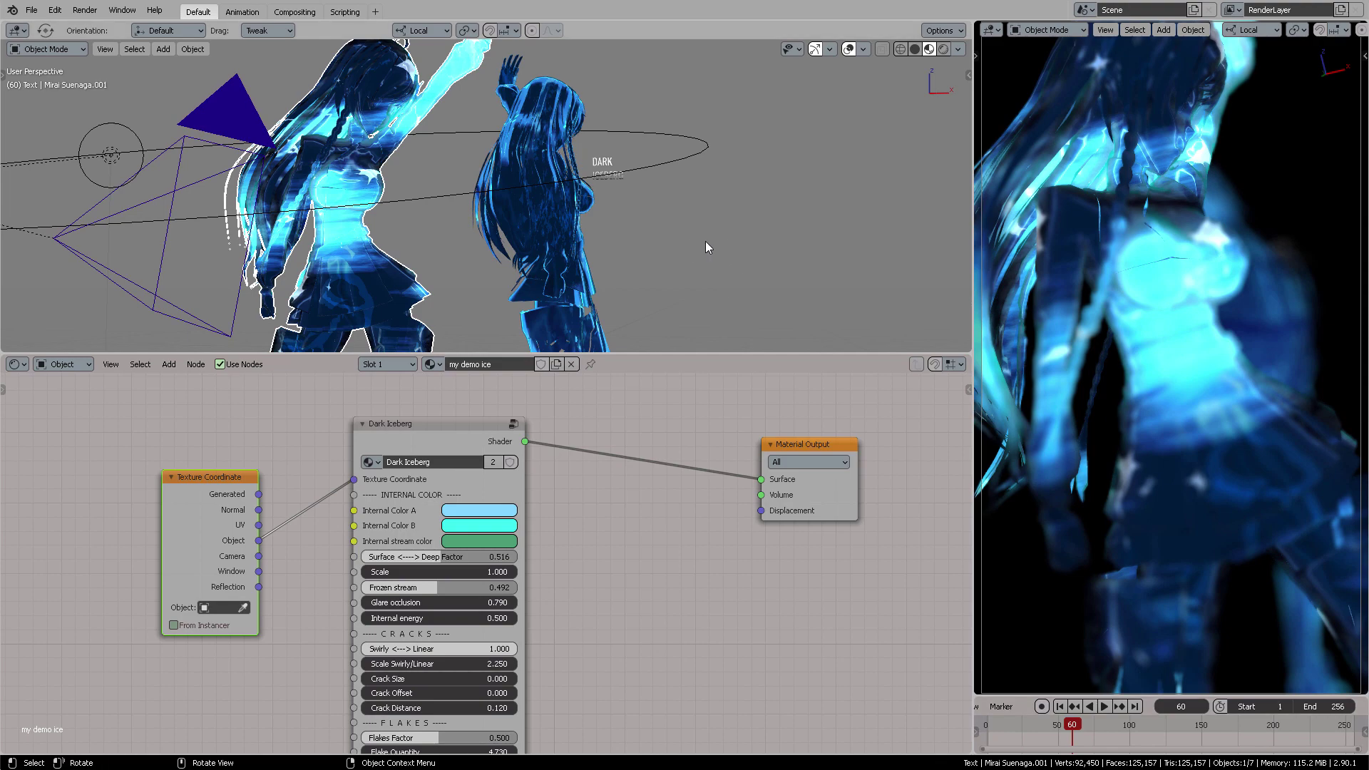
middle_click_drag(704, 241, 459, 207)
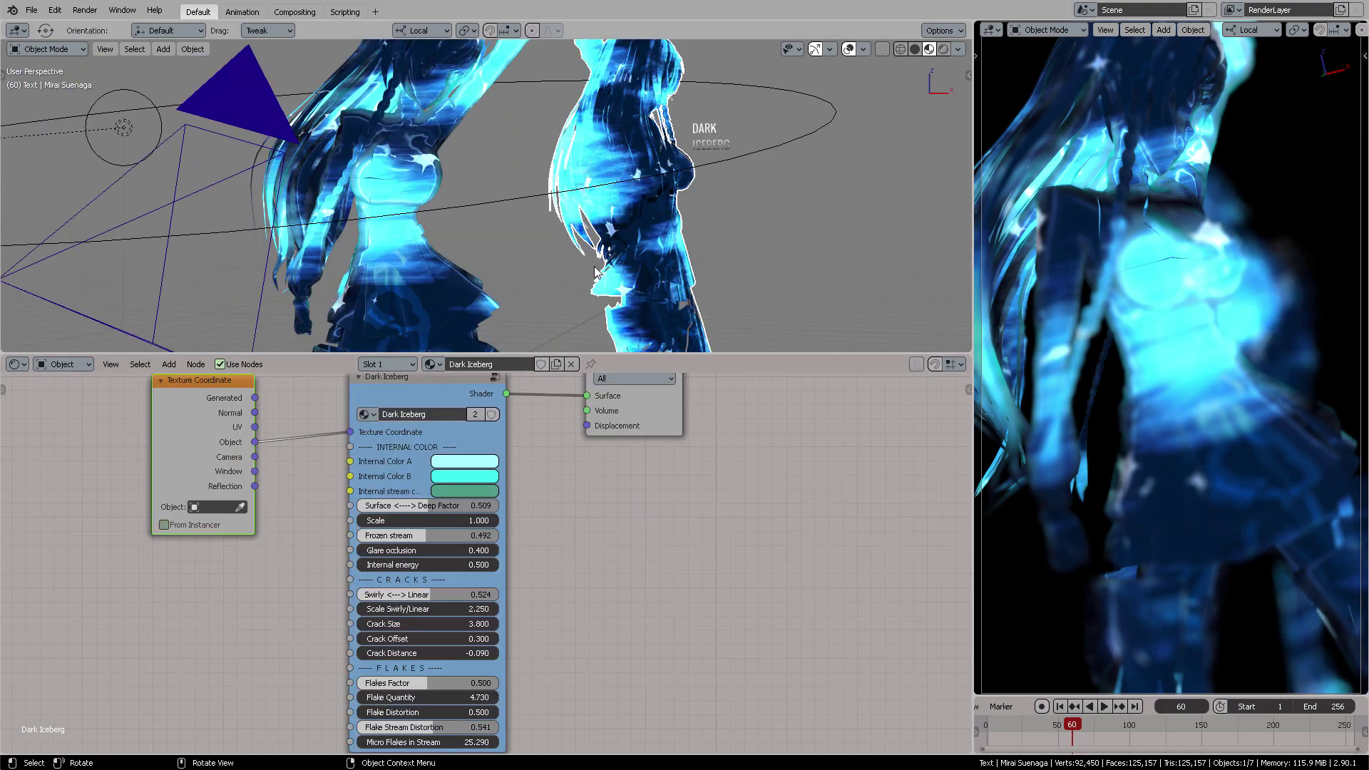
middle_click_drag(603, 249, 574, 179)
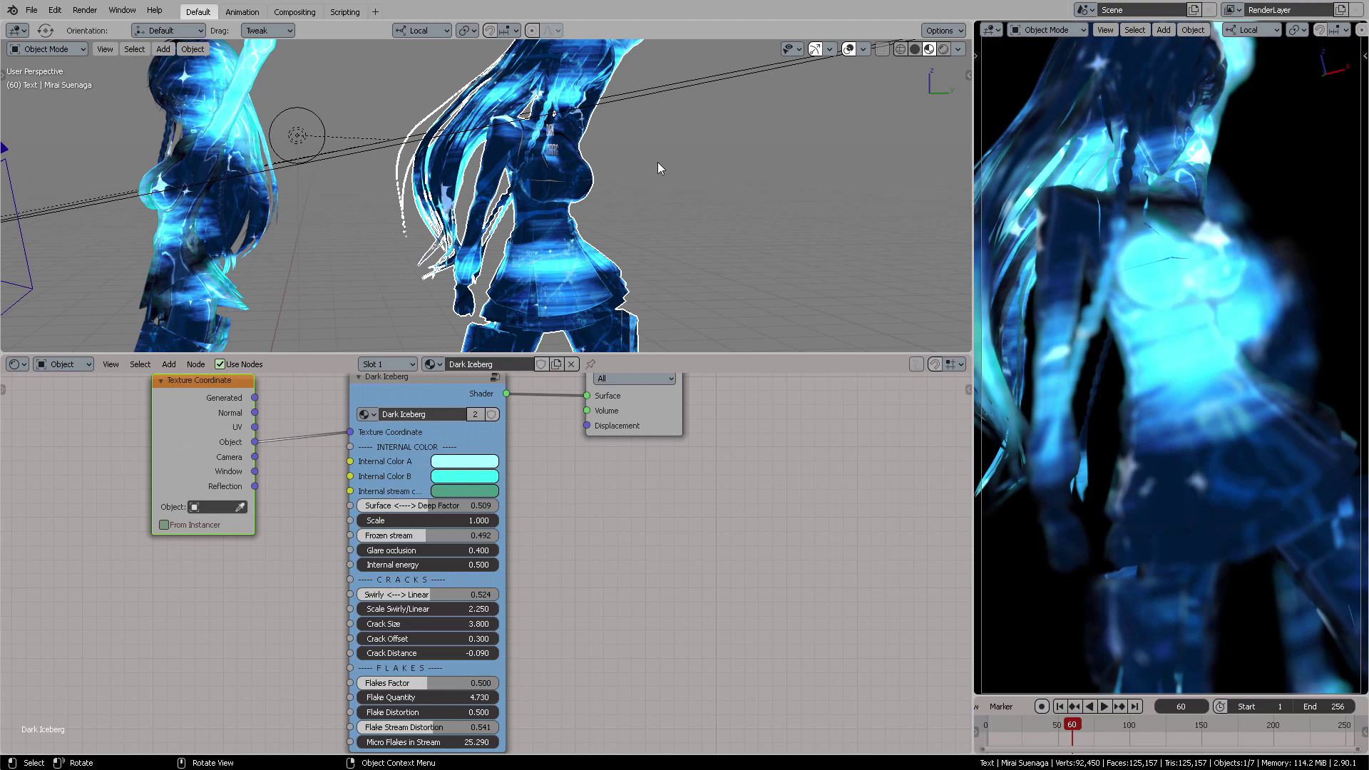
middle_click_drag(659, 169, 427, 165)
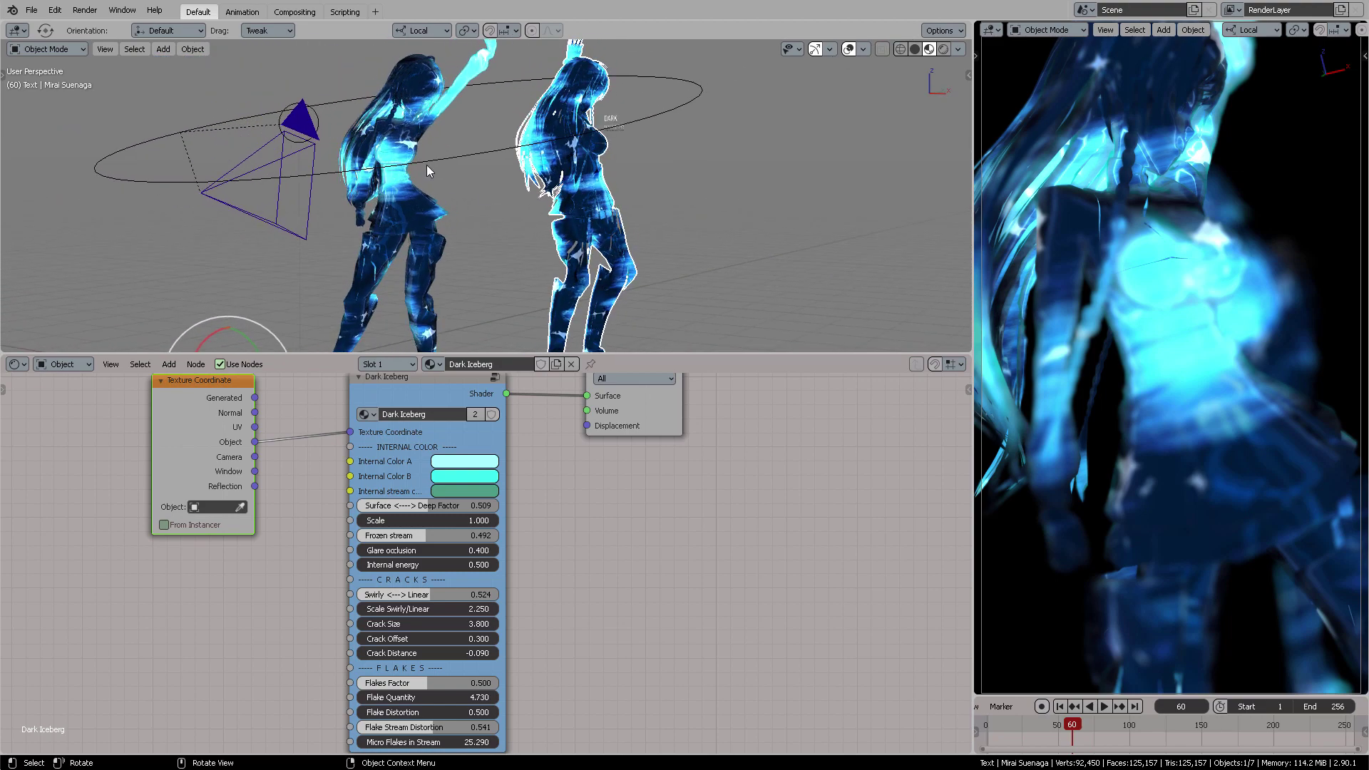
Select each character to compare the my demo ice and original Dark Iceberg node trees
left_click(404, 199)
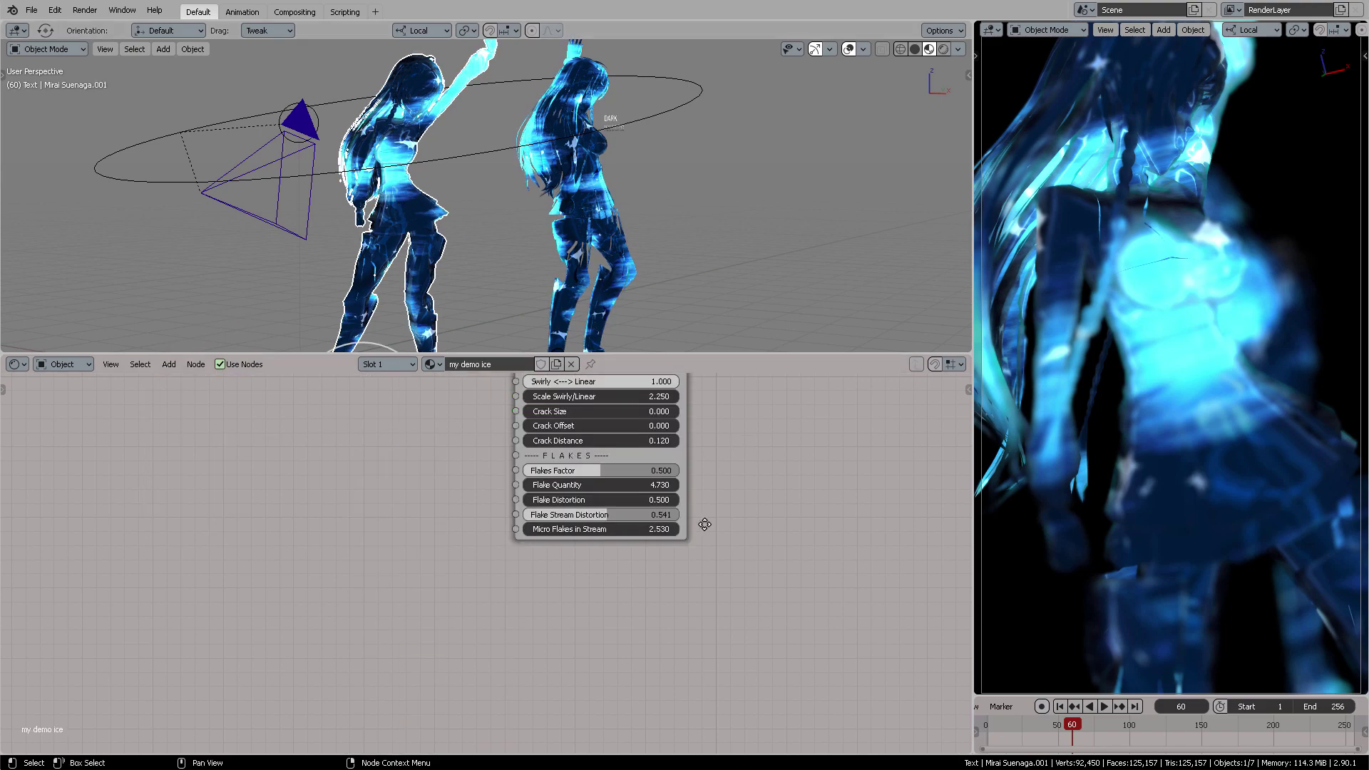
key("Home")
left_click(603, 236)
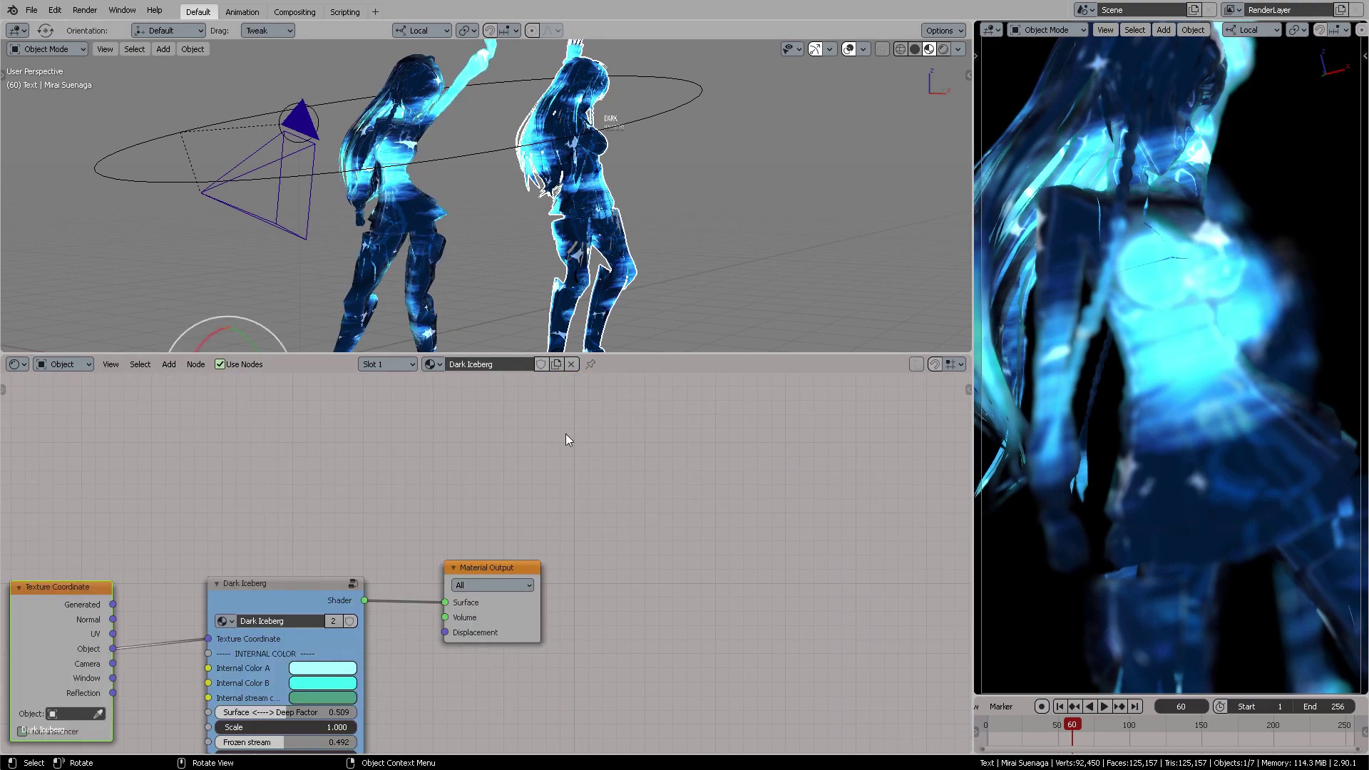
key("Home")
mouse_move(752, 470)
middle_mouse_down()
mouse_move(725, 483)
mouse_move(727, 468)
middle_mouse_up()
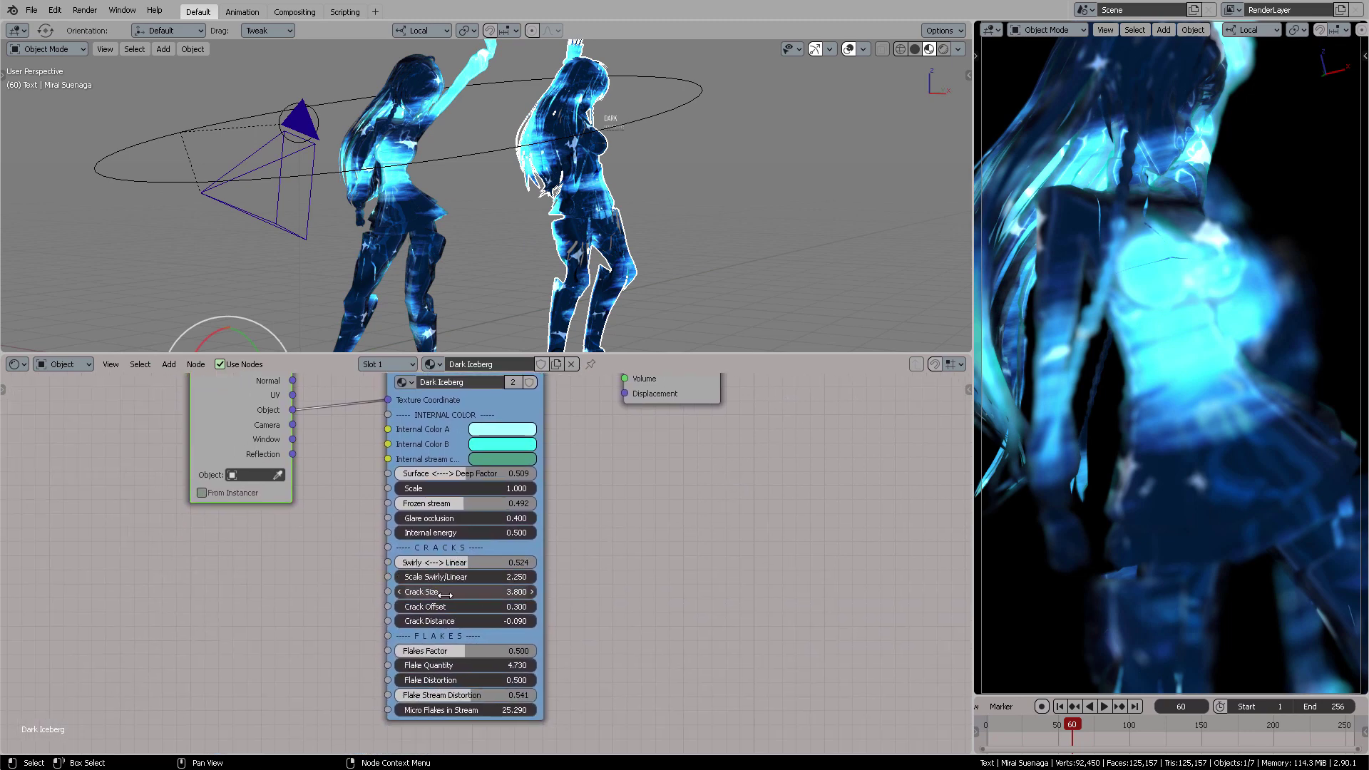
In my demo ice, set Crack Size to 3.800 and Micro Flakes in Stream to 25.290
left_click(428, 233)
middle_click_drag(449, 502, 306, 627)
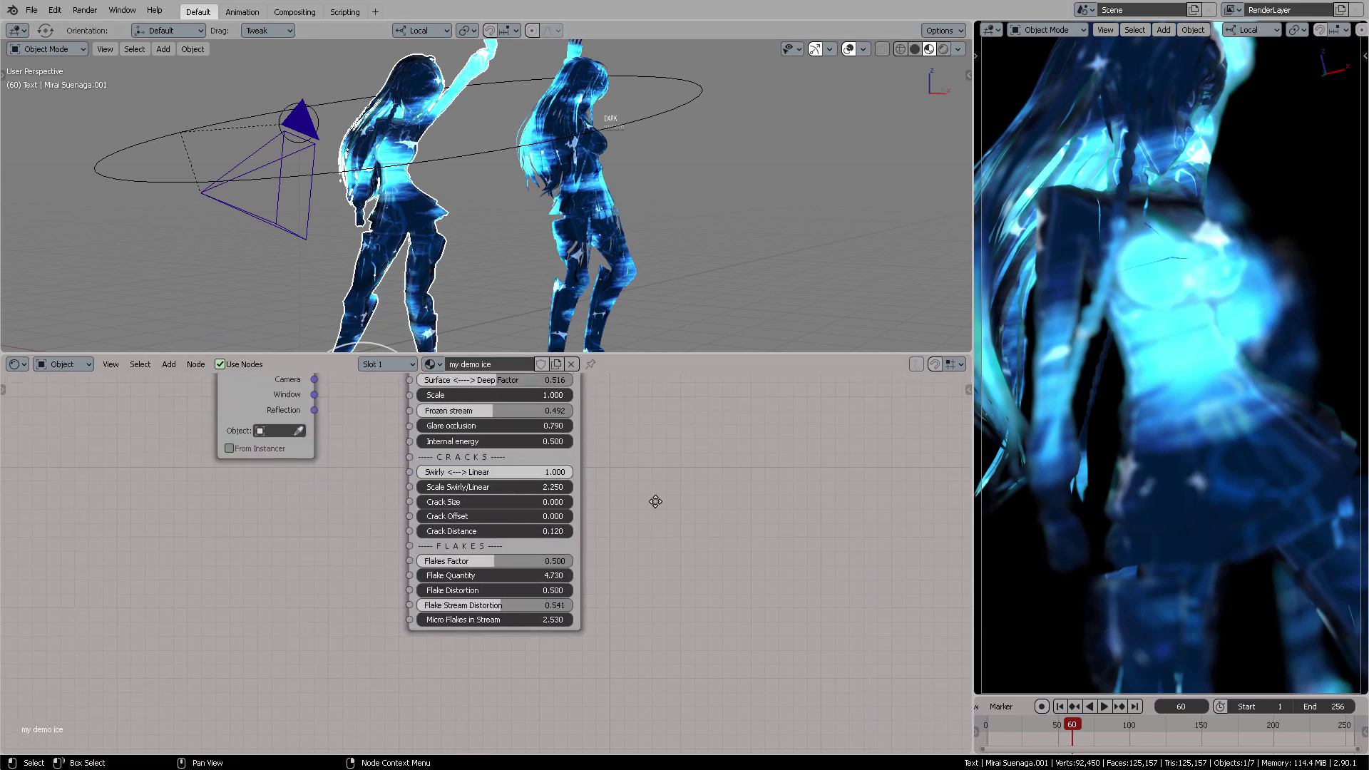
middle_click_drag(668, 477, 608, 552)
left_click(478, 581)
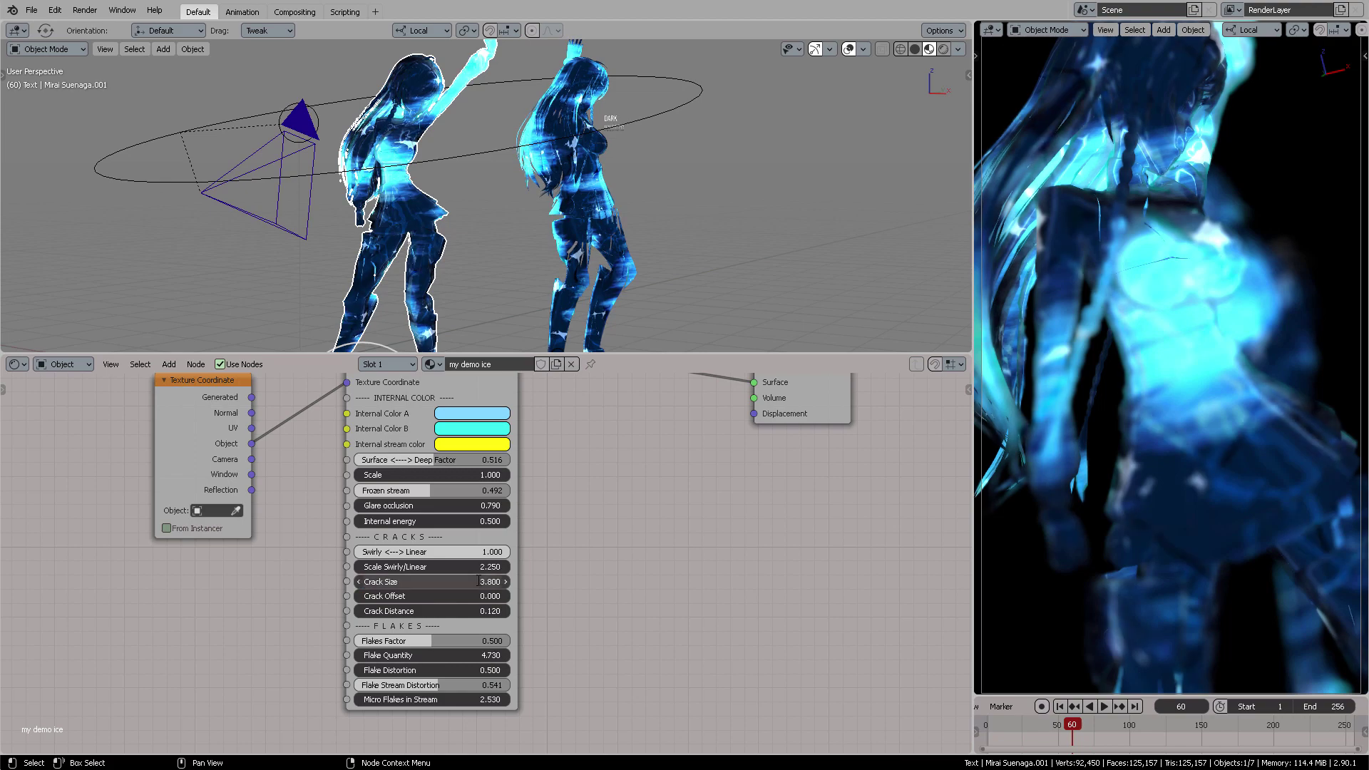
key("Return")
middle_click_drag(460, 245, 465, 470)
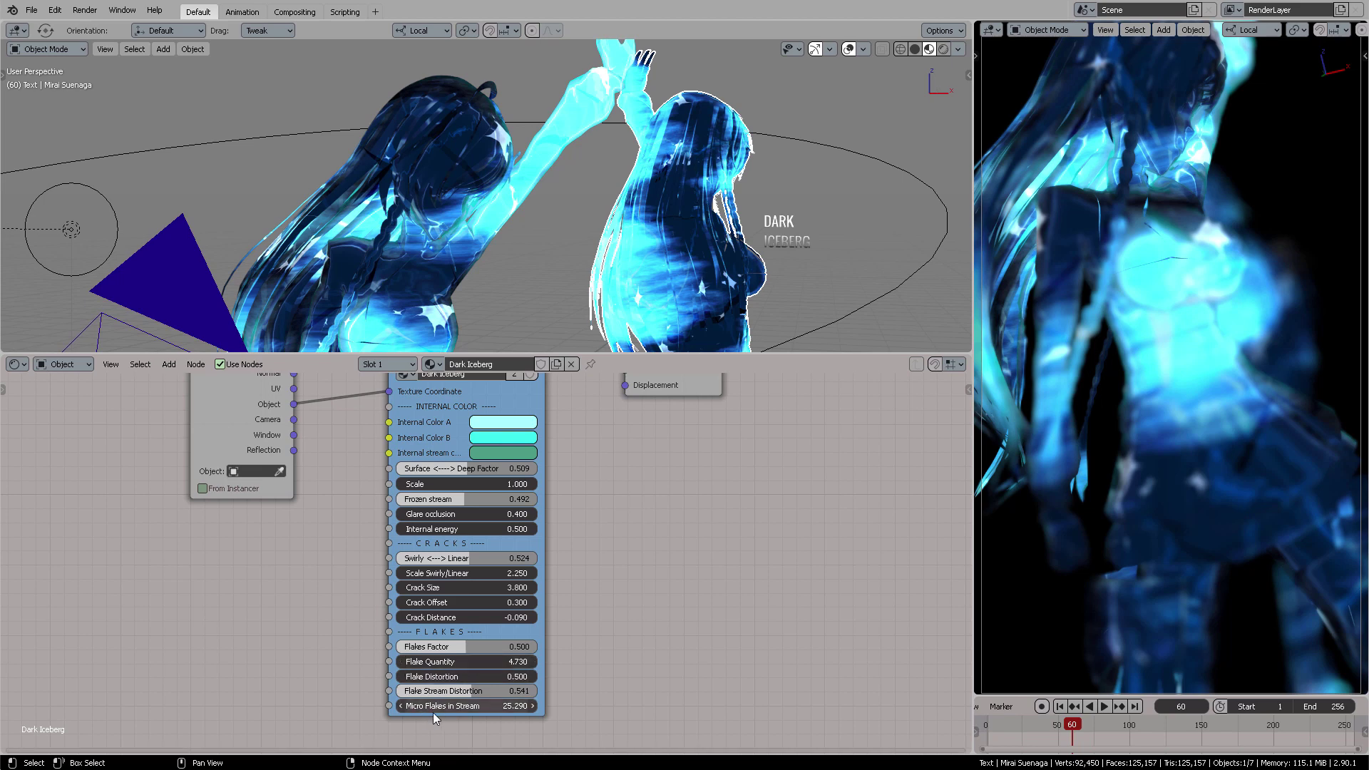
left_click(514, 706)
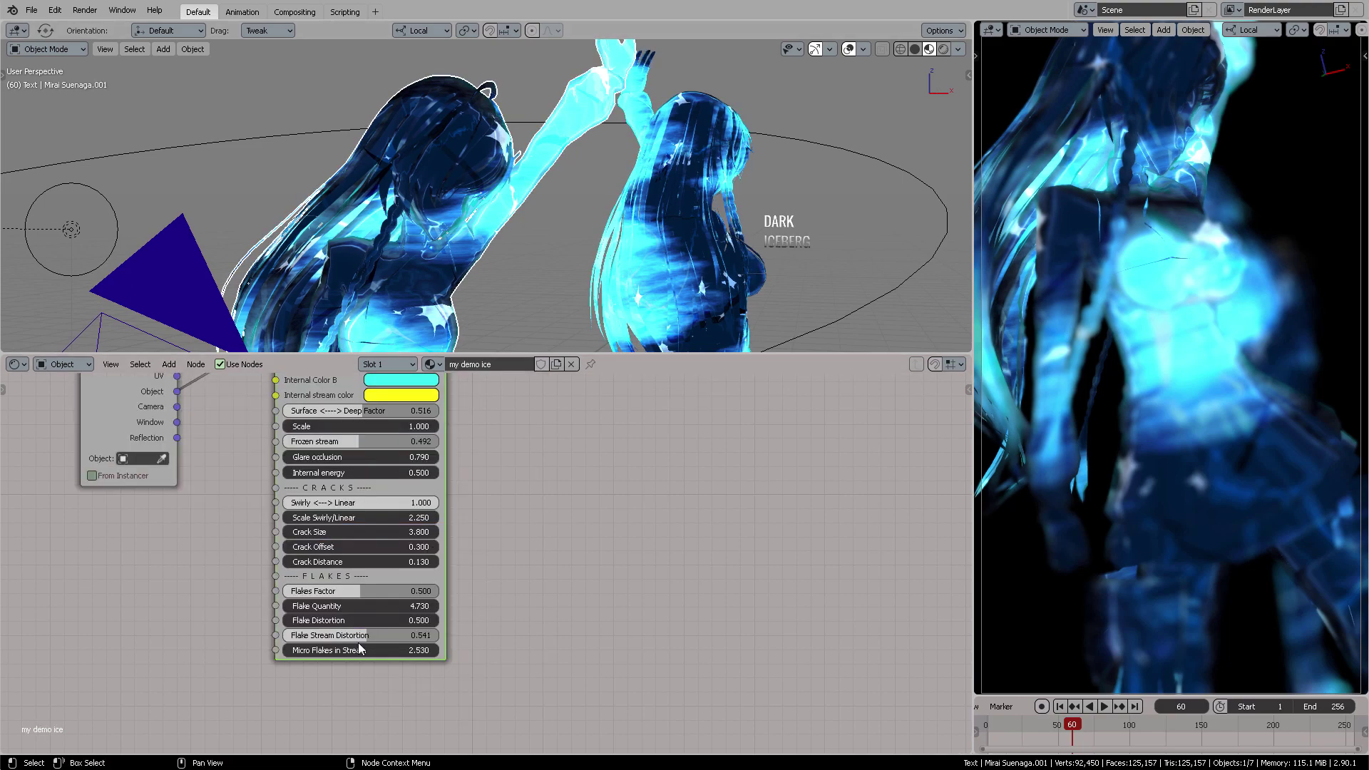
left_click(360, 649)
key("Return")
Switch between the two figures to compare my demo ice settings against Dark Iceberg
middle_click_drag(443, 203, 363, 238)
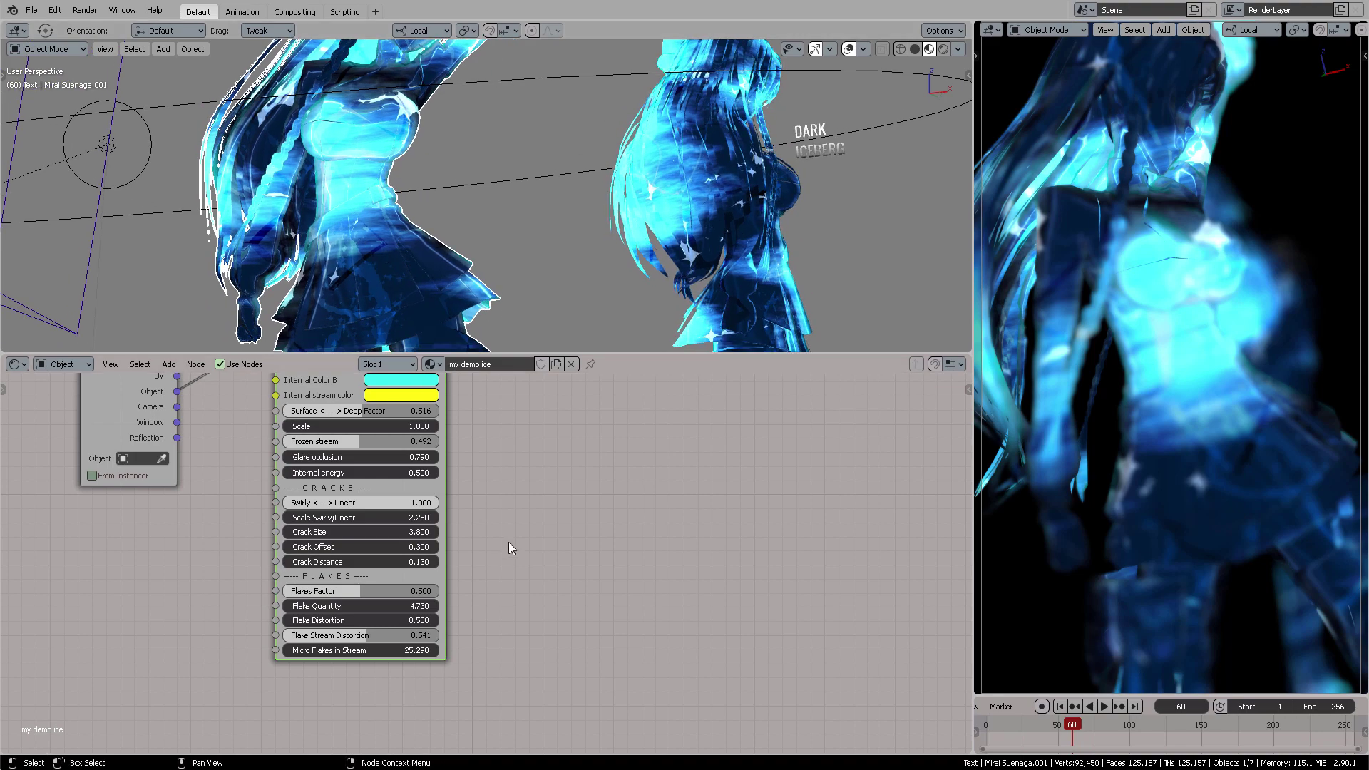
middle_click_drag(507, 542, 546, 555)
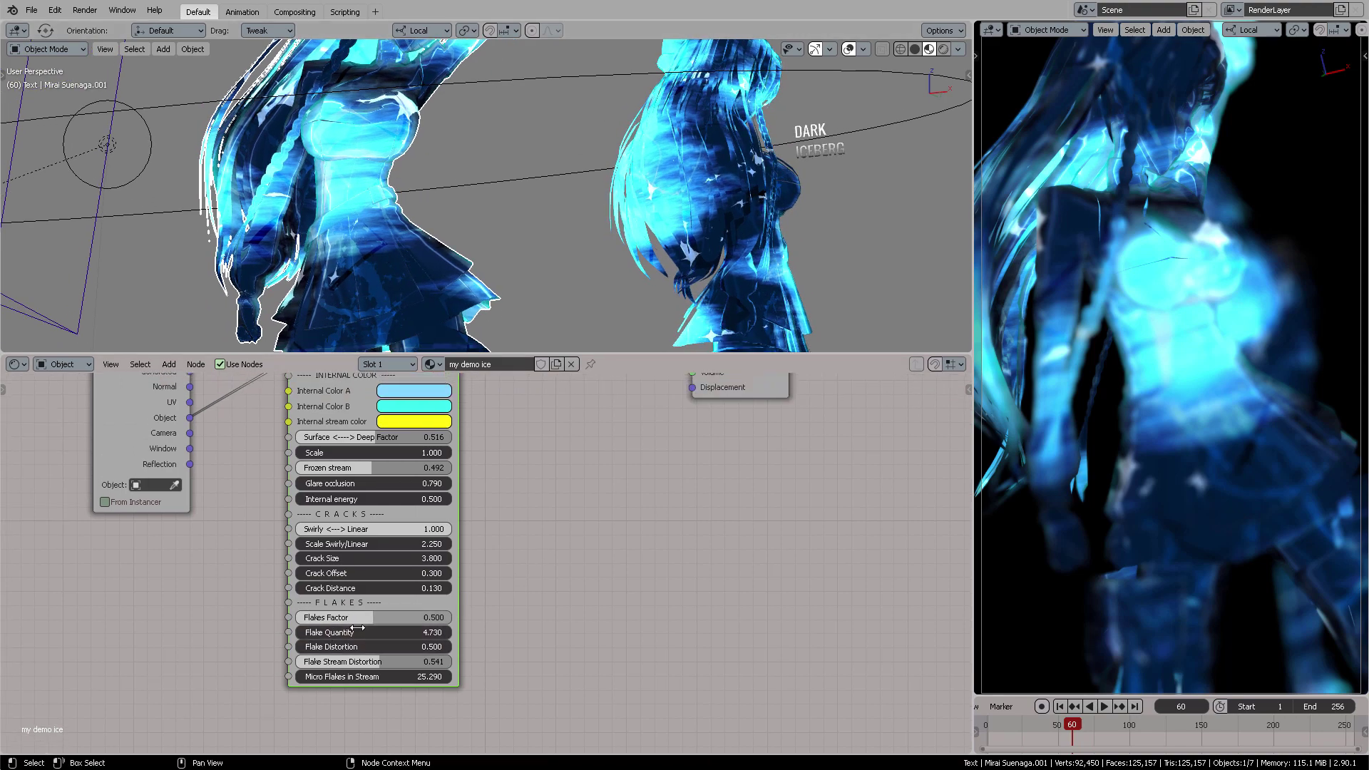
left_click(703, 141)
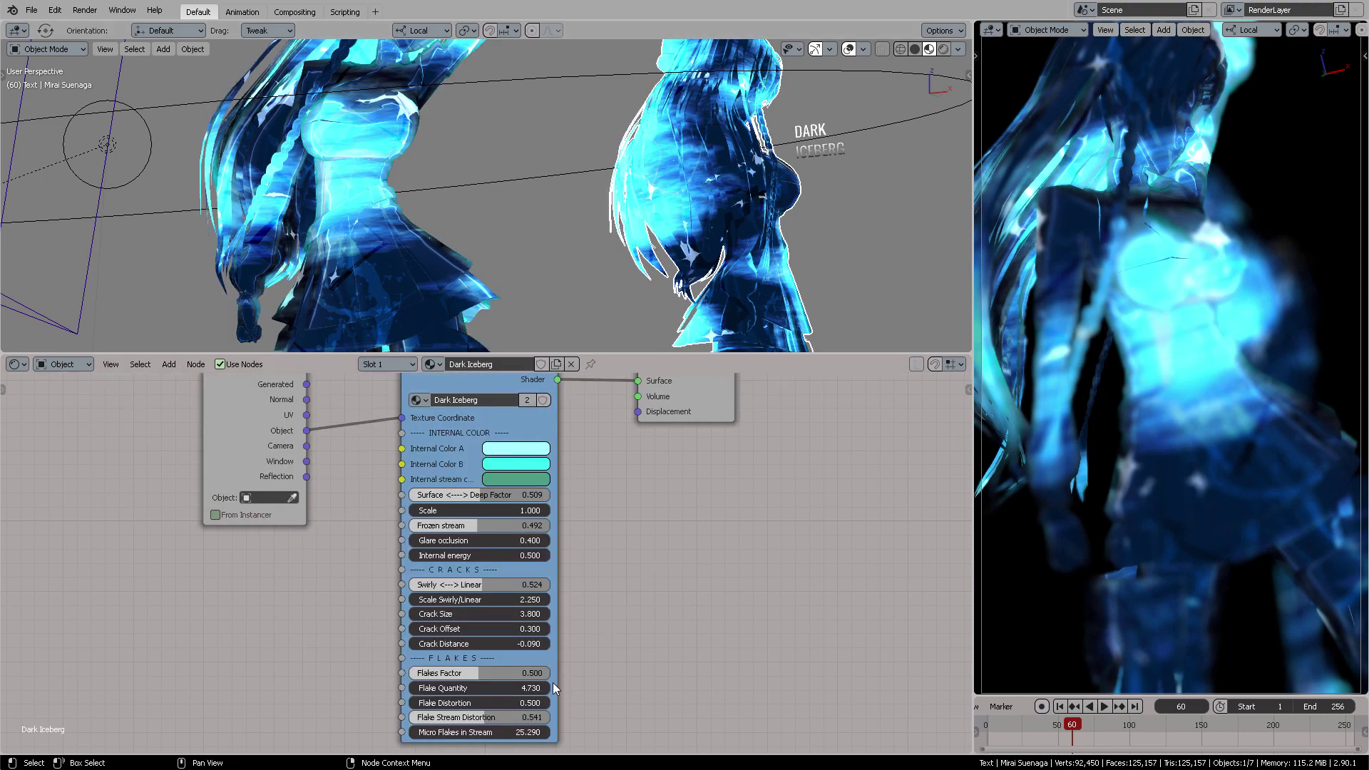
left_click(405, 226)
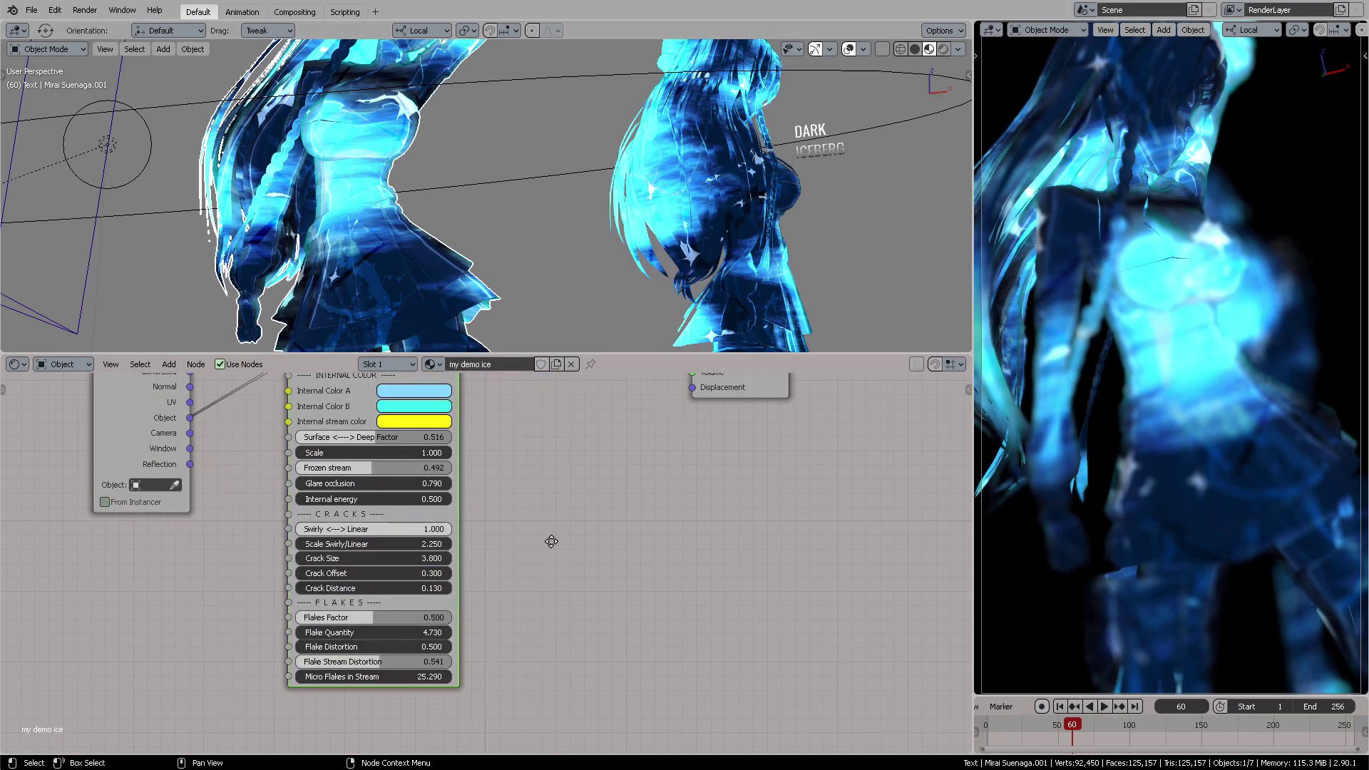
middle_click_drag(551, 541, 559, 623)
left_click(705, 193)
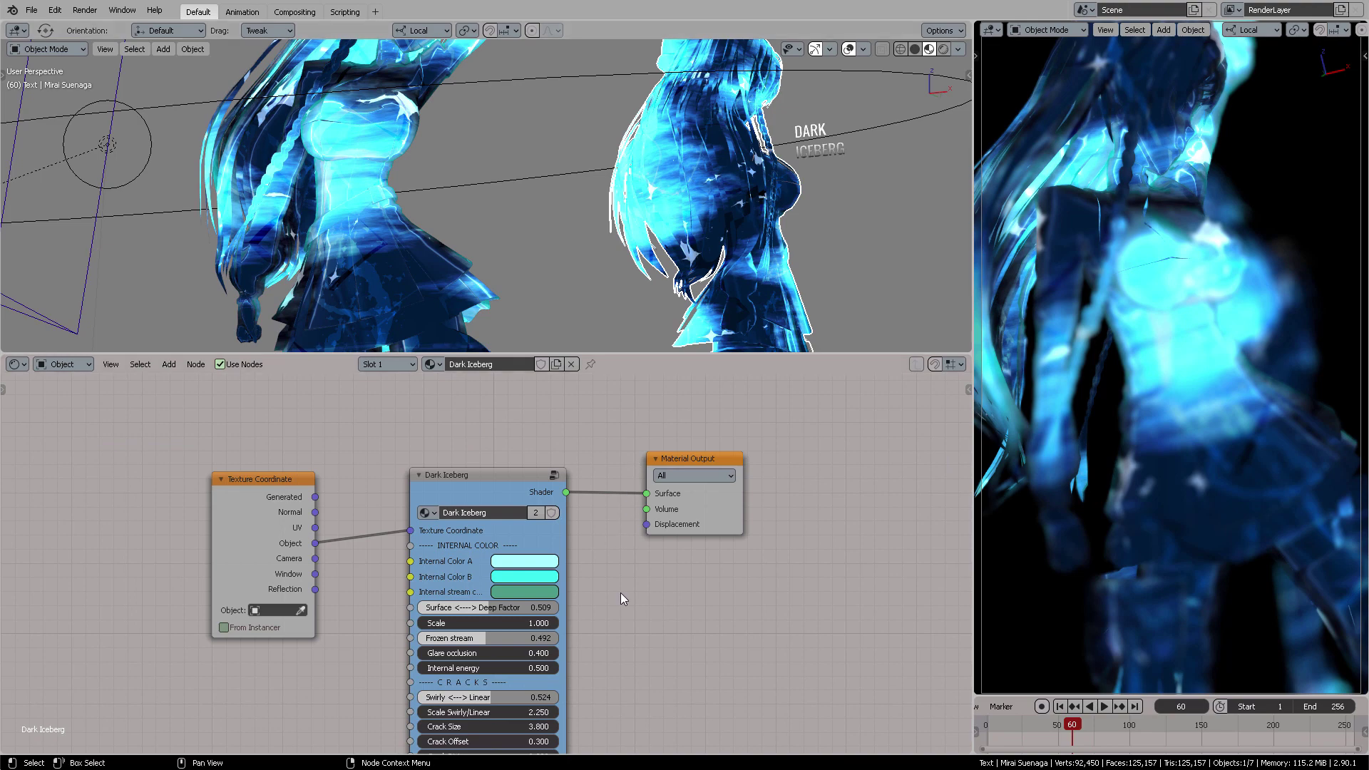
Select the left figure and set the Dark Iceberg Glare occlusion to 0.400
left_click(387, 207)
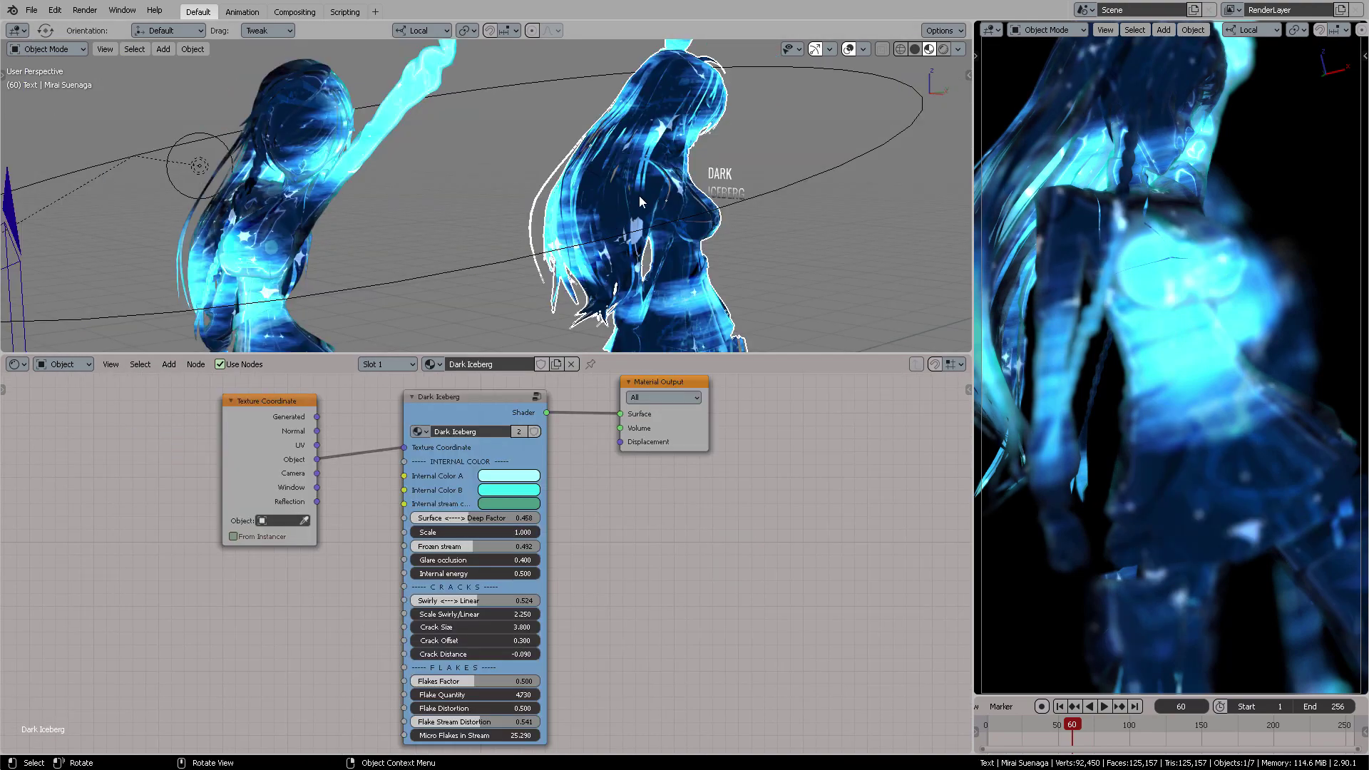
double_click(475, 562)
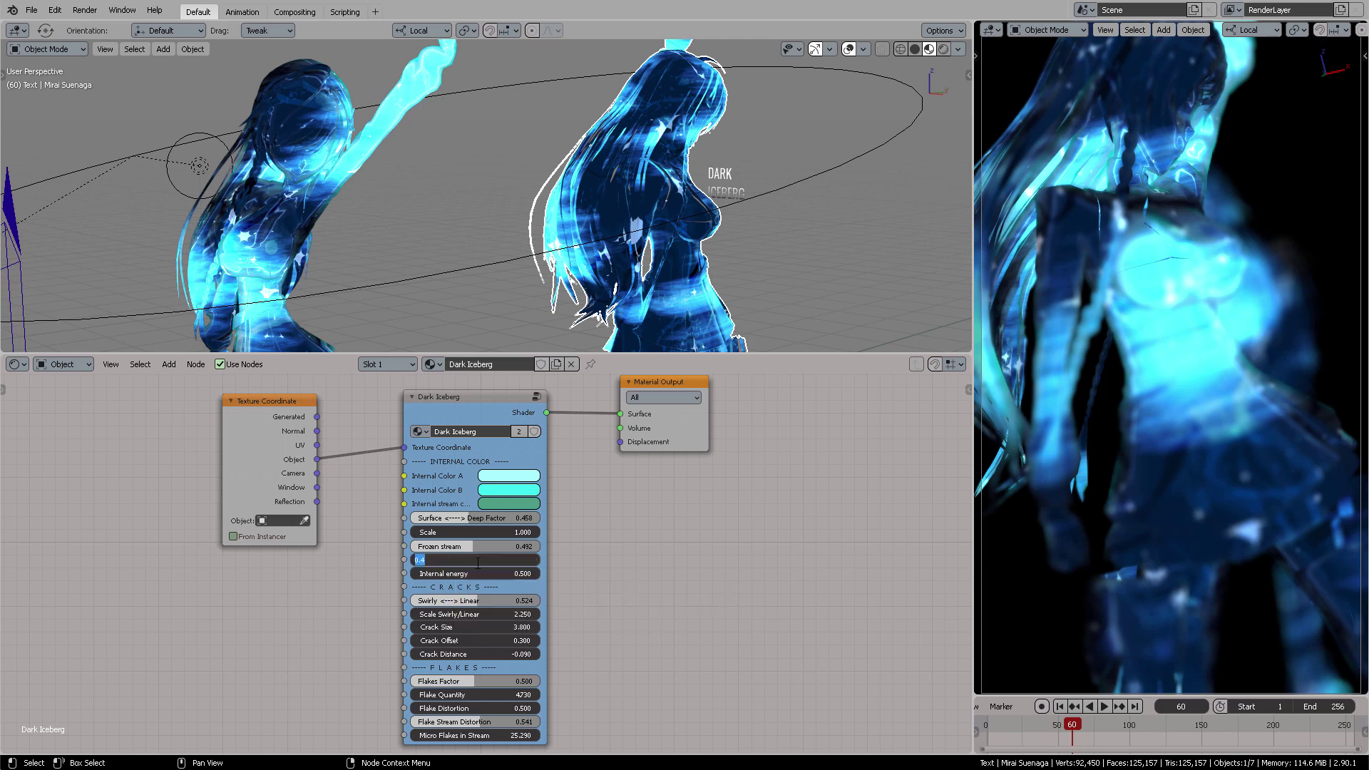
key("Return")
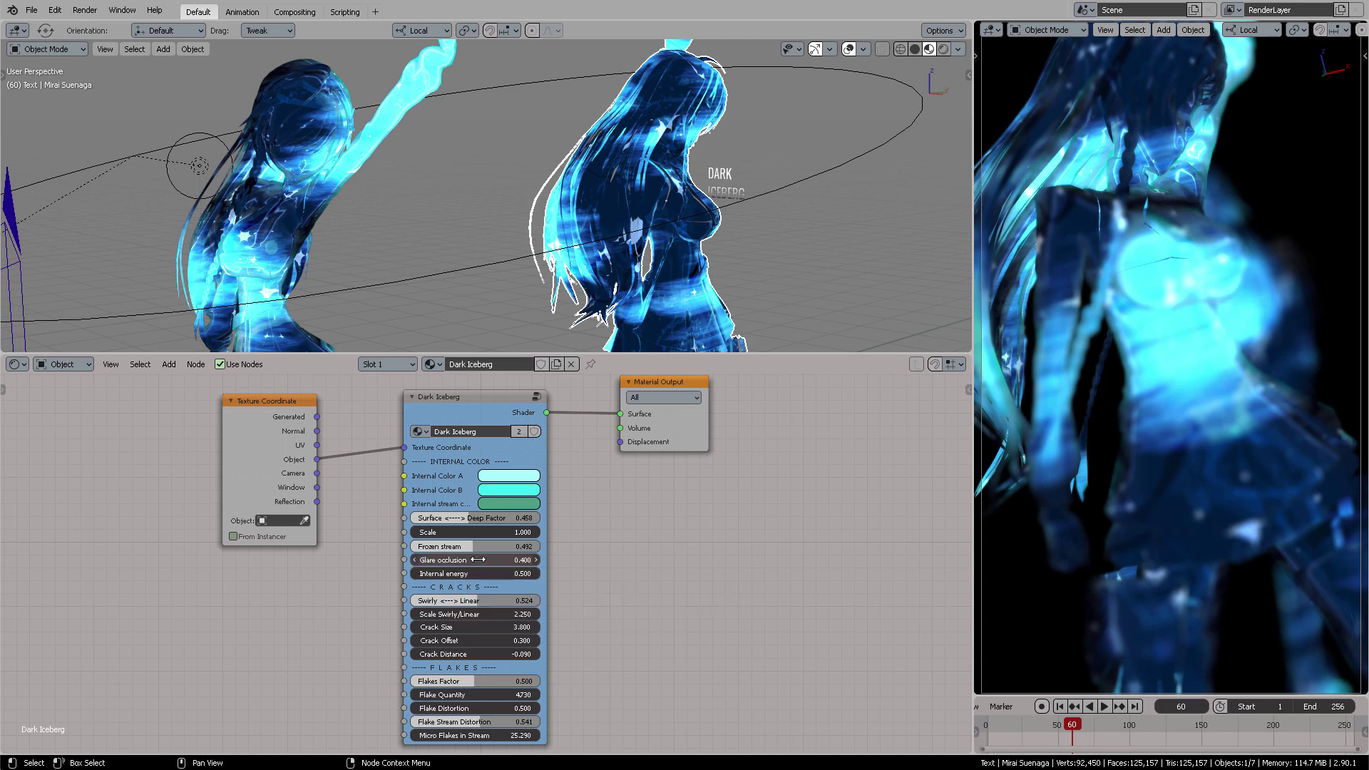
left_click(266, 255)
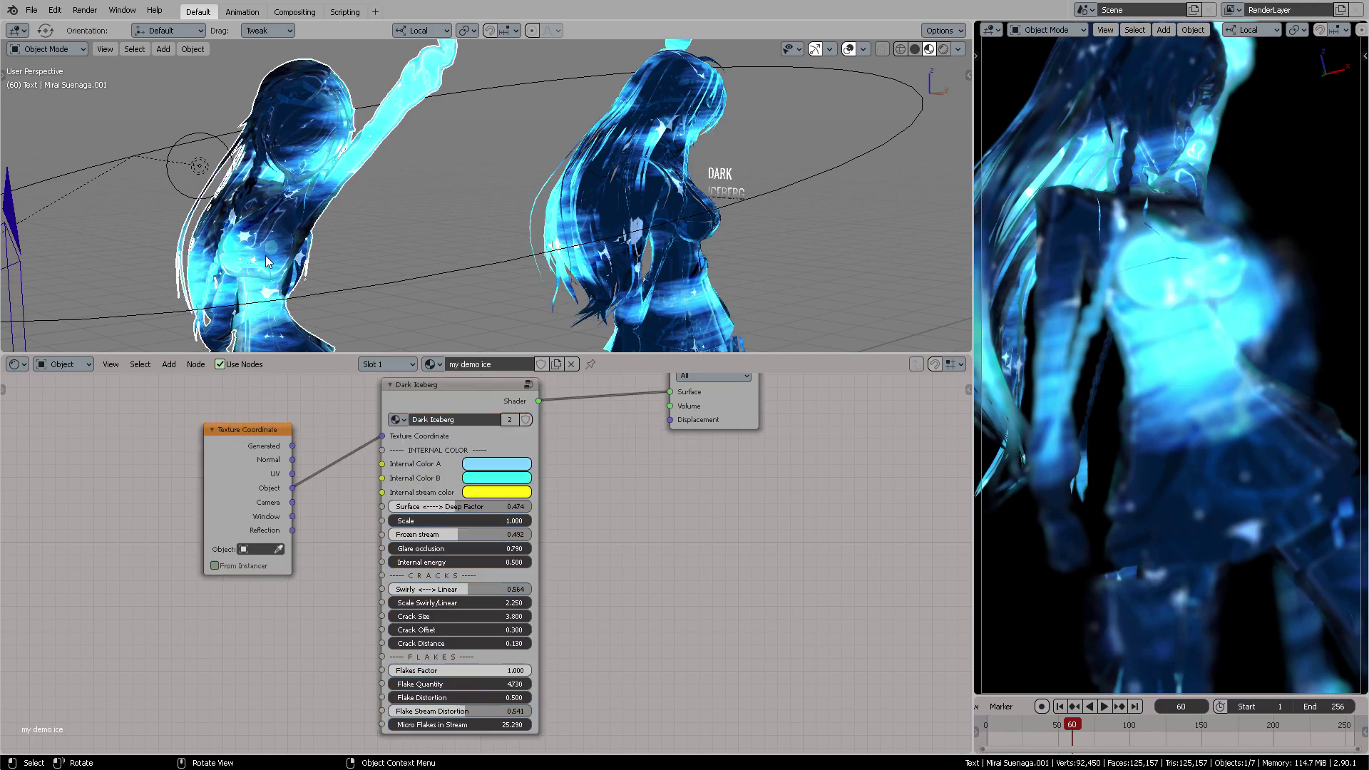
left_click(473, 552)
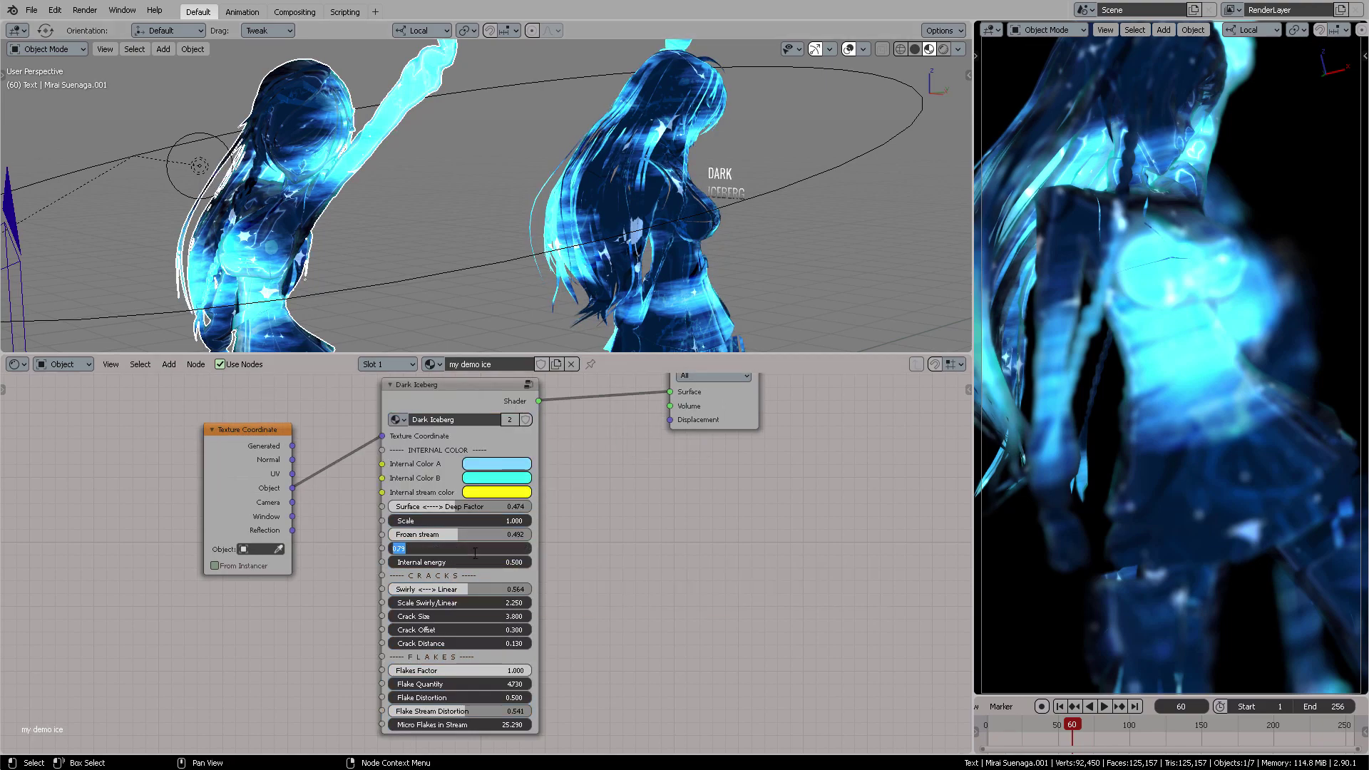
type("0.4")
key("Return")
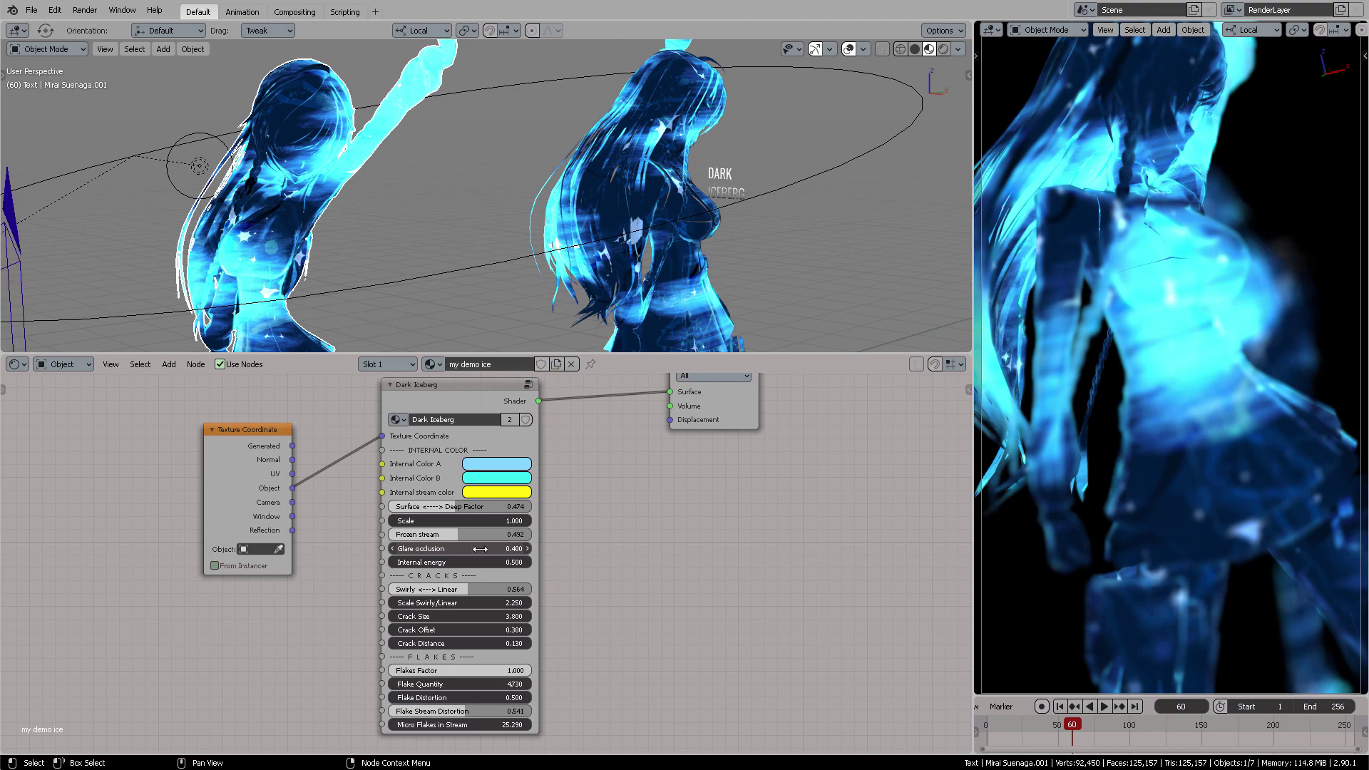
Undo Glare occlusion back to 1.000, then step and drag it down to compare the darkening
scroll(618, 541, "up", 2)
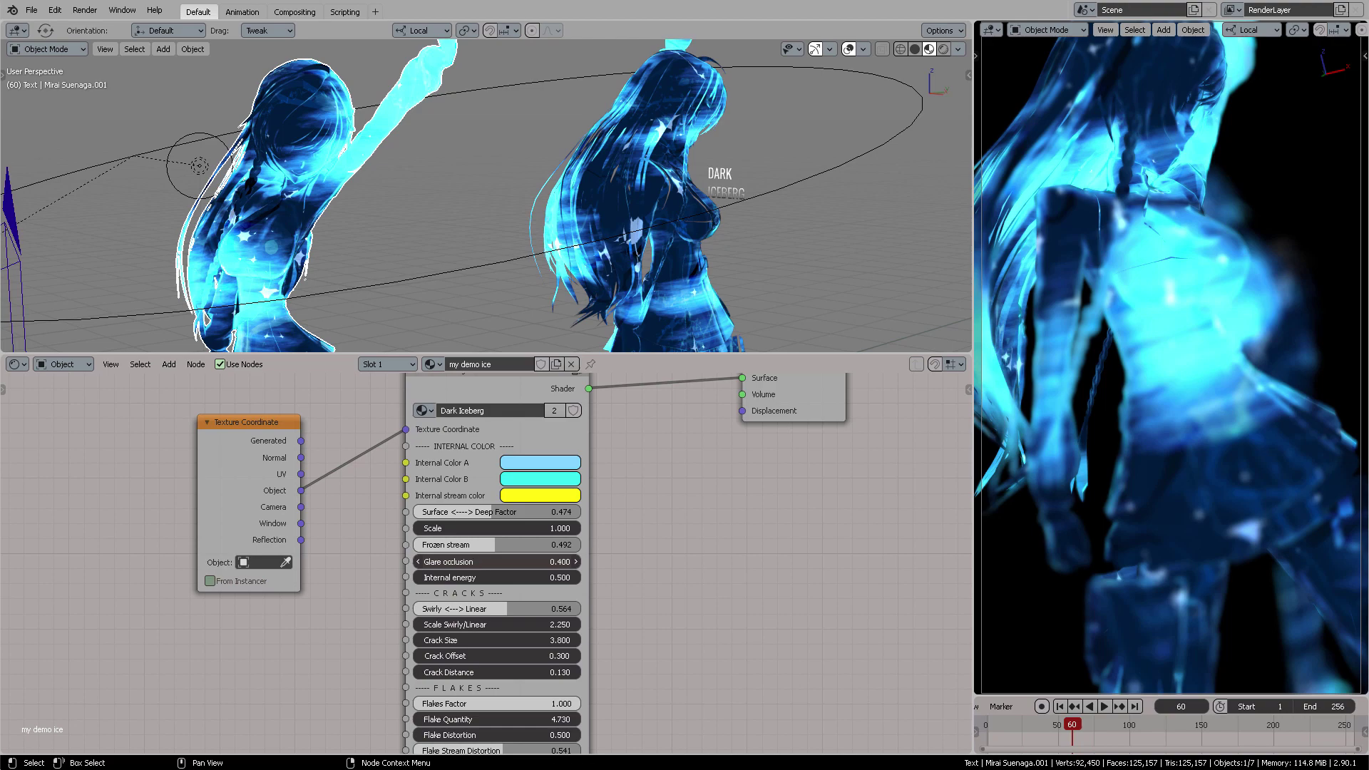
key("ctrl+z")
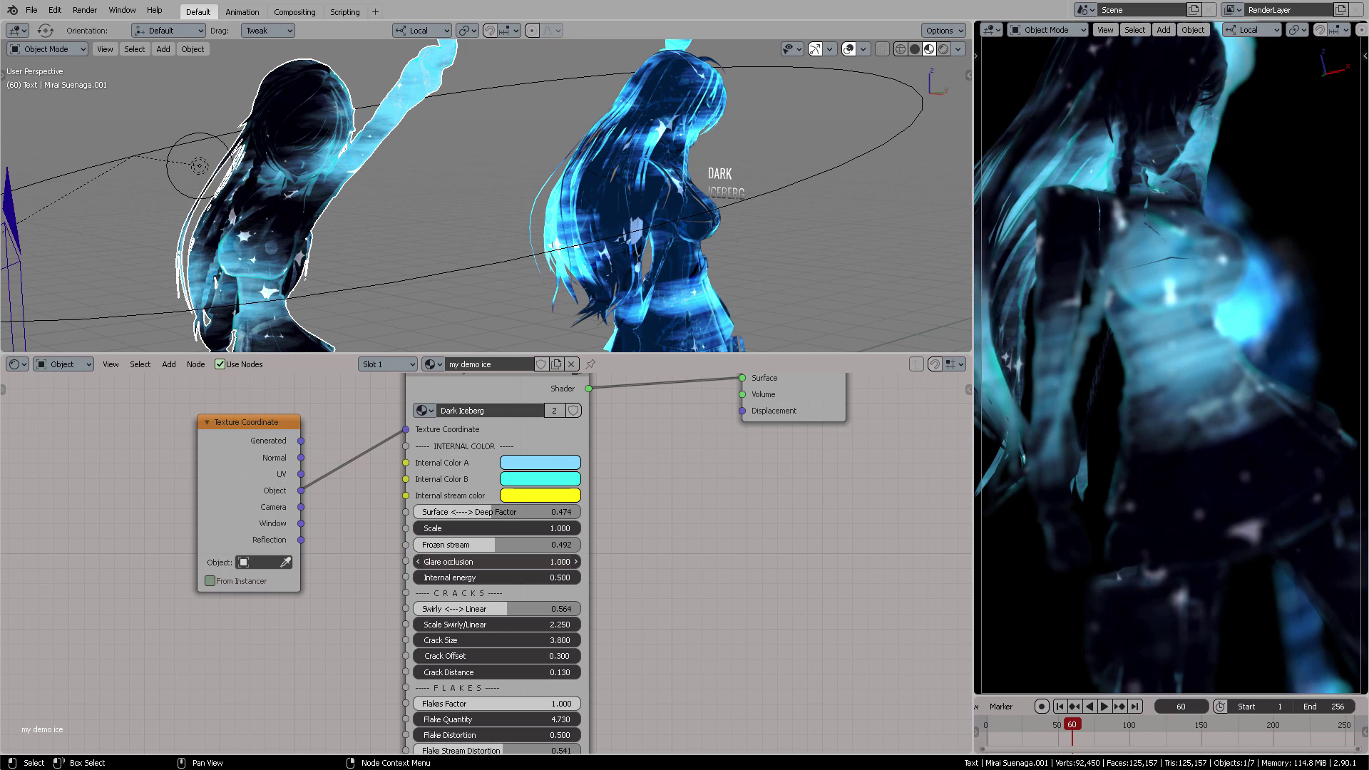
left_click(418, 562)
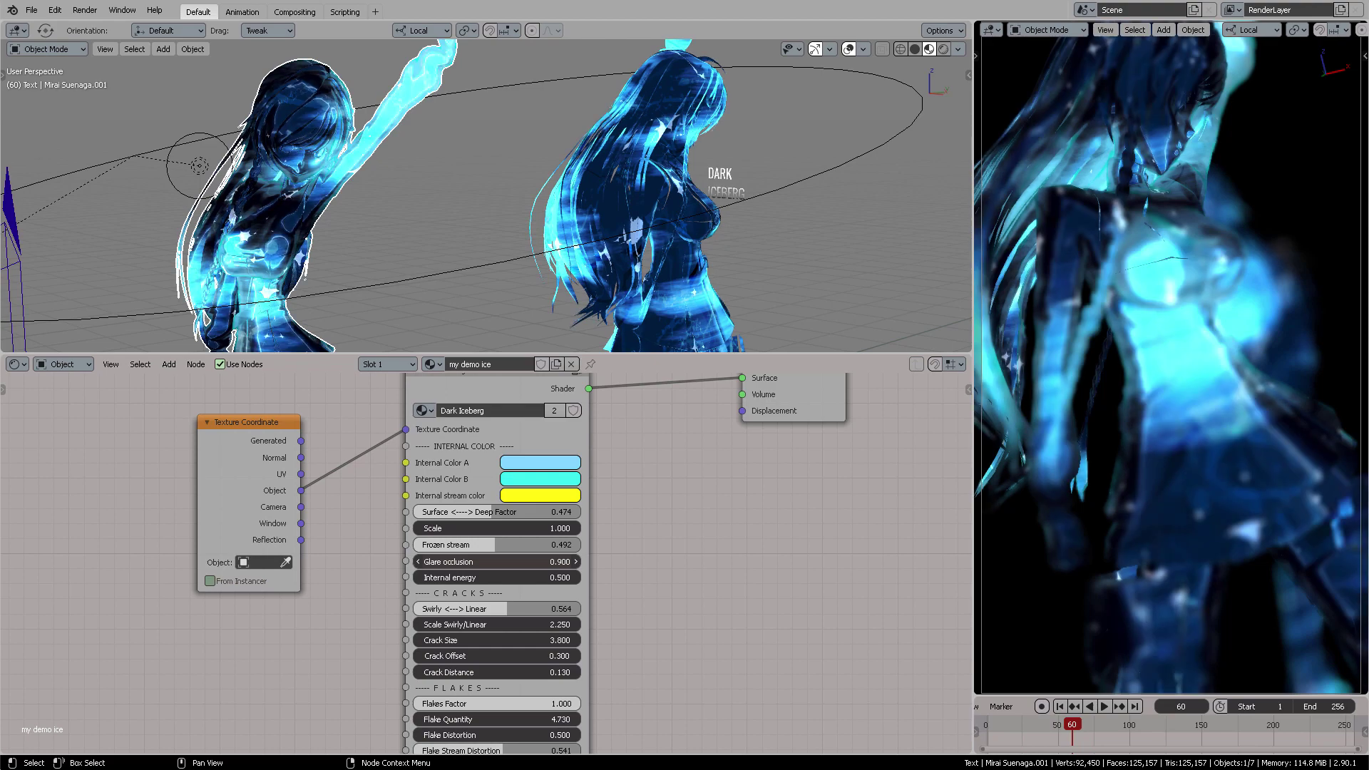
left_click(418, 561)
left_click(418, 562)
left_click(417, 562)
left_click(418, 562)
left_click(418, 561)
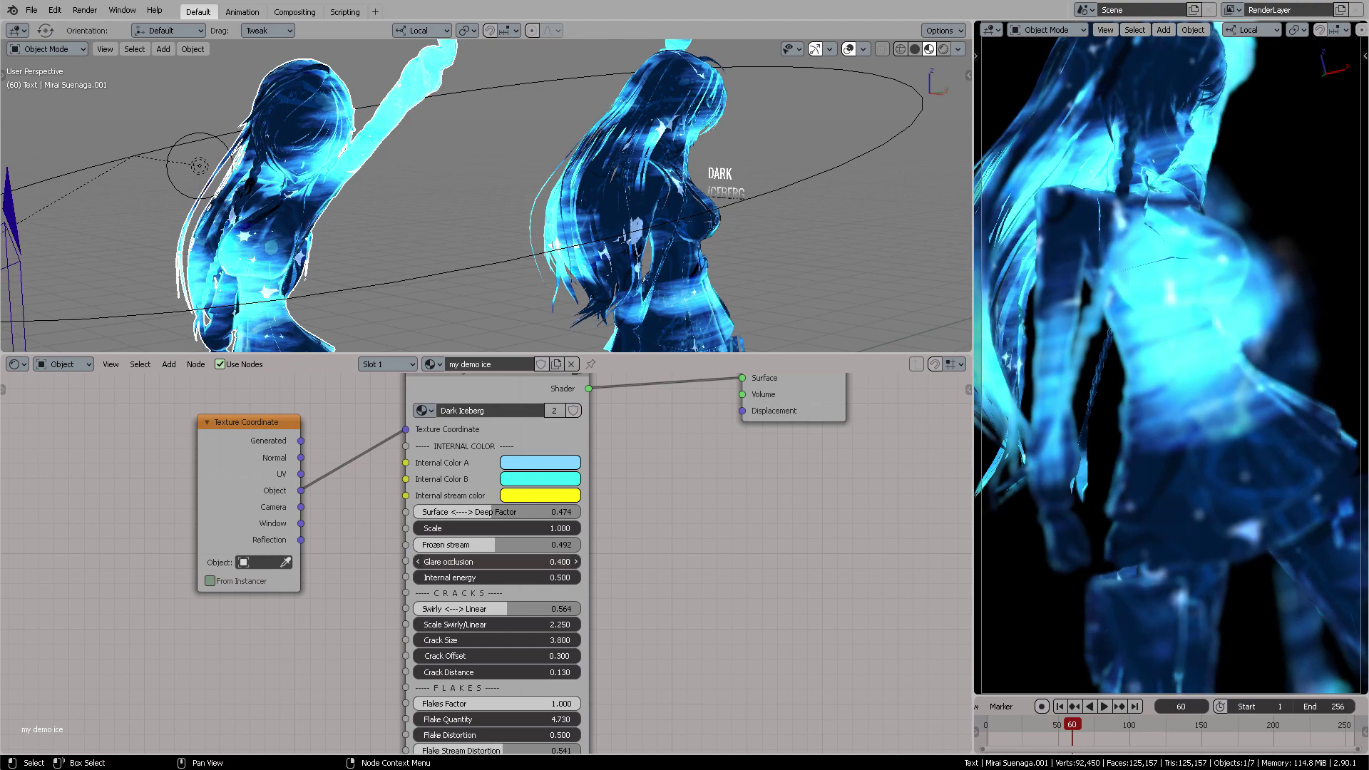
left_click(418, 562)
left_click(418, 562)
left_click(418, 562)
left_click_drag(497, 562, 504, 562)
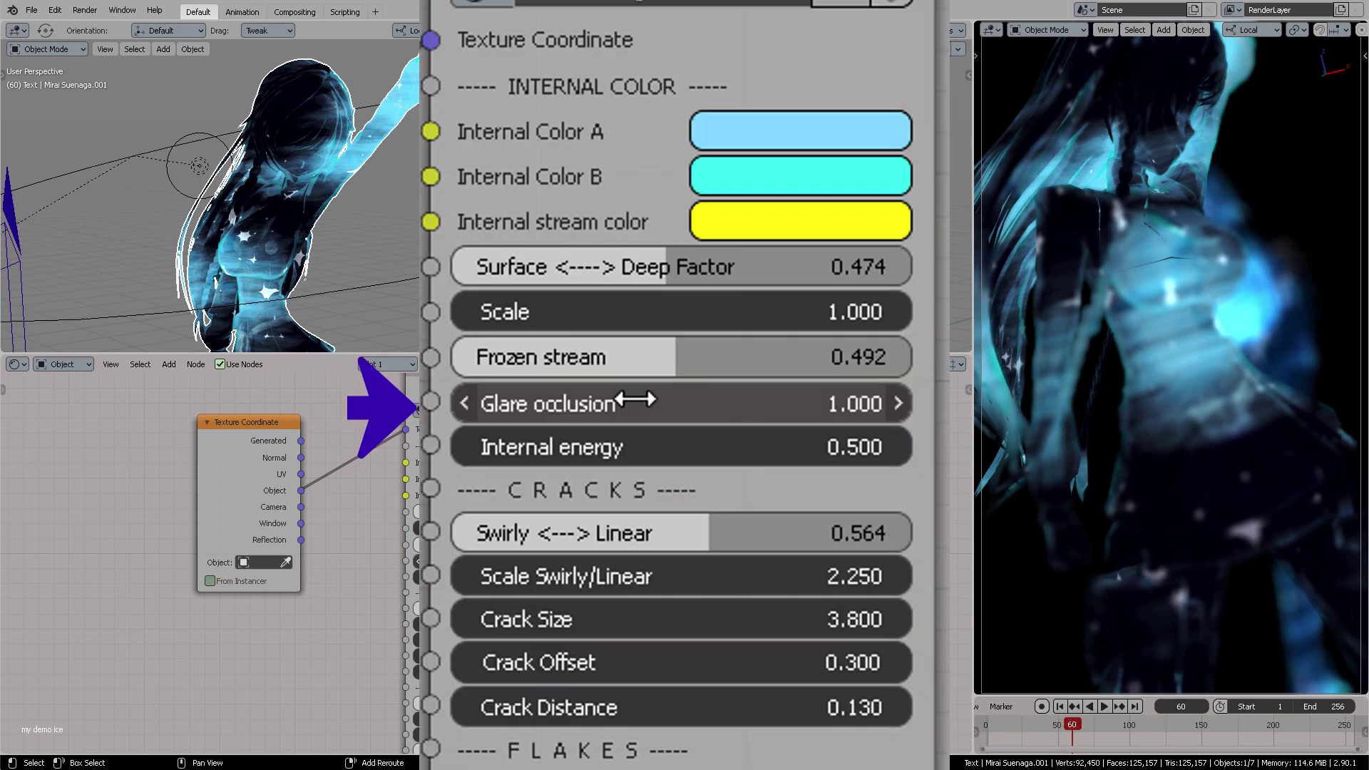
Sweep Glare occlusion between 0.000 and 1.000 to compare the ice, settling on 0.750
left_click_drag(641, 399, 607, 400)
mouse_move(470, 562)
left_mouse_down()
mouse_move(482, 562)
mouse_move(390, 561)
mouse_move(497, 561)
mouse_move(475, 561)
left_mouse_up()
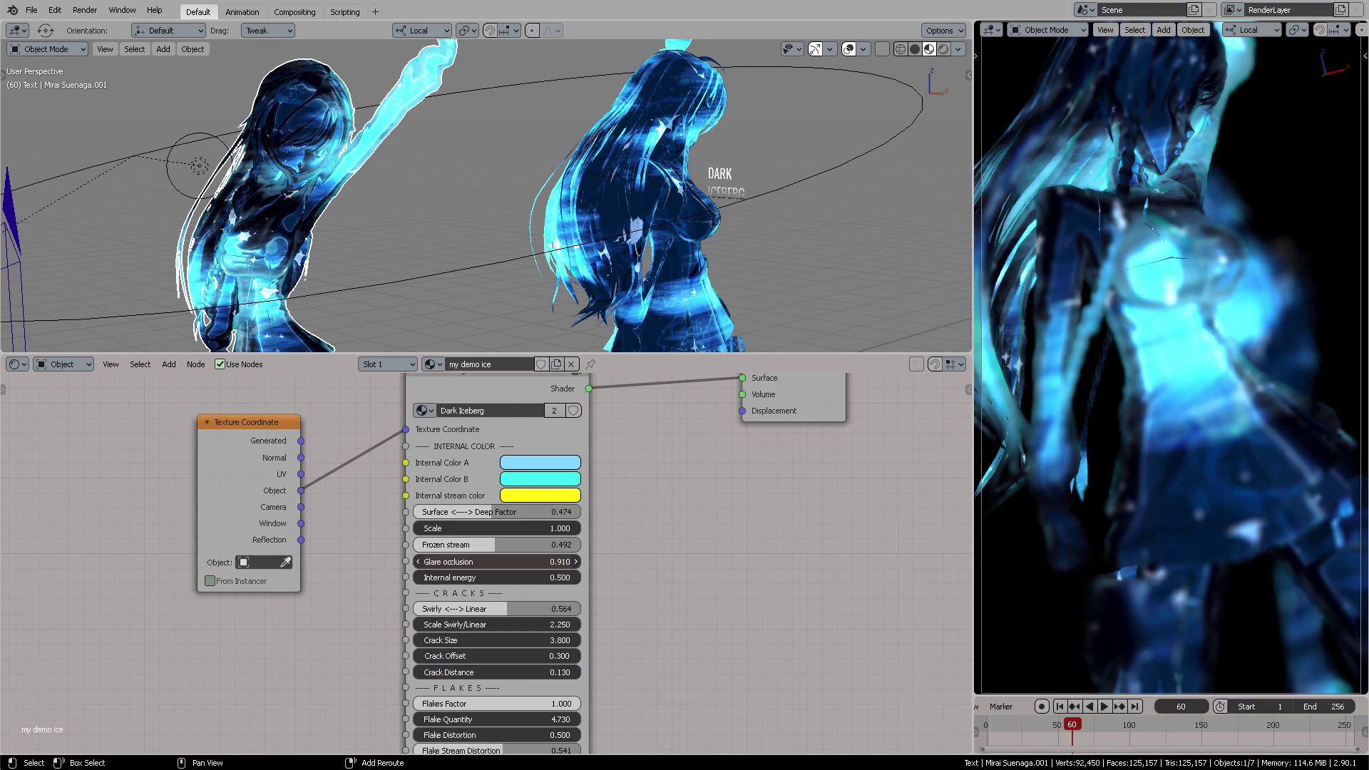
middle_click_drag(438, 241, 497, 239)
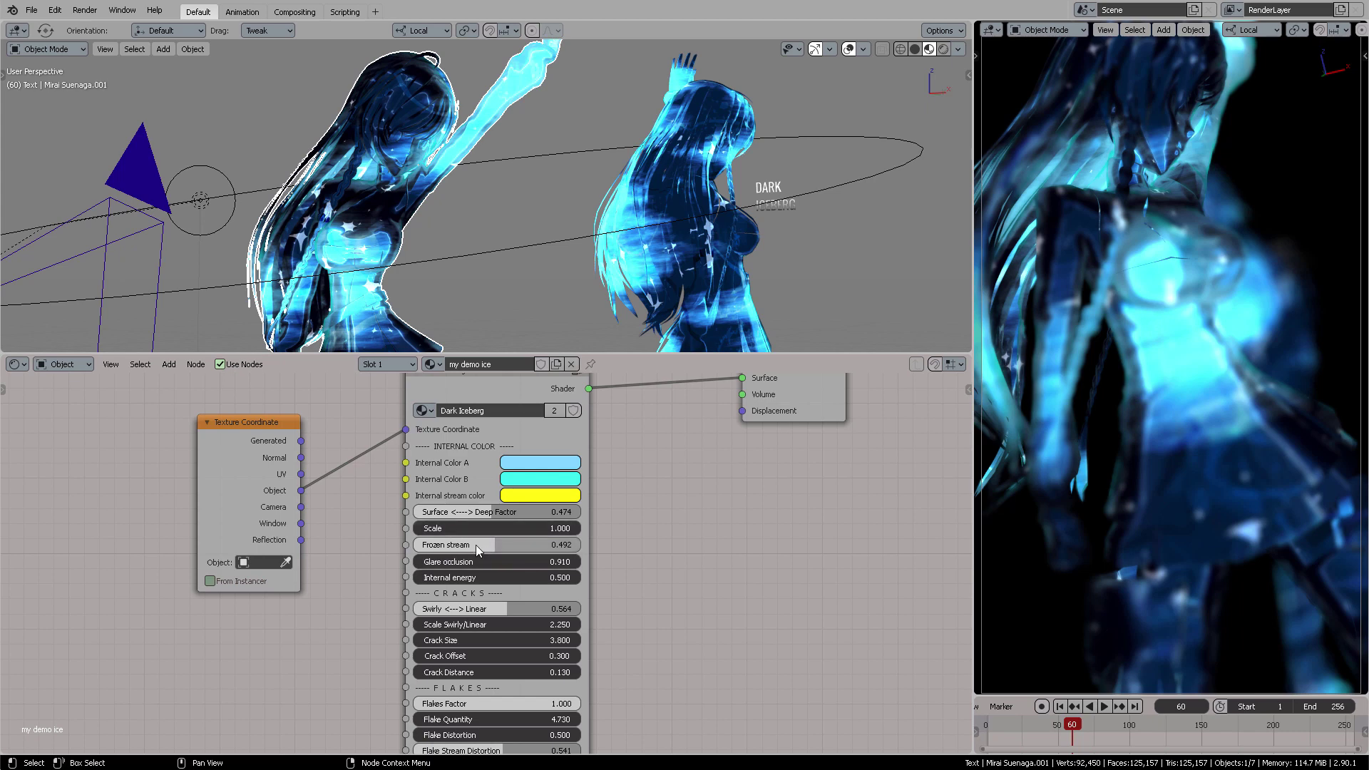
left_click_drag(490, 561, 427, 562)
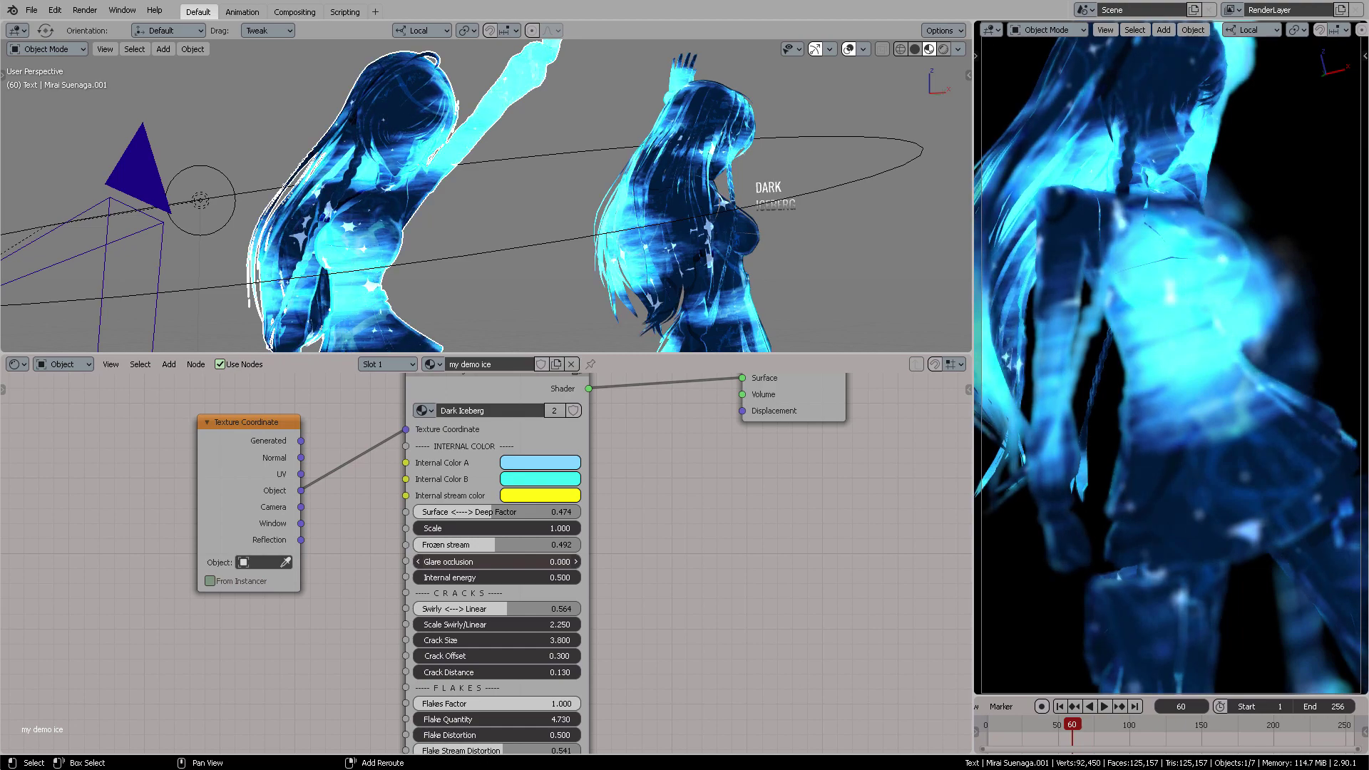
left_click_drag(490, 562, 545, 562)
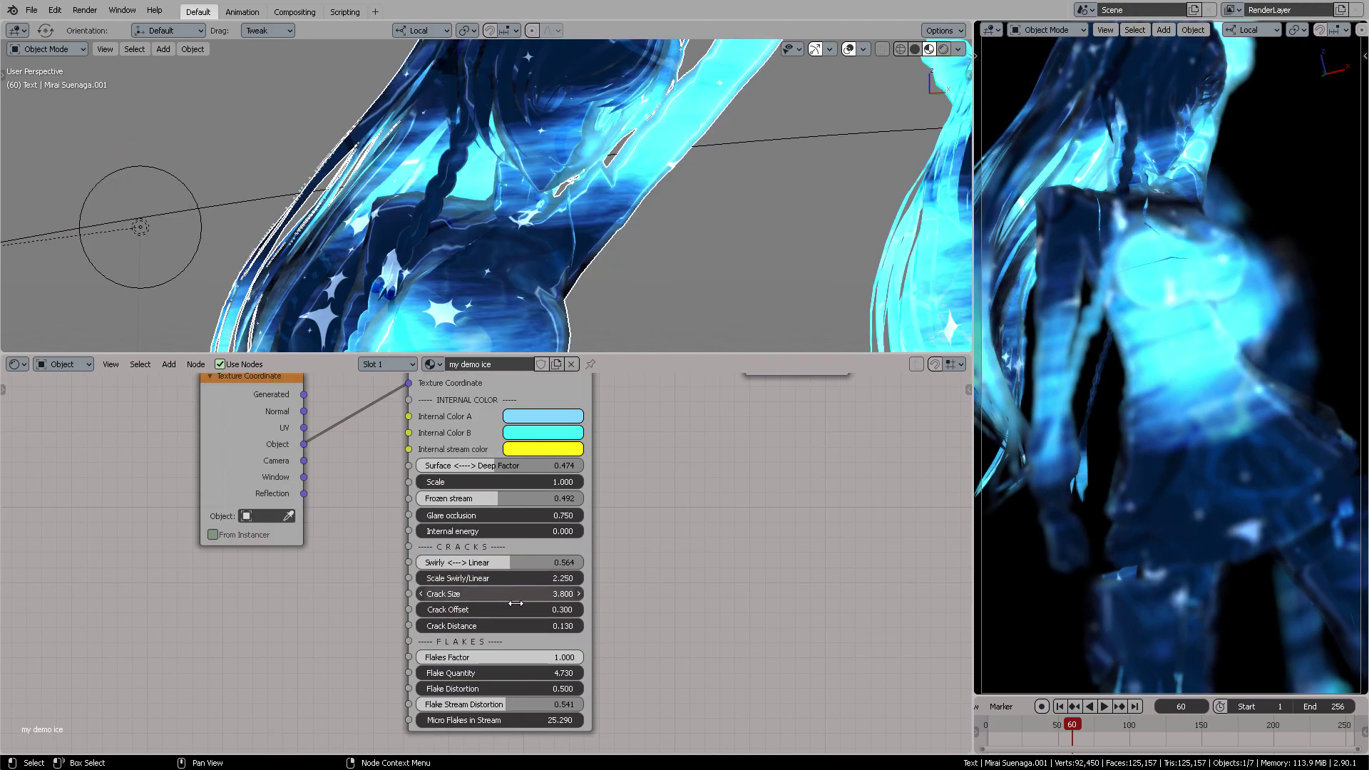
scroll(675, 318, "down", 6)
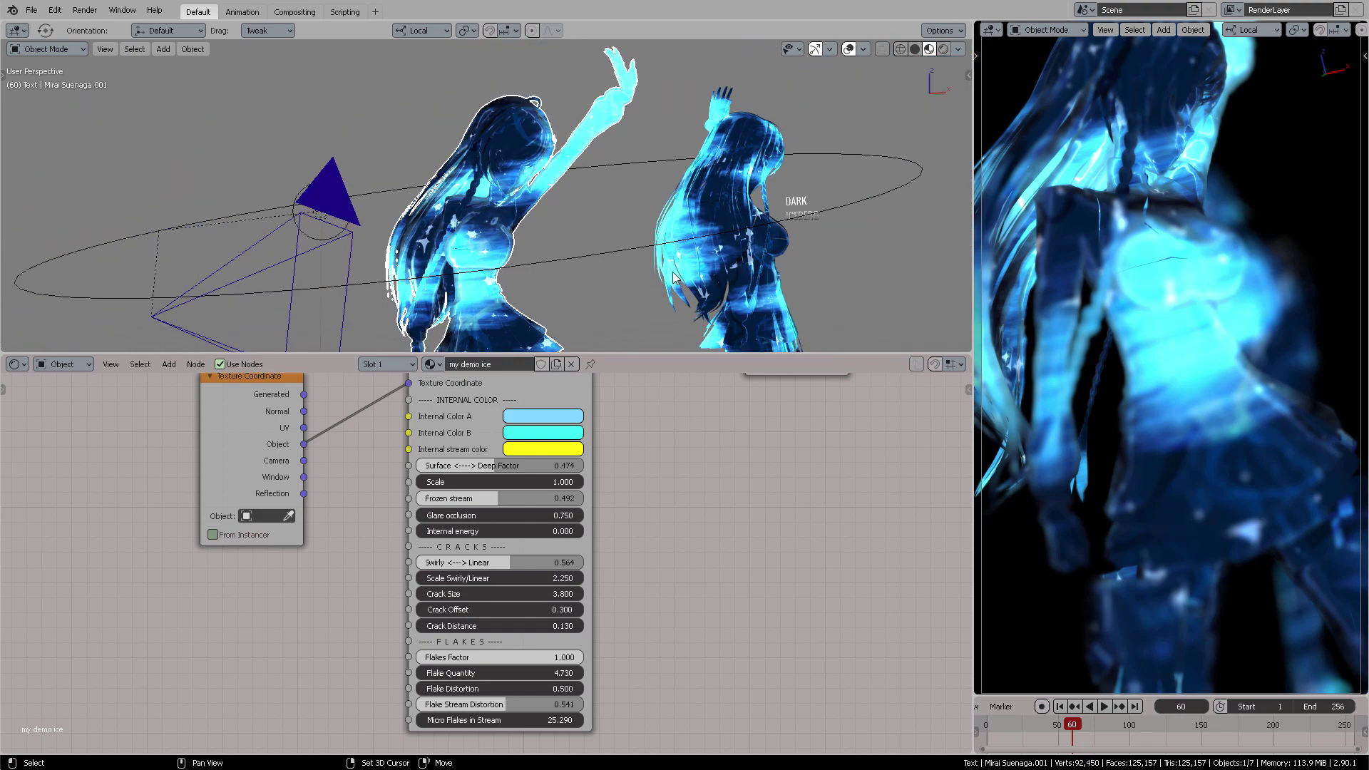
Move the Material Output and Texture Coordinate nodes right beside the Dark Iceberg group node
middle_click_drag(673, 273, 656, 229)
scroll(681, 427, "down", 1)
middle_click_drag(681, 427, 684, 498)
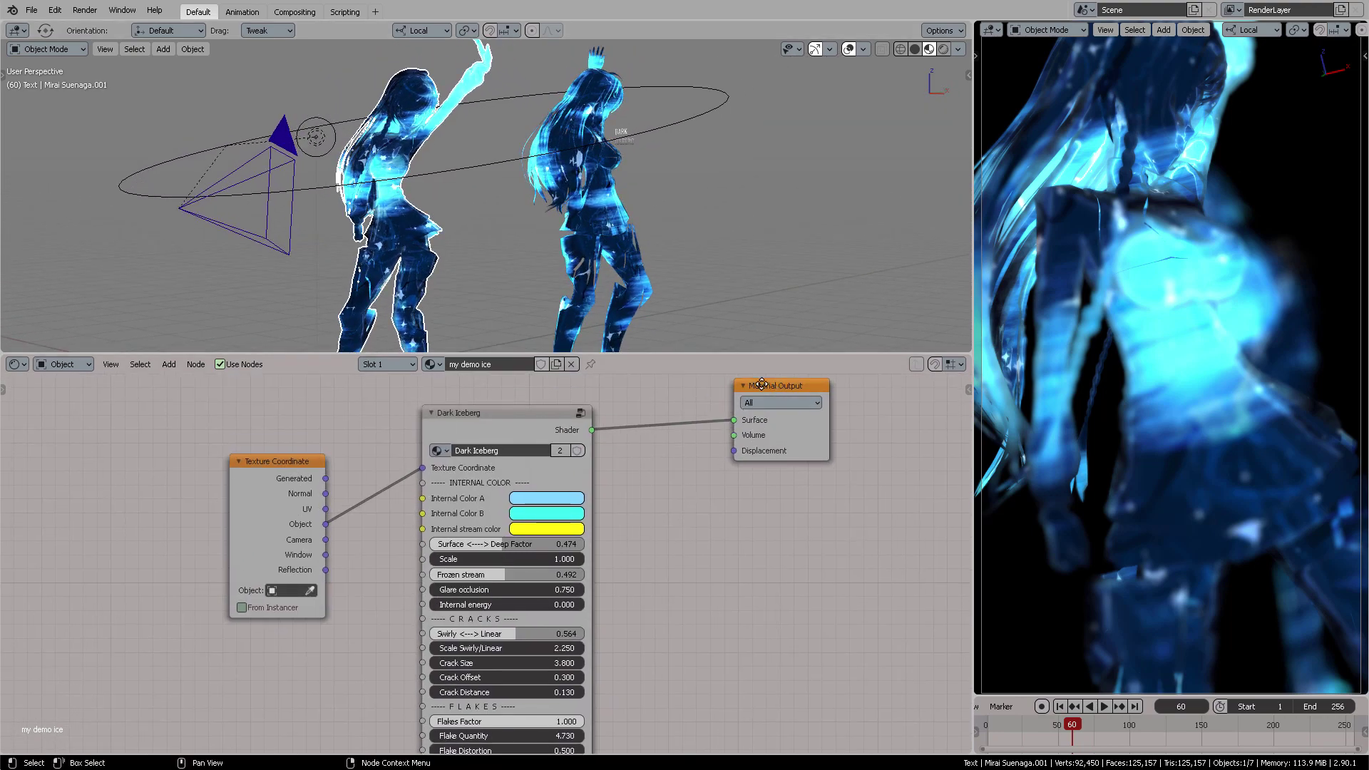
left_click_drag(761, 383, 655, 417)
left_click_drag(294, 455, 367, 404)
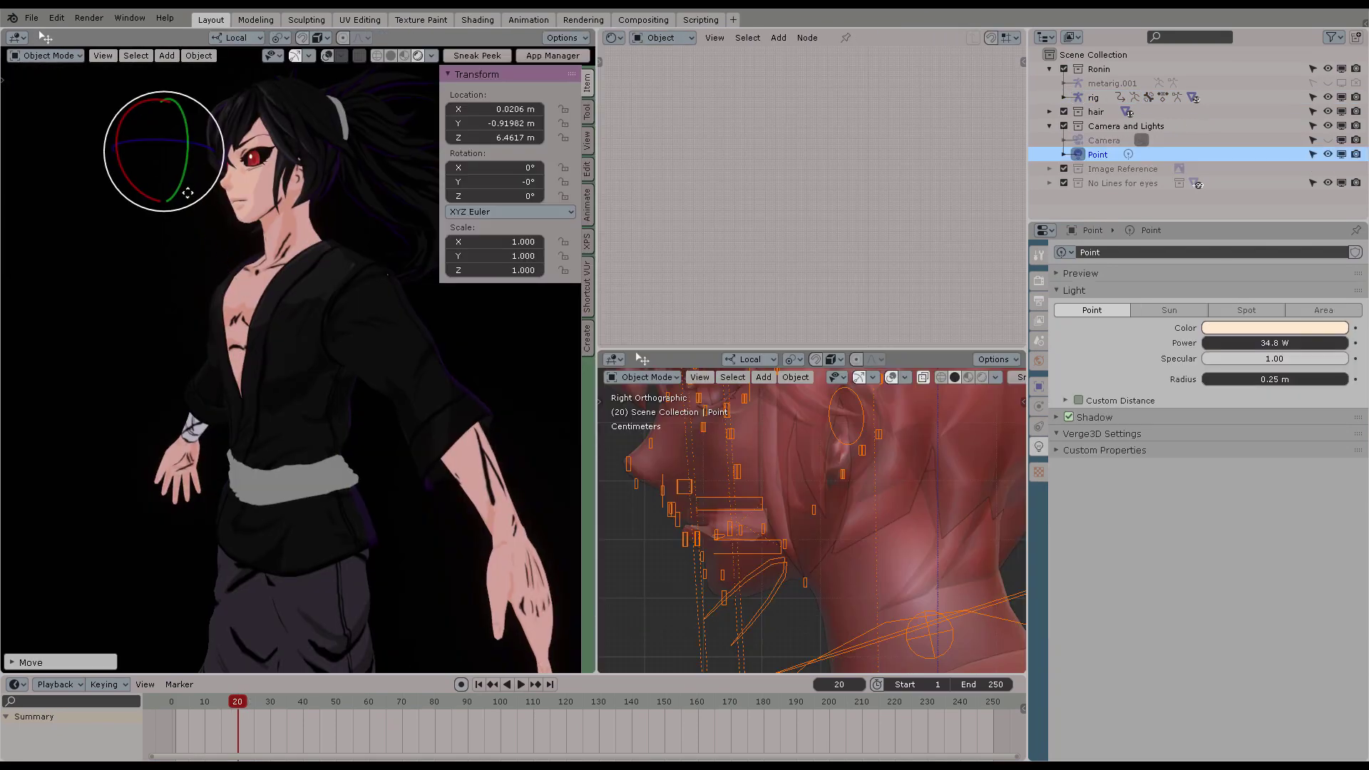
Move the Point light near the character's head and raise the pupils' Eye Shine slider
left_click_drag(187, 192, 202, 204)
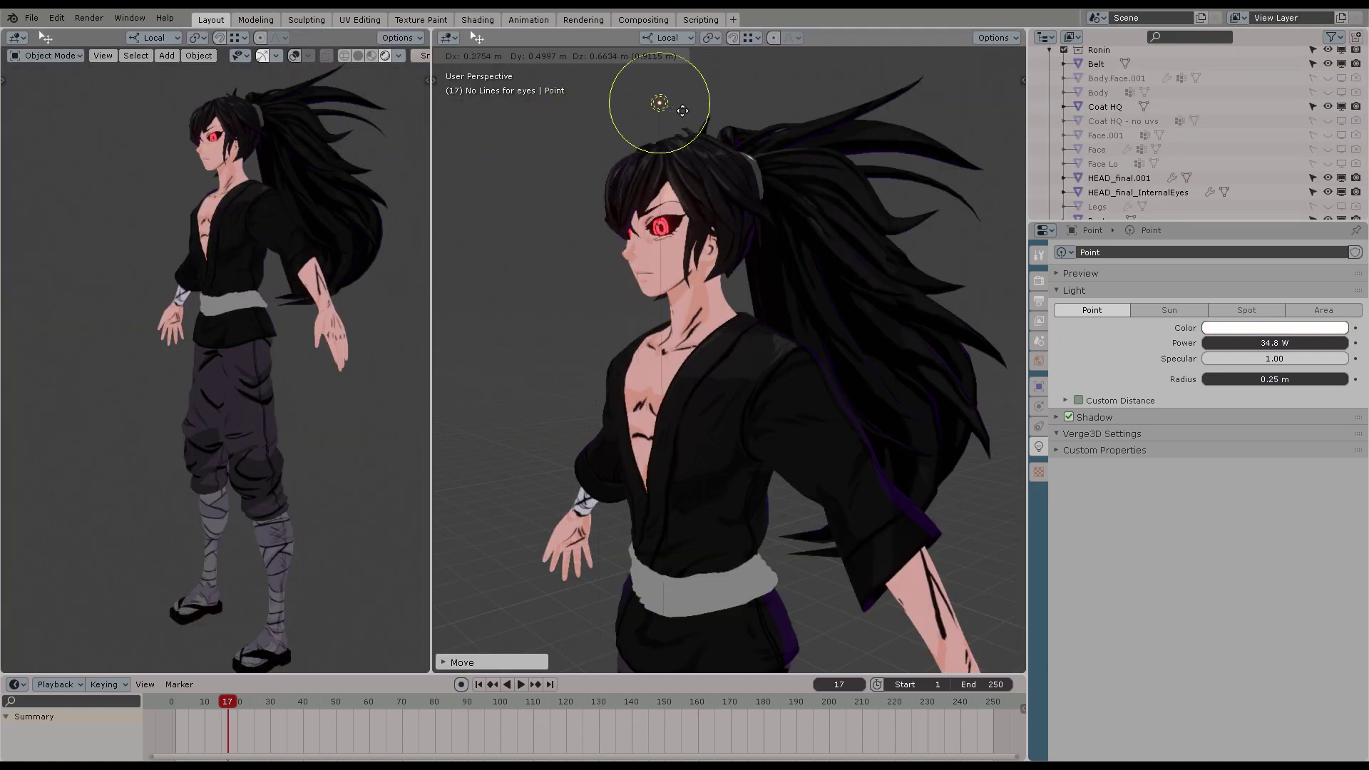
left_click_drag(656, 107, 577, 145)
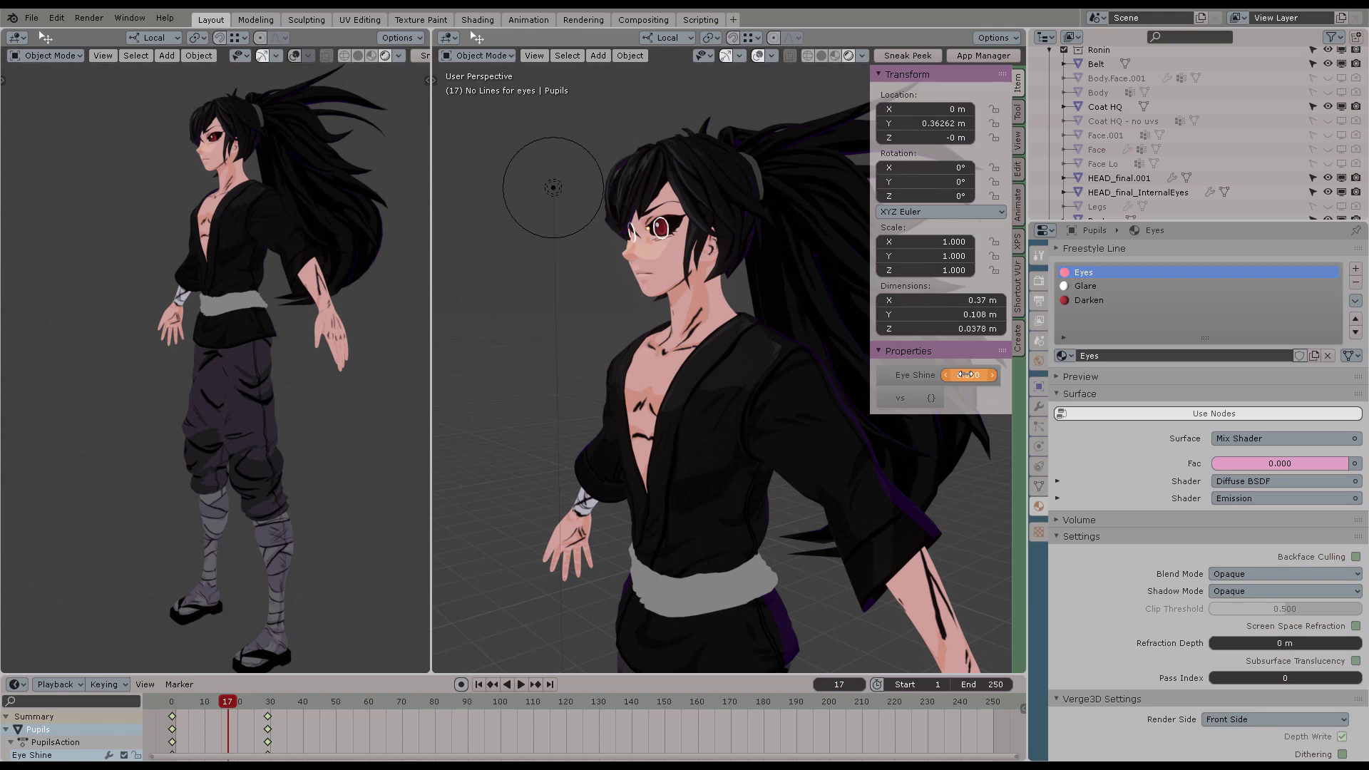
left_click_drag(968, 375, 995, 375)
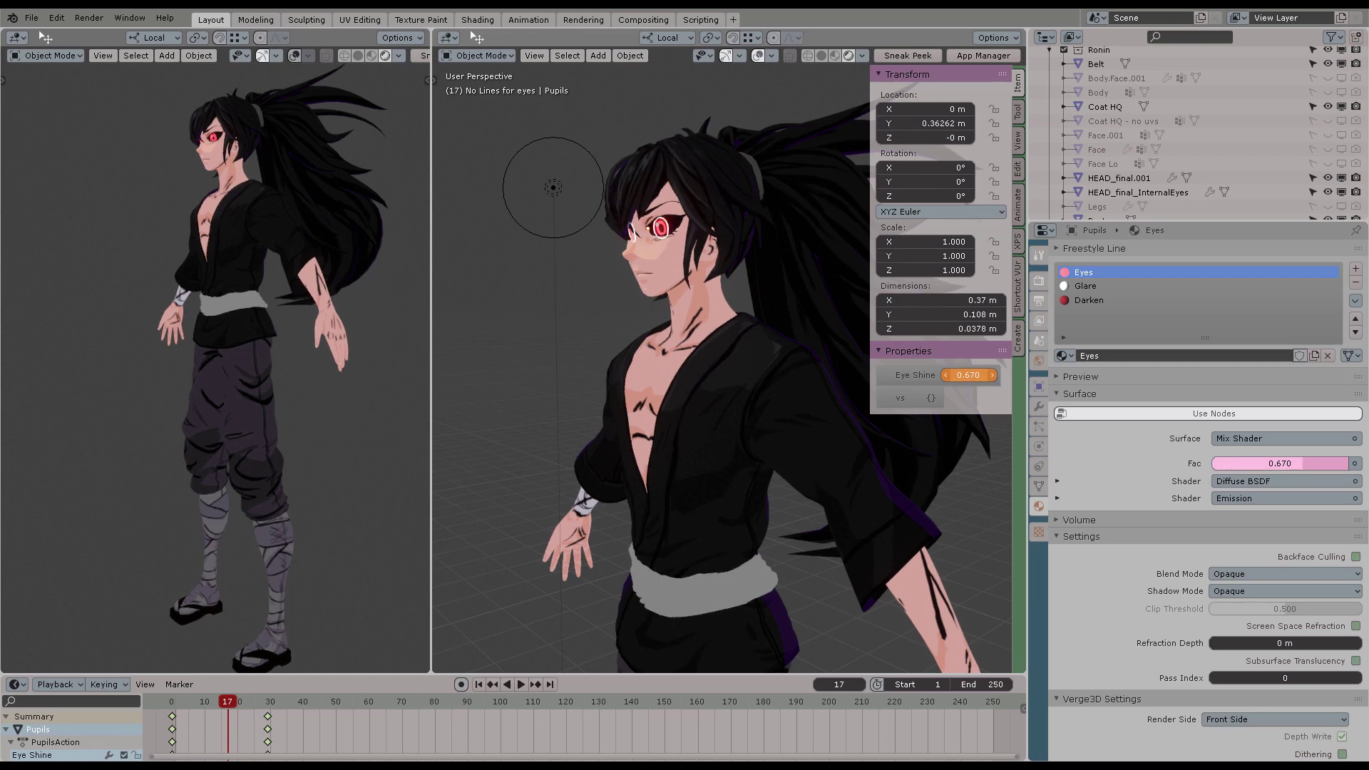